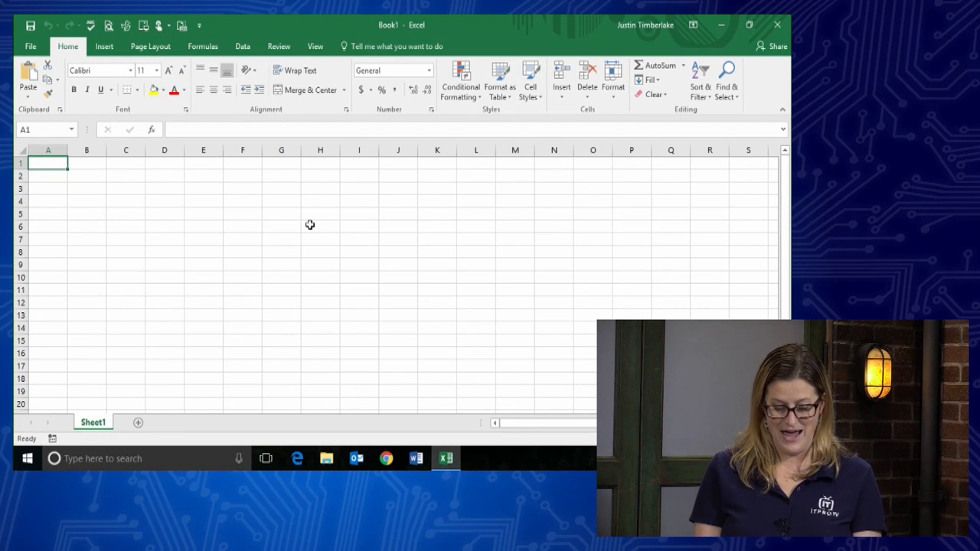
Step: Enter the text "Christmas Cats" in cell A1
{"action": "type", "text": "Christ"}
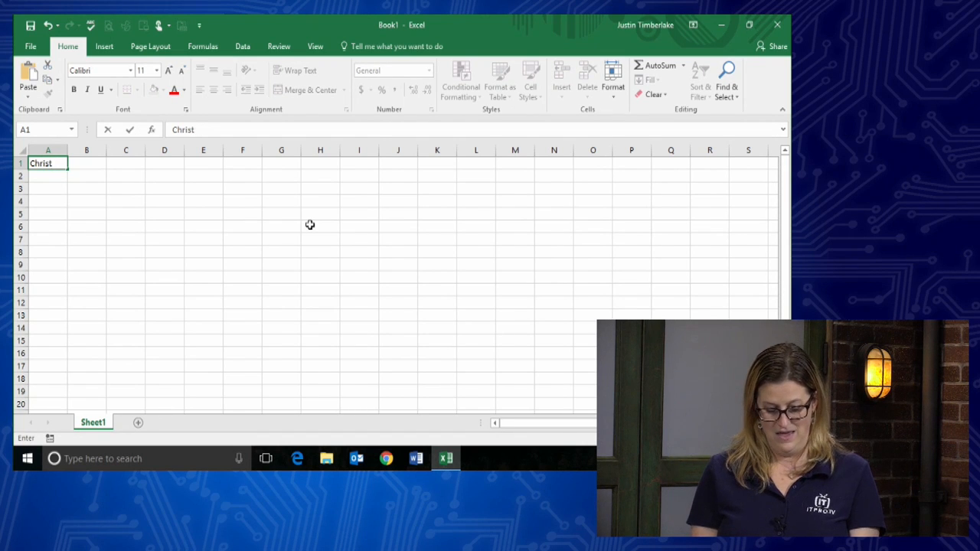
{"action": "type", "text": "mas Cats"}
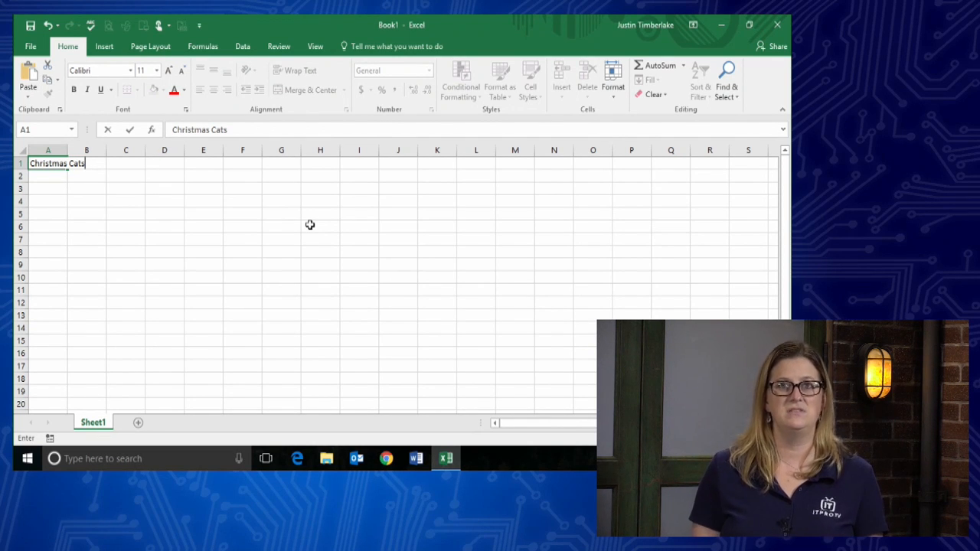
{"action": "key", "text": "Return"}
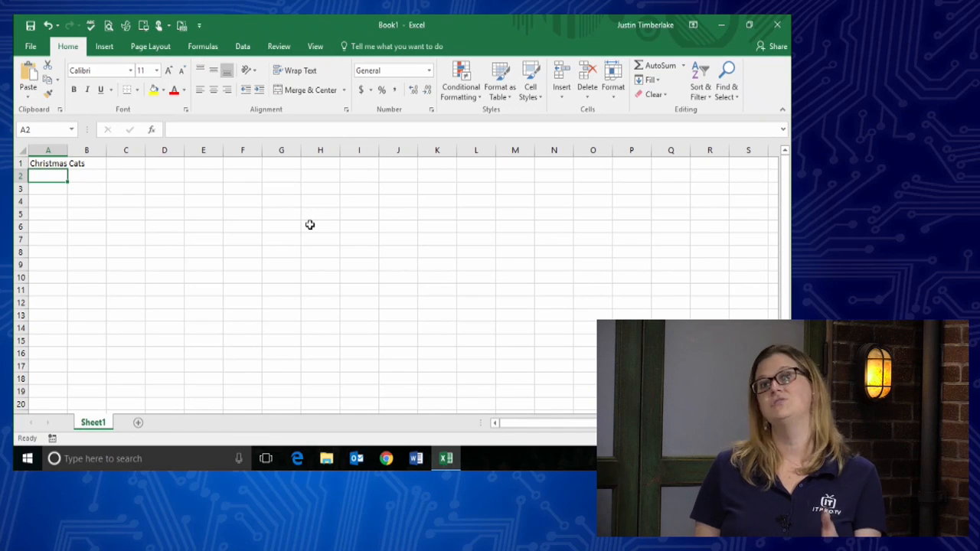
Step: Enter the text "Christmas Cats" directly in cell C4, correcting typing slips along the way
{"action": "key", "text": "Down"}
{"action": "key", "text": "Down"}
{"action": "key", "text": "Right"}
{"action": "key", "text": "Right"}
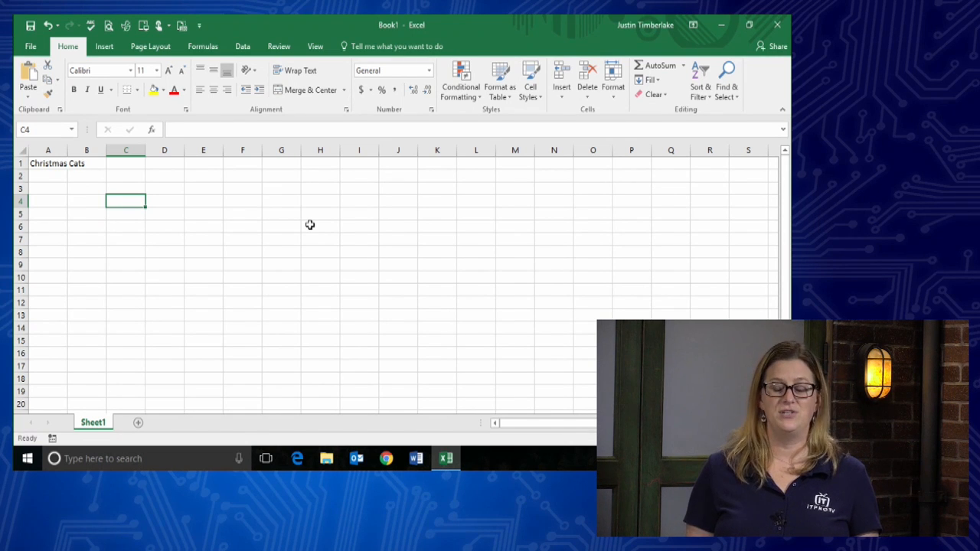
{"action": "double_click", "coordinate": [127, 201]}
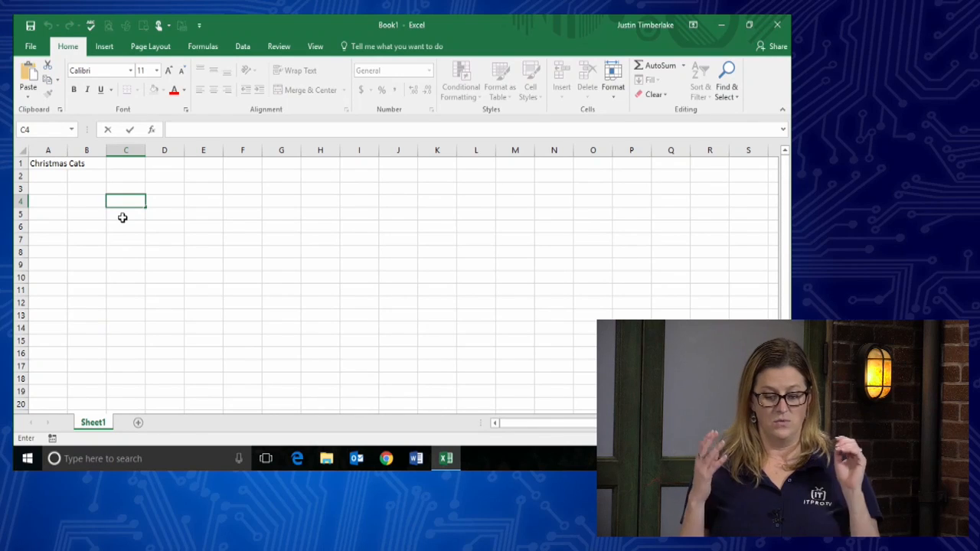
{"action": "type", "text": "Cats"}
{"action": "key", "text": "BackSpace"}
{"action": "key", "text": "BackSpace"}
{"action": "key", "text": "BackSpace"}
{"action": "type", "text": "hsit"}
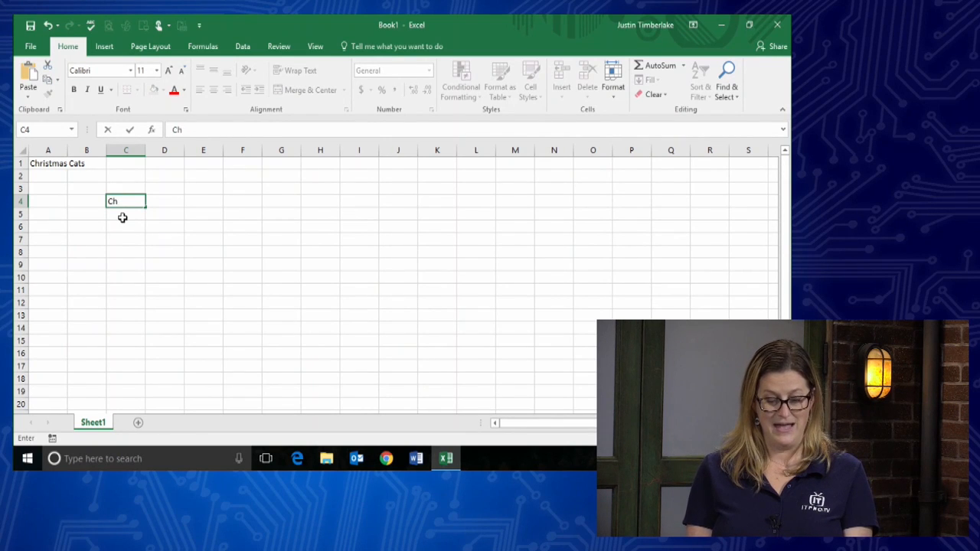
{"action": "key", "text": "BackSpace"}
{"action": "key", "text": "BackSpace"}
{"action": "key", "text": "BackSpace"}
{"action": "type", "text": "ristn"}
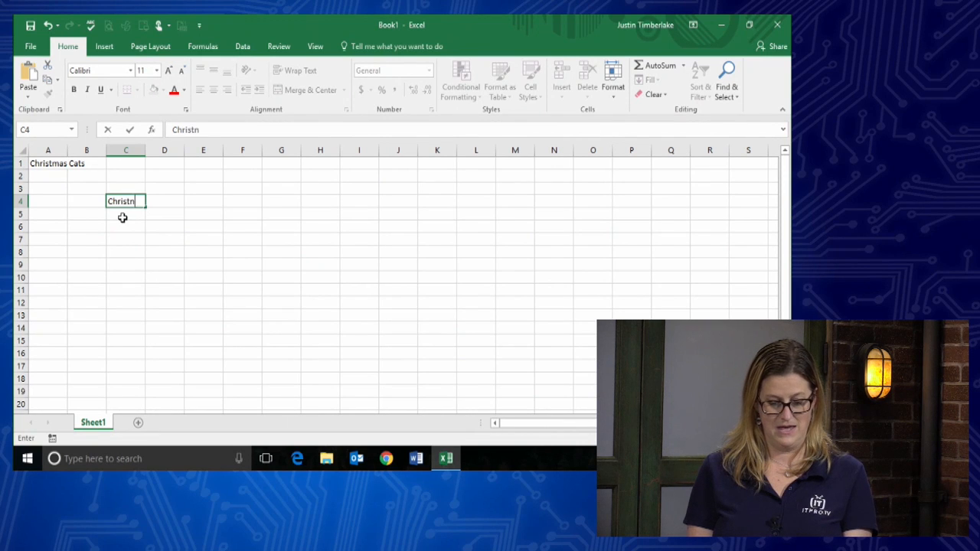
{"action": "key", "text": "BackSpace"}
{"action": "type", "text": "mas"}
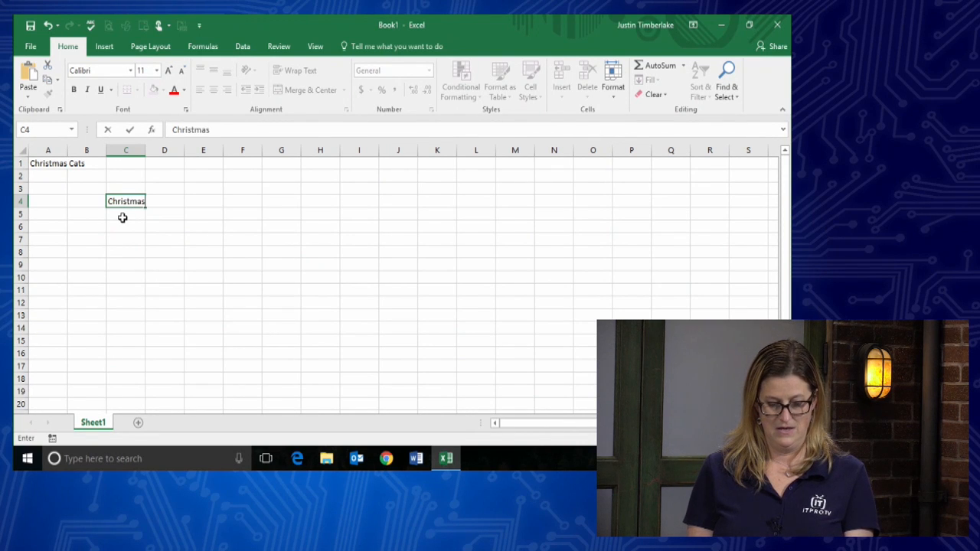
{"action": "type", "text": " Cats"}
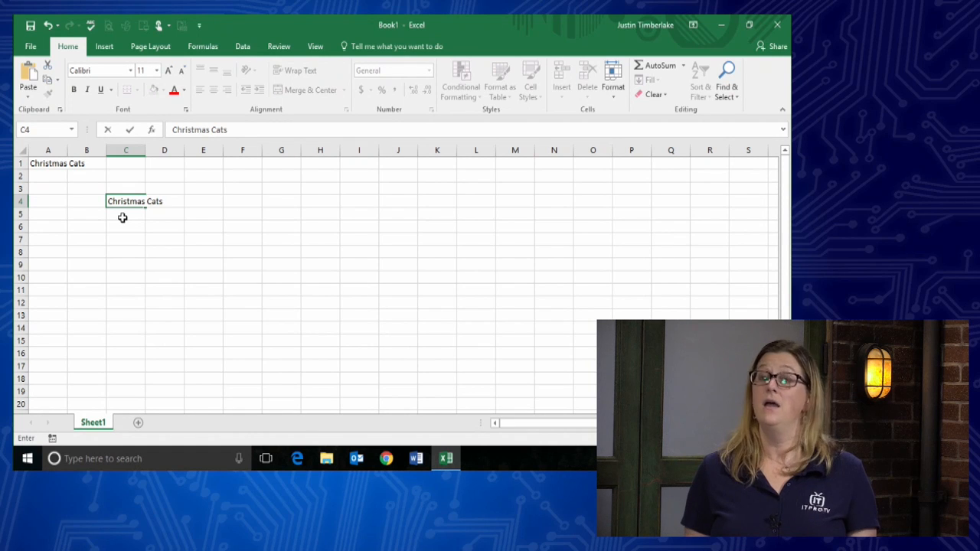
{"action": "key", "text": "Tab"}
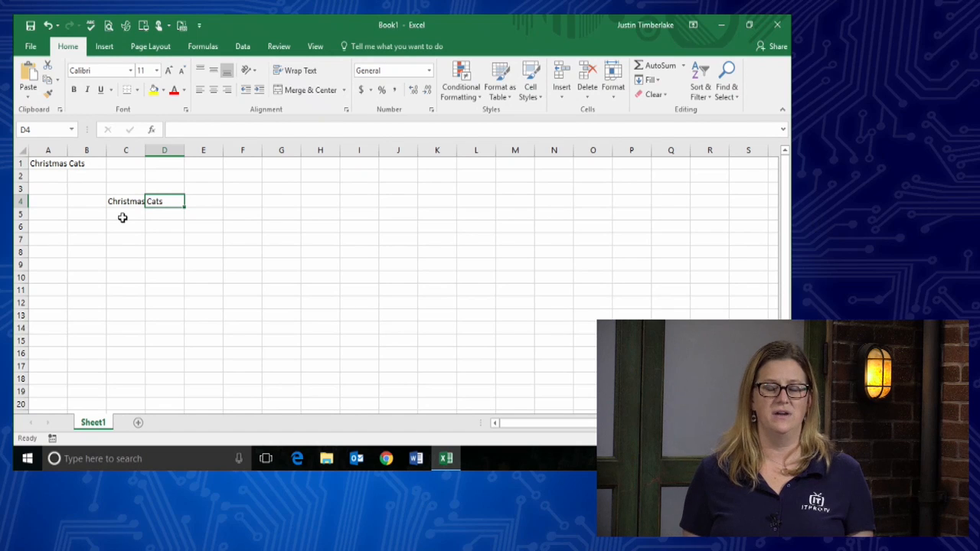
Step: Enter "Christmas Cats" in cell E6 by way of the formula bar
{"action": "key", "text": "Down"}
{"action": "key", "text": "Down"}
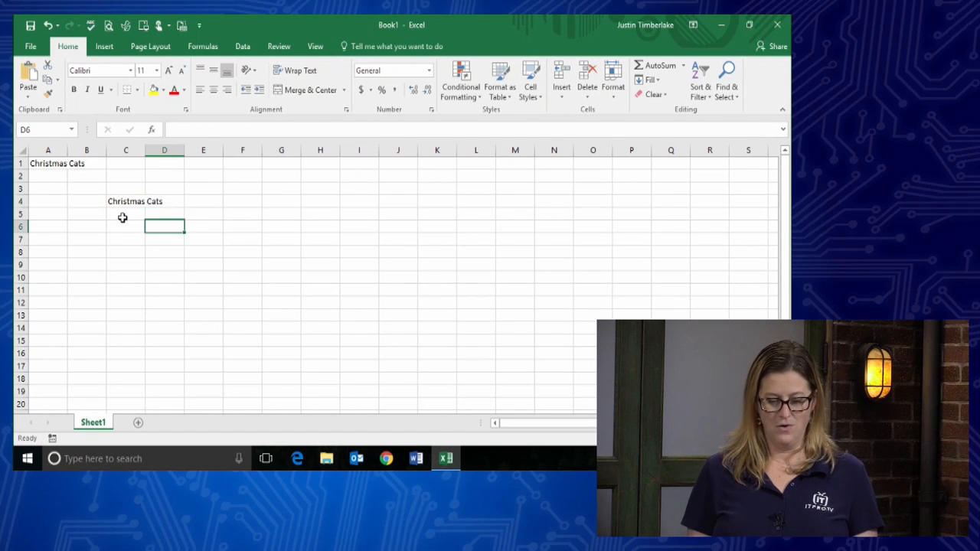
{"action": "key", "text": "Right"}
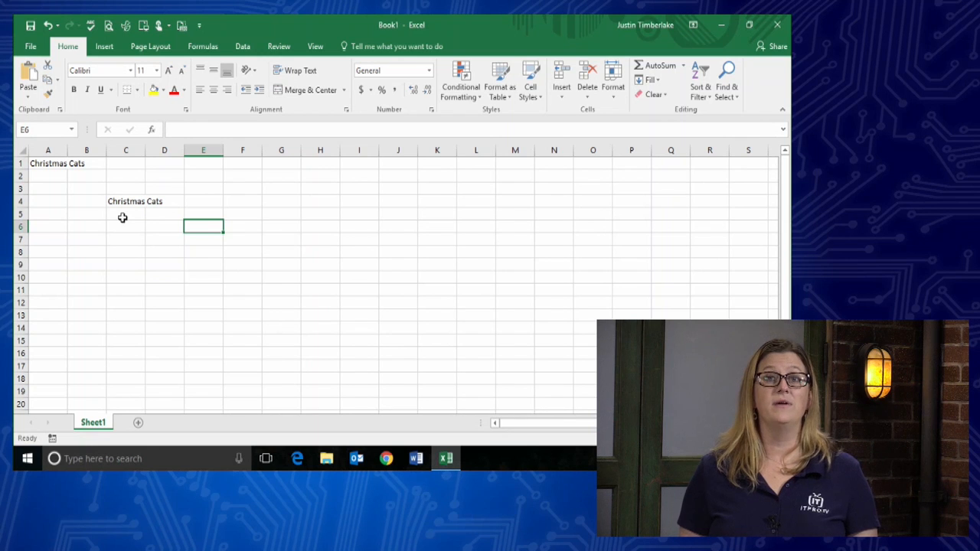
{"action": "left_click", "coordinate": [175, 130]}
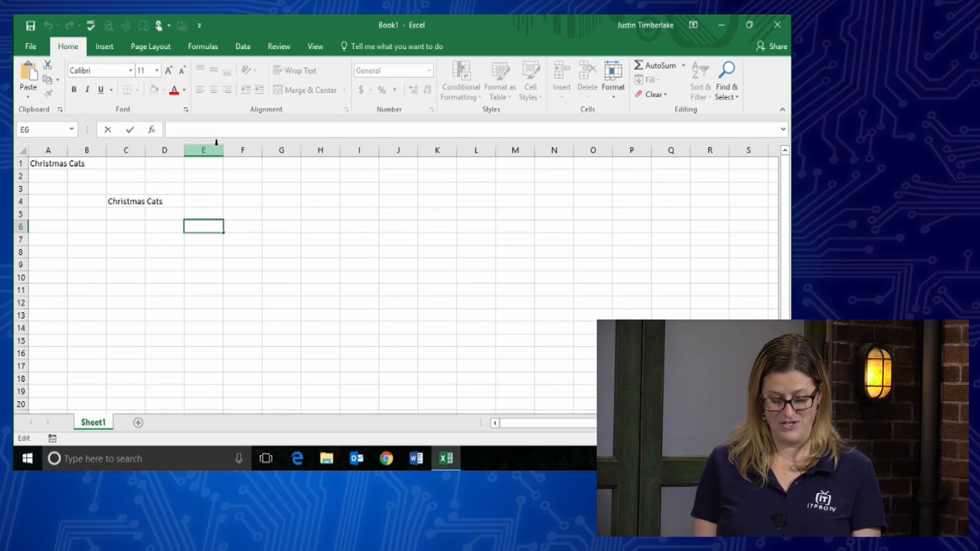
{"action": "type", "text": "Christmas Cats"}
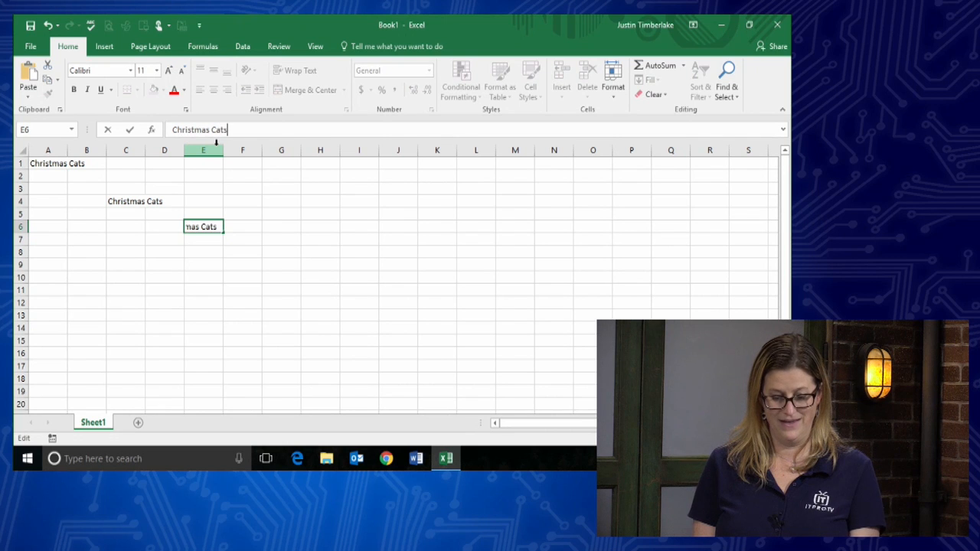
{"action": "key", "text": "Return"}
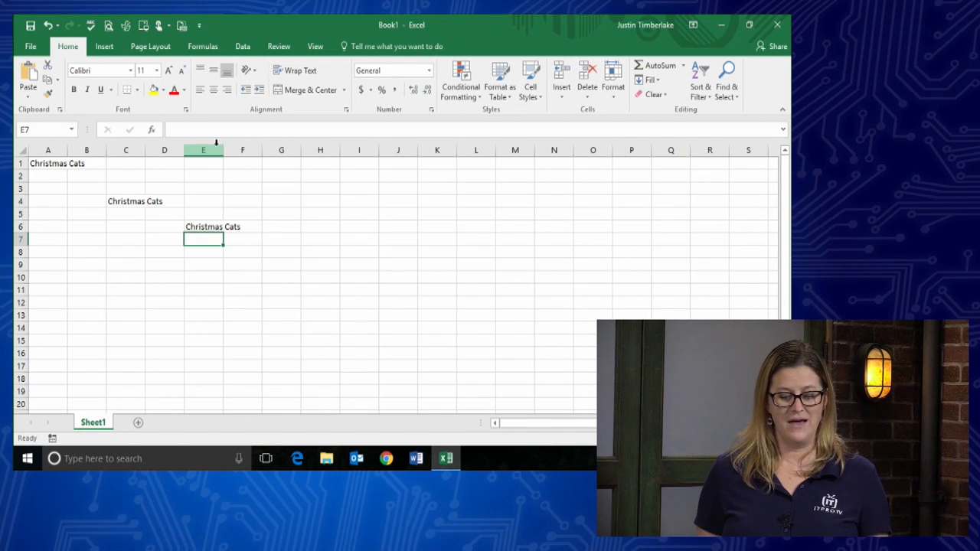
Step: Overwrite the whole content of cell C4 with "Bunny"
{"action": "left_click", "coordinate": [125, 203]}
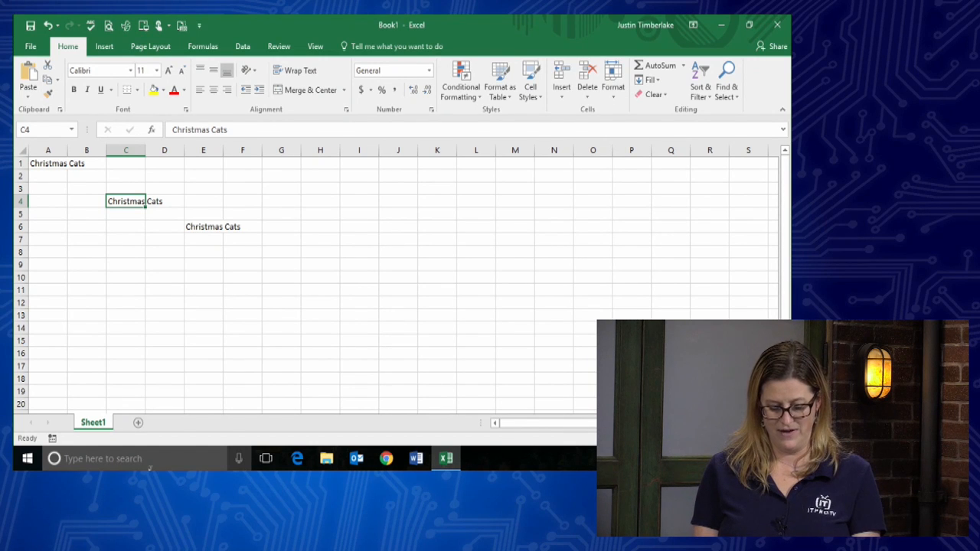
{"action": "type", "text": "Bunny"}
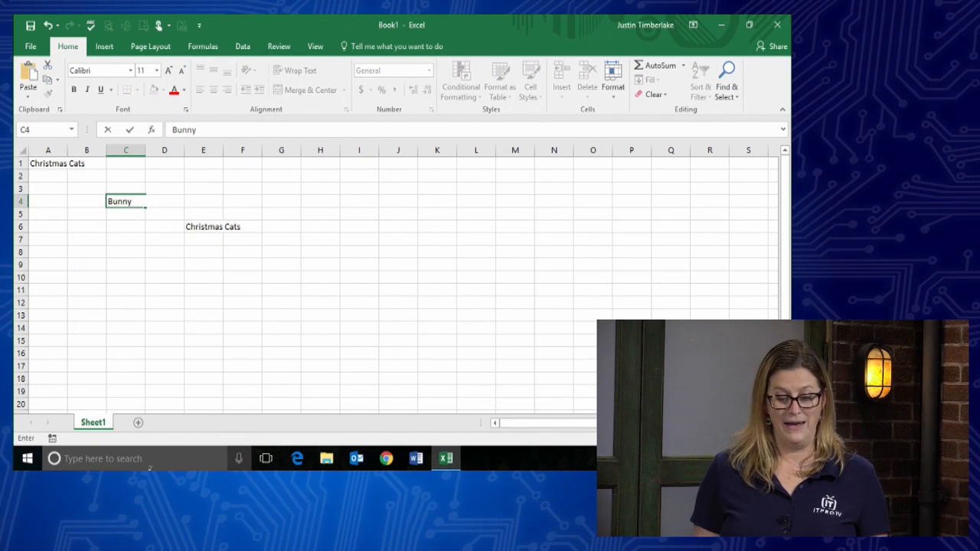
{"action": "key", "text": "Return"}
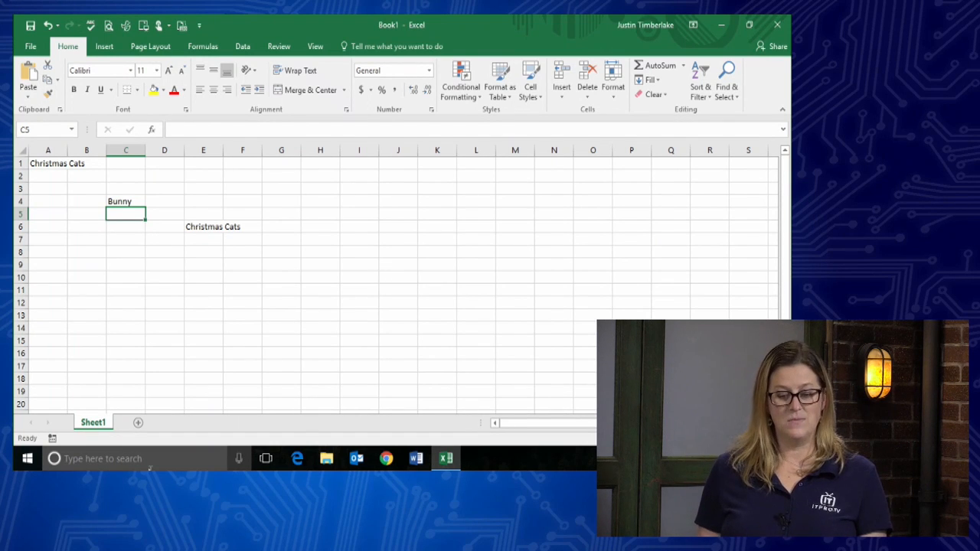
Step: Undo the "Bunny" entry in C4 and view the list of earlier actions that can be undone
{"action": "left_click", "coordinate": [49, 26]}
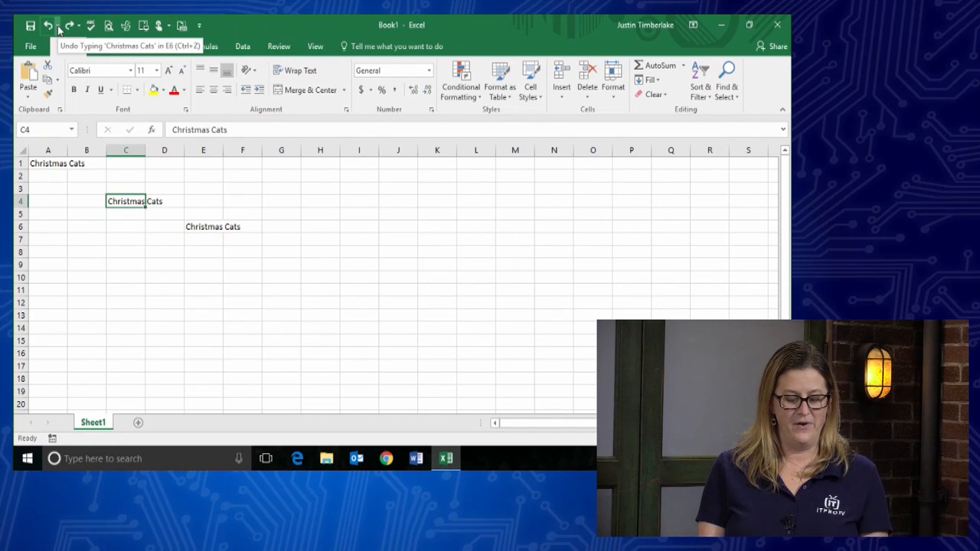
{"action": "left_click", "coordinate": [59, 28]}
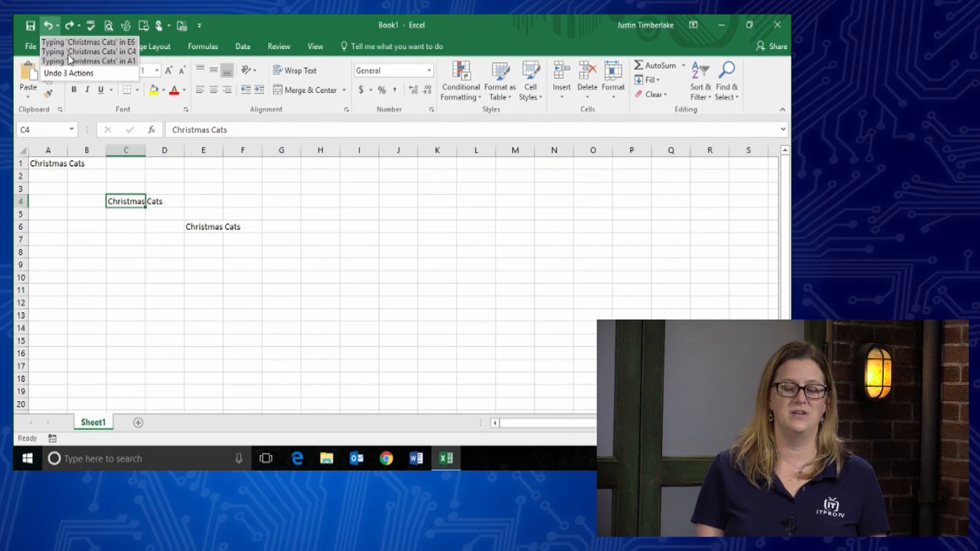
{"action": "left_click", "coordinate": [59, 29]}
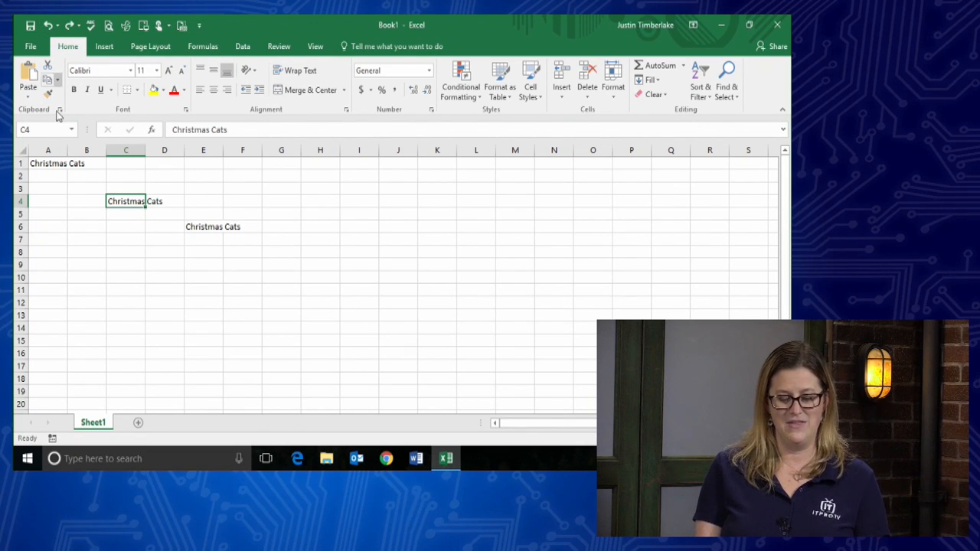
Step: Edit cell C4 in place, appending " are Cooool!" to the end of its existing text
{"action": "double_click", "coordinate": [115, 202]}
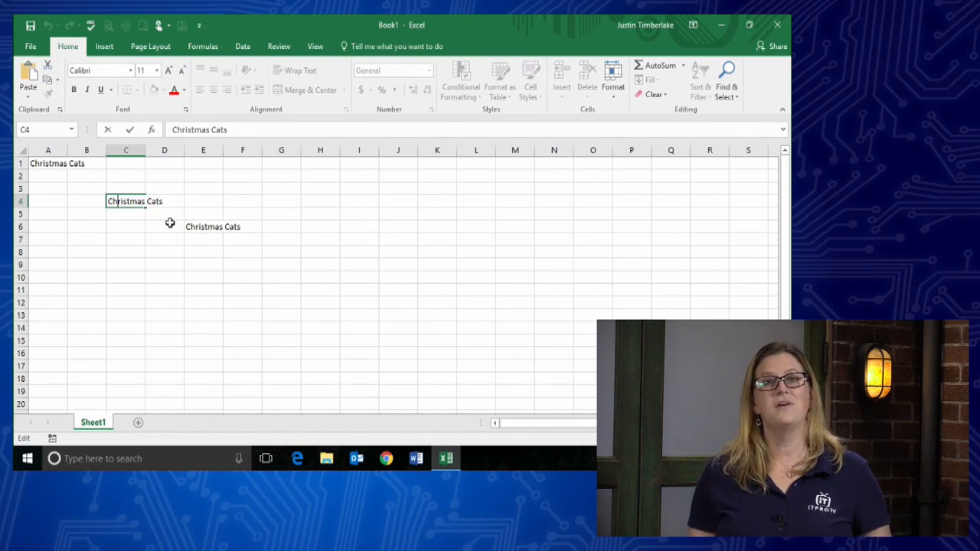
{"action": "key", "text": "Right"}
{"action": "key", "text": "Right"}
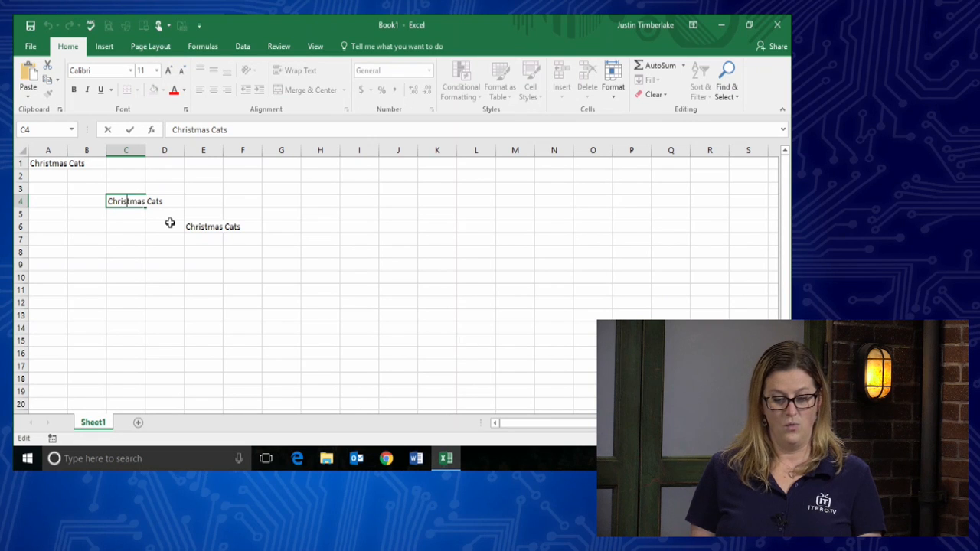
{"action": "key", "text": "Right"}
{"action": "key", "text": "Right"}
{"action": "key", "text": "Right"}
{"action": "key", "text": "Right"}
{"action": "key", "text": "Right"}
{"action": "key", "text": "Right"}
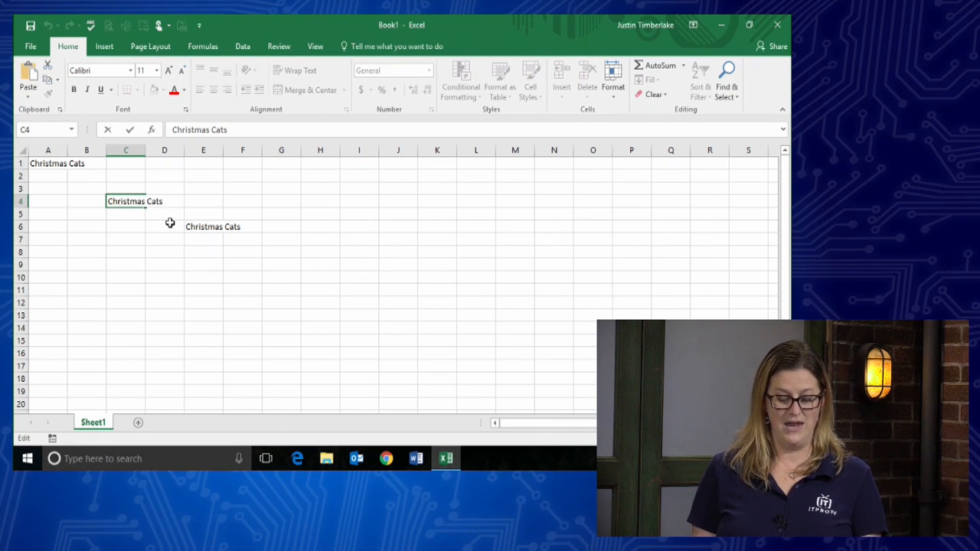
{"action": "type", "text": "a"}
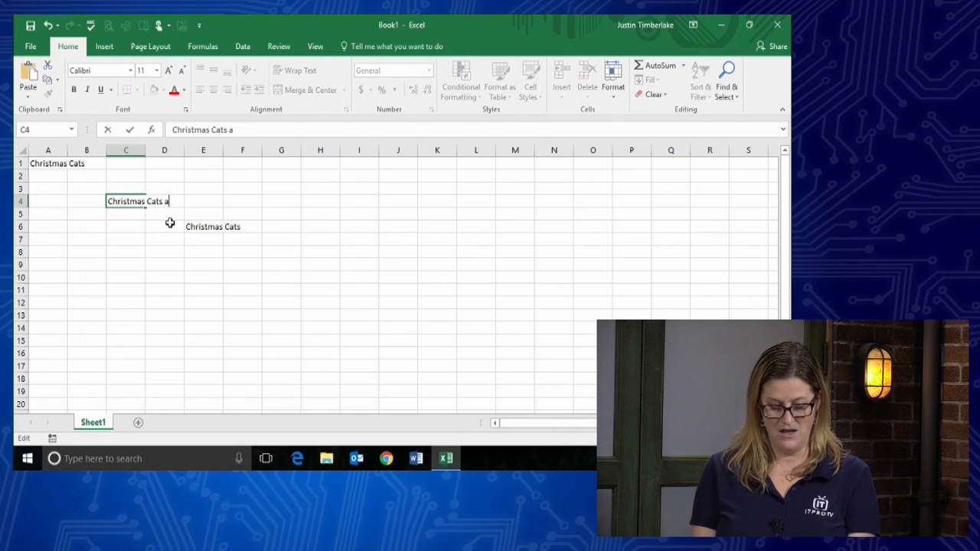
{"action": "type", "text": "re Coooo"}
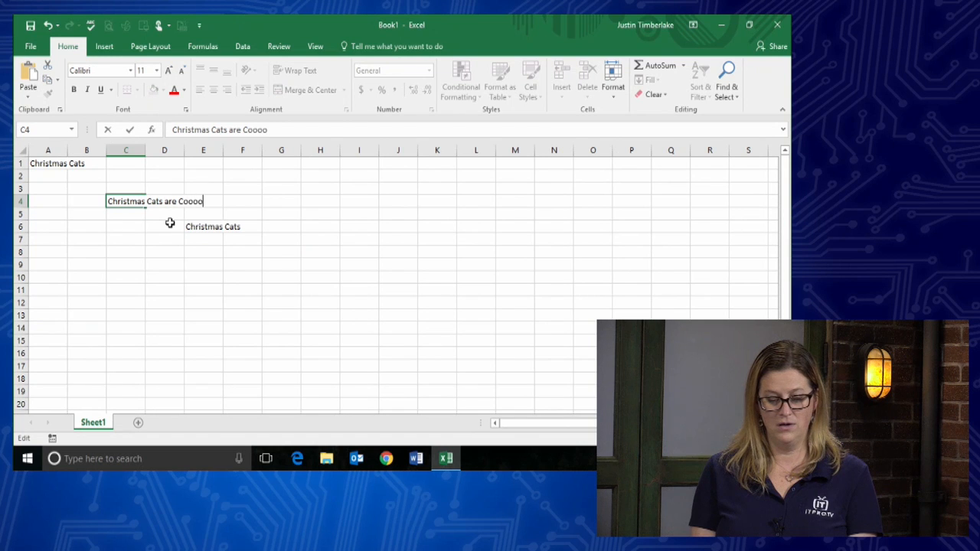
{"action": "type", "text": "l!"}
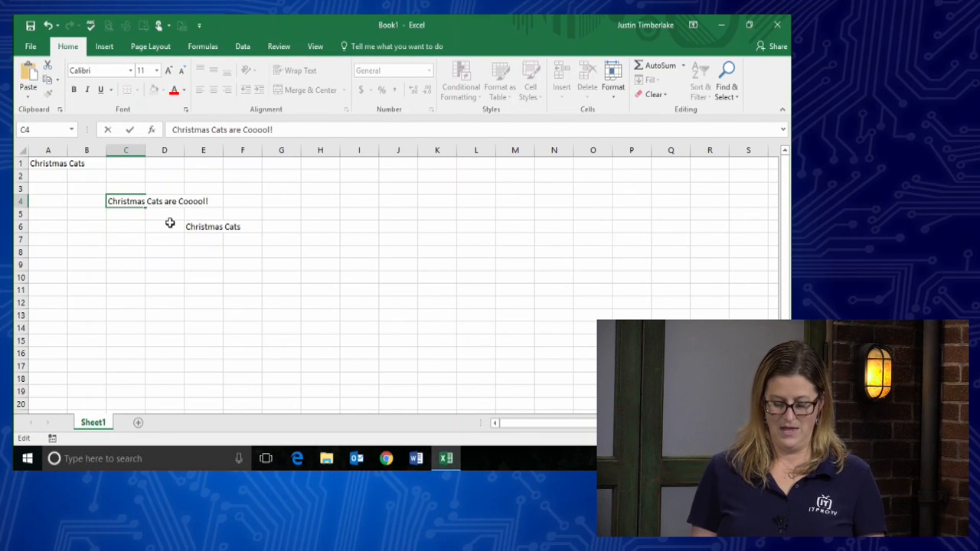
{"action": "key", "text": "Return"}
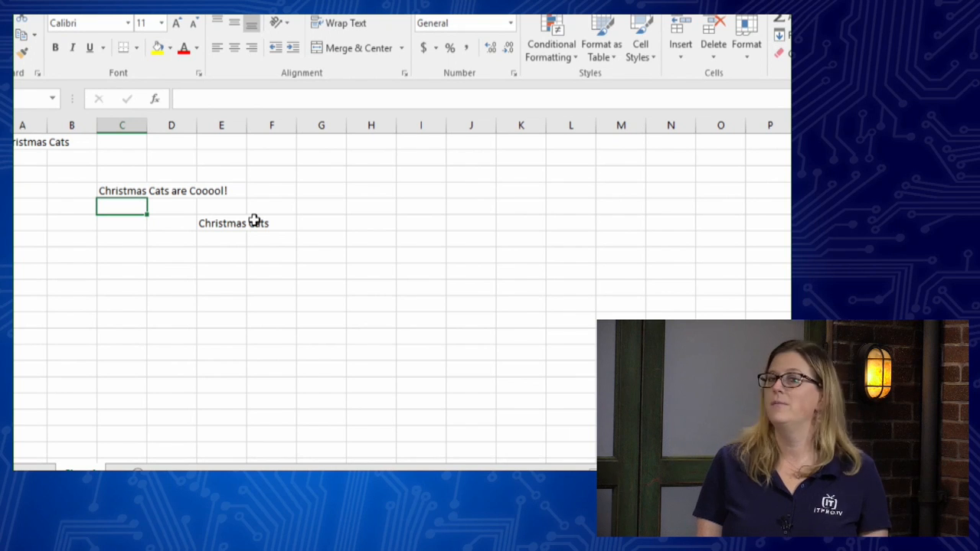
Step: Inspect cells D4, E4 and C4 one after another to determine which one actually holds the long text
{"action": "left_click", "coordinate": [176, 192]}
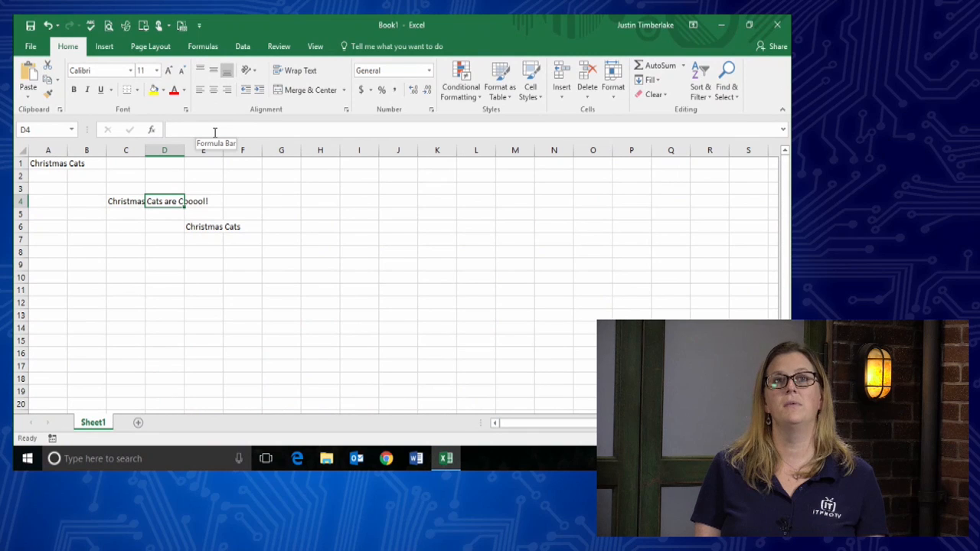
{"action": "left_click", "coordinate": [205, 201]}
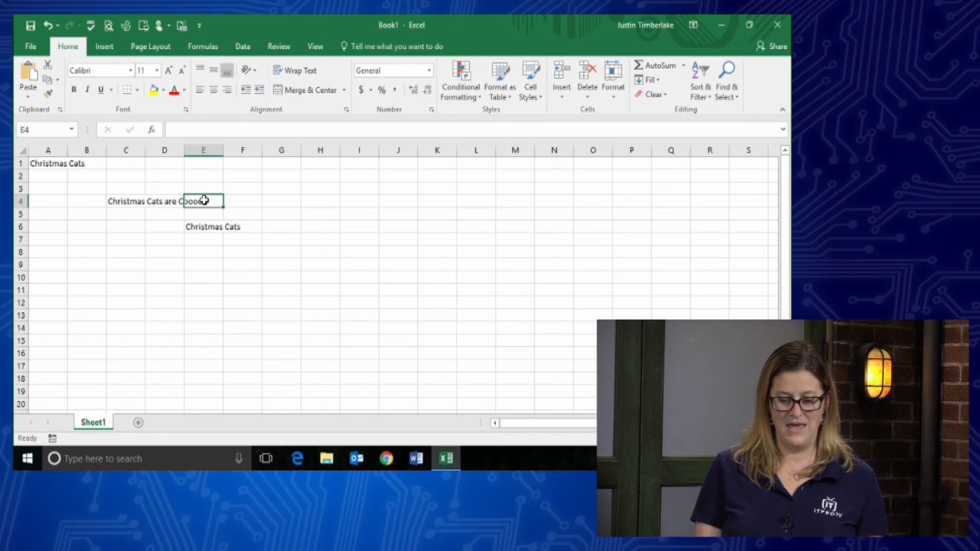
{"action": "left_click", "coordinate": [121, 202]}
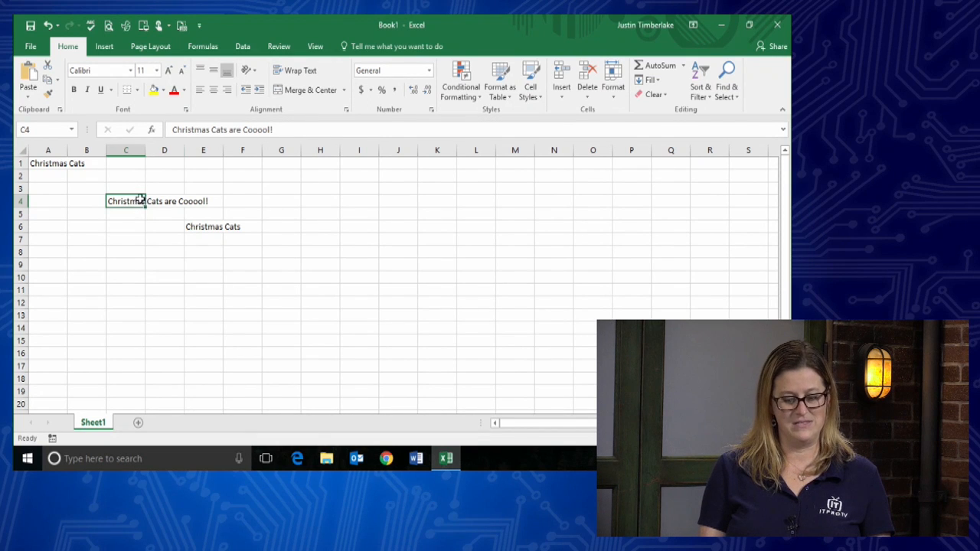
Step: Correct the last word of C4 in the formula bar so the text reads "Christmas Cats are Cool!"
{"action": "left_click", "coordinate": [266, 130]}
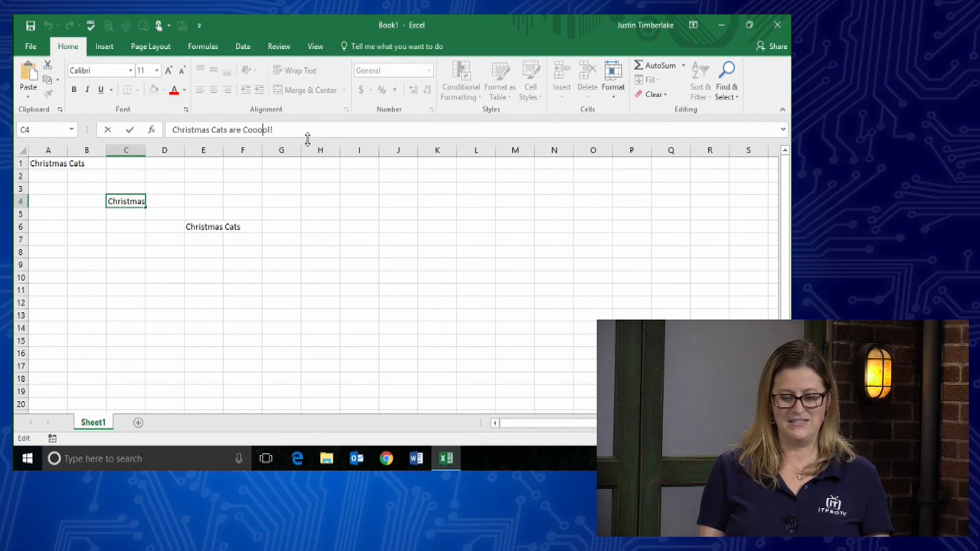
{"action": "key", "text": "BackSpace"}
{"action": "key", "text": "BackSpace"}
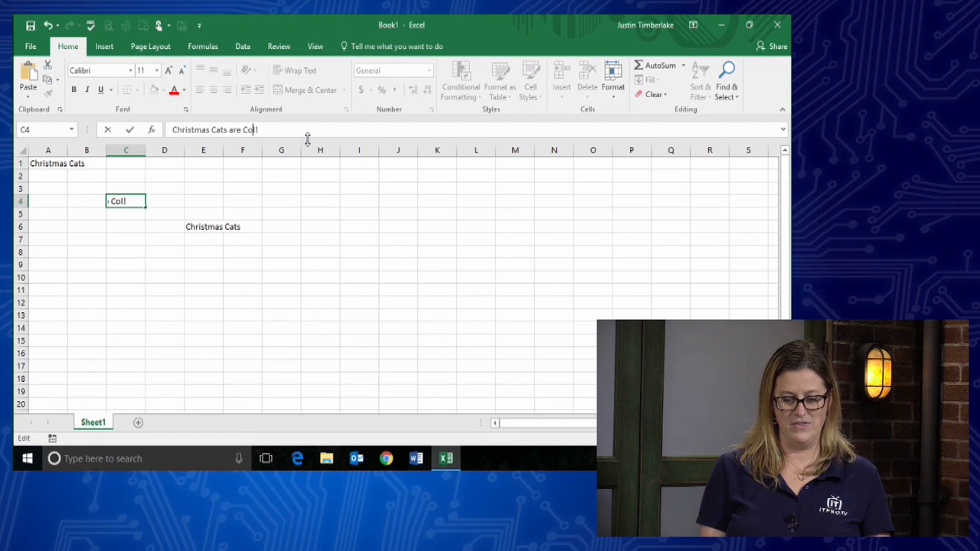
{"action": "type", "text": "o"}
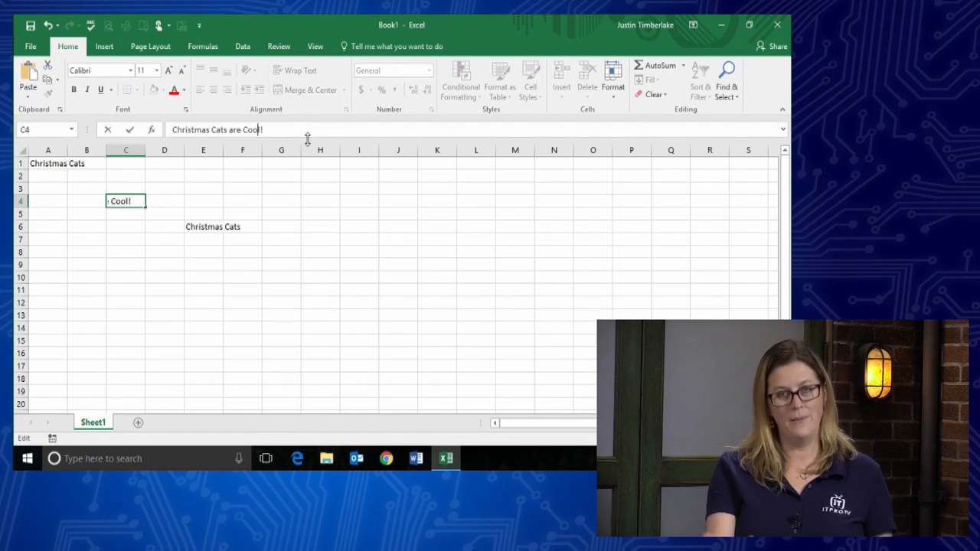
{"action": "left_click", "coordinate": [130, 130]}
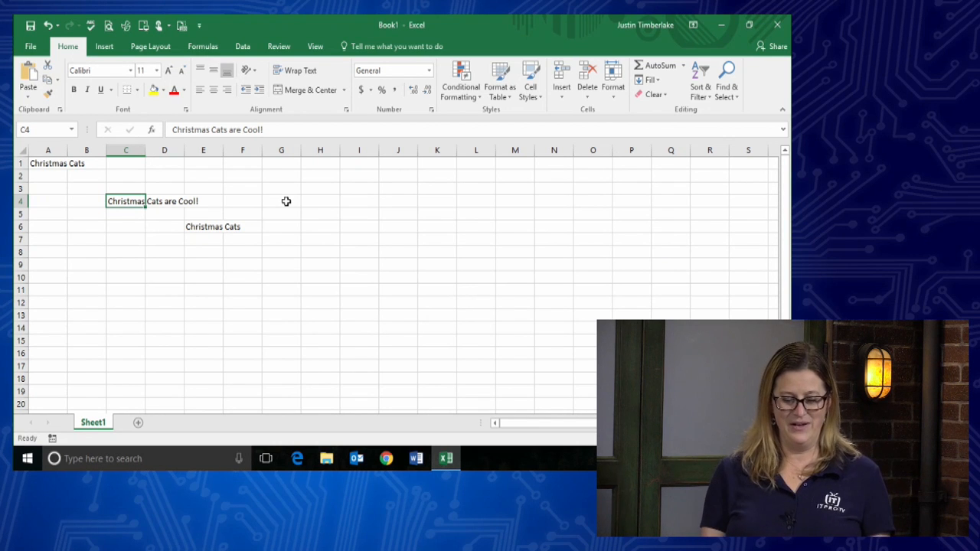
Step: Select the "Christmas Cats" entry in E6, and move the active cell across the sheet to A1
{"action": "left_click", "coordinate": [191, 226]}
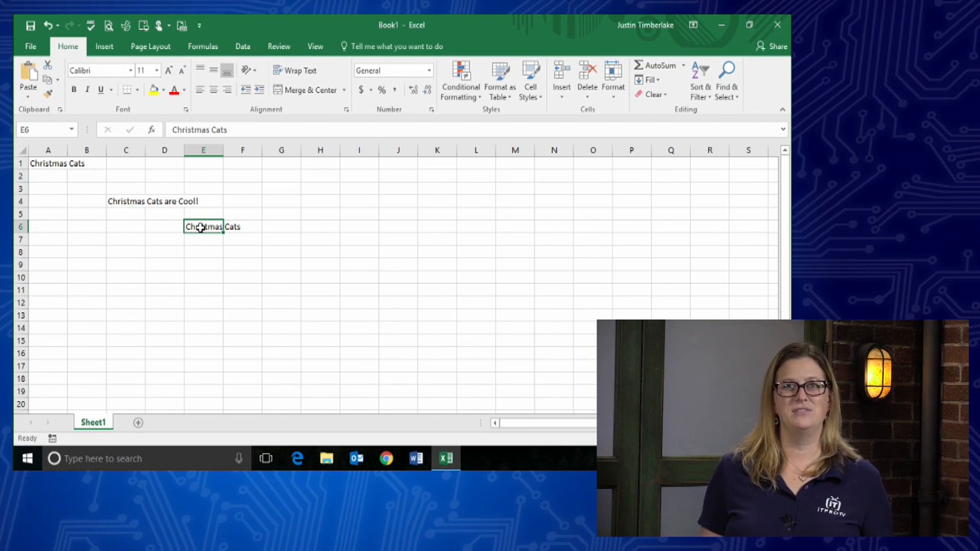
{"action": "key", "text": "Left"}
{"action": "key", "text": "Left"}
{"action": "key", "text": "Left"}
{"action": "key", "text": "Up"}
{"action": "key", "text": "Up"}
{"action": "key", "text": "Up"}
{"action": "key", "text": "Up"}
{"action": "key", "text": "Up"}
{"action": "key", "text": "Left"}
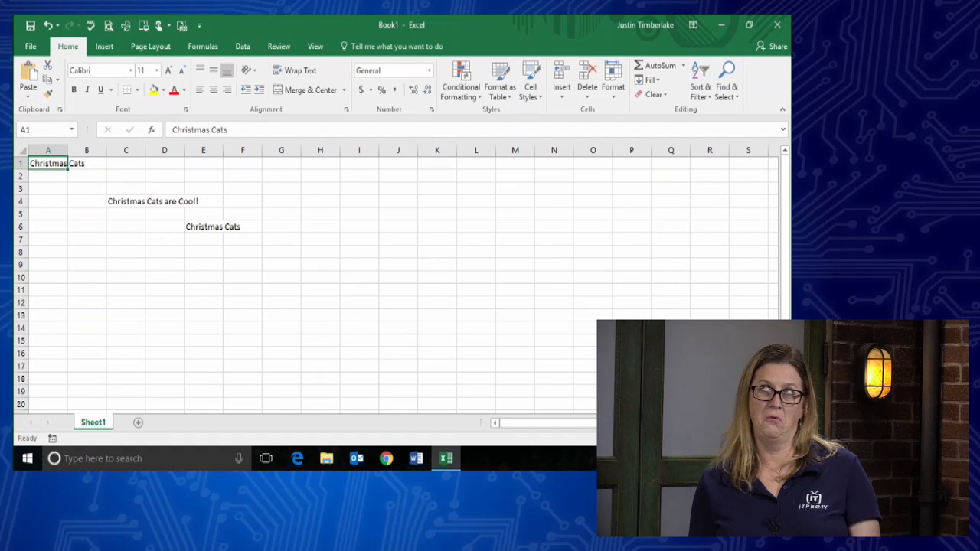
Step: Edit cell A1 in place, inserting "yes" between the words "Christmas" and "Cats"
{"action": "double_click", "coordinate": [39, 163]}
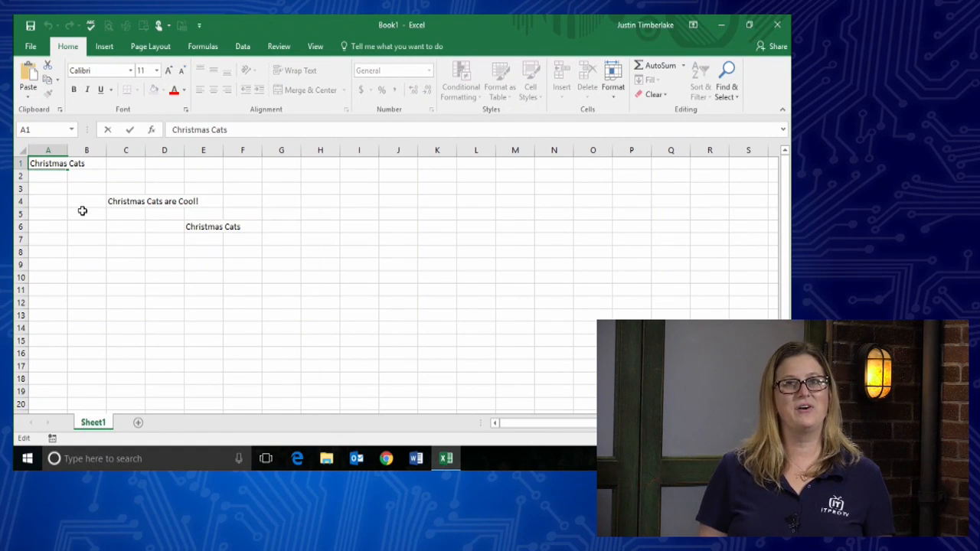
{"action": "key", "text": "Right"}
{"action": "key", "text": "Right"}
{"action": "key", "text": "Right"}
{"action": "key", "text": "Right"}
{"action": "key", "text": "Right"}
{"action": "key", "text": "Right"}
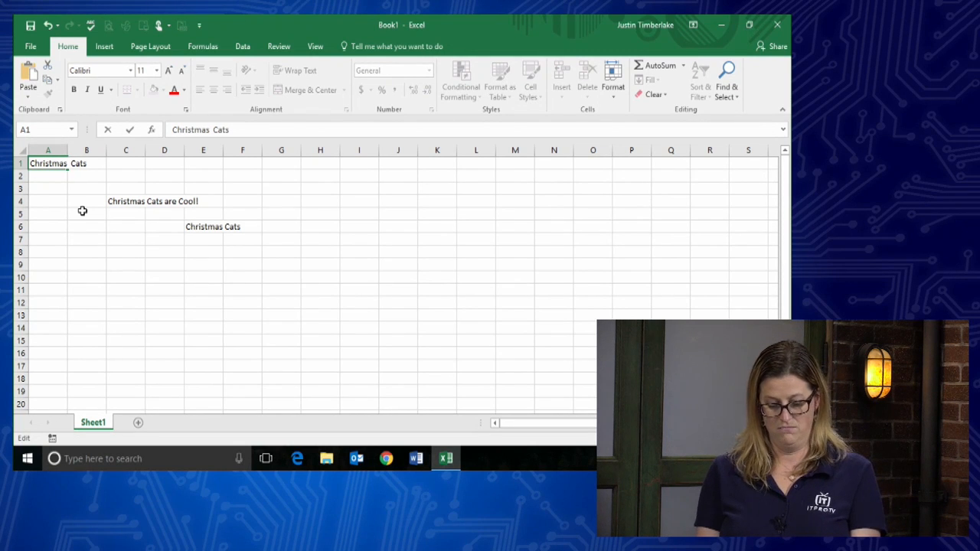
{"action": "type", "text": "yes"}
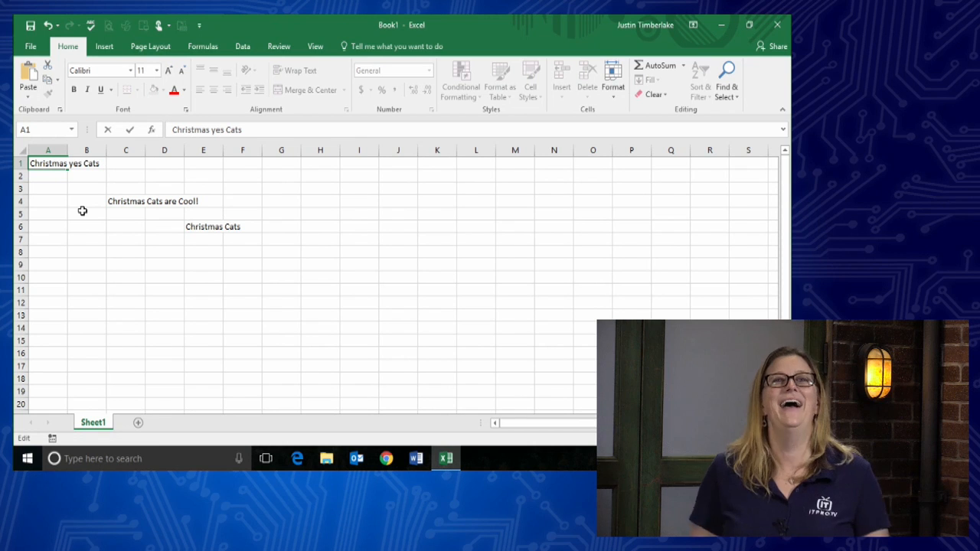
Step: Remove the inserted "yes" from A1 and complete its text as "Christmas Cats are the best!"
{"action": "key", "text": "BackSpace"}
{"action": "key", "text": "BackSpace"}
{"action": "key", "text": "BackSpace"}
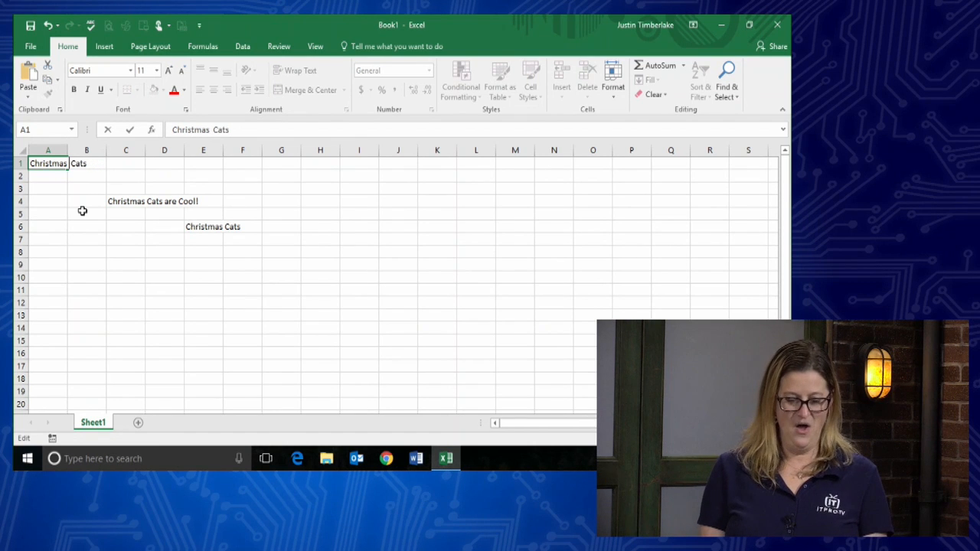
{"action": "key", "text": "BackSpace"}
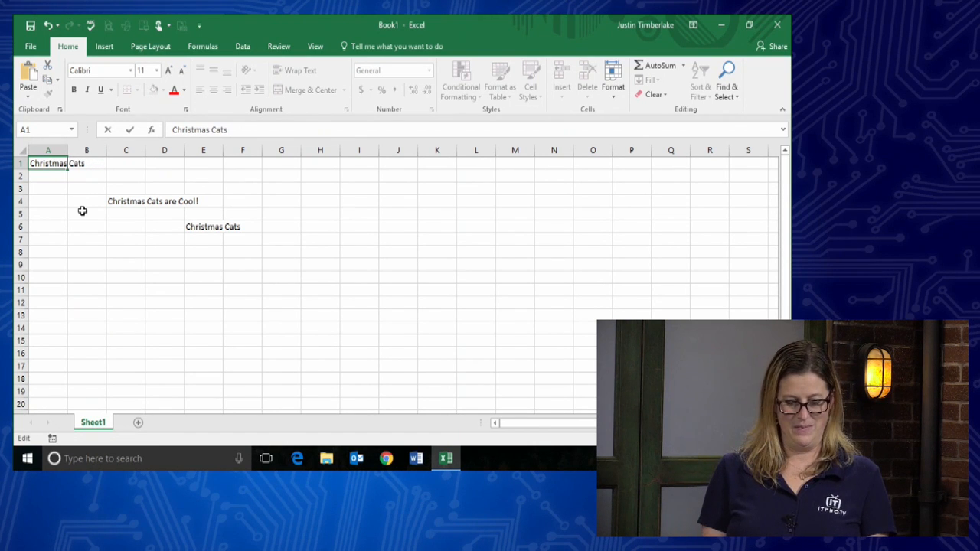
{"action": "key", "text": "Right"}
{"action": "key", "text": "Right"}
{"action": "key", "text": "Right"}
{"action": "key", "text": "Right"}
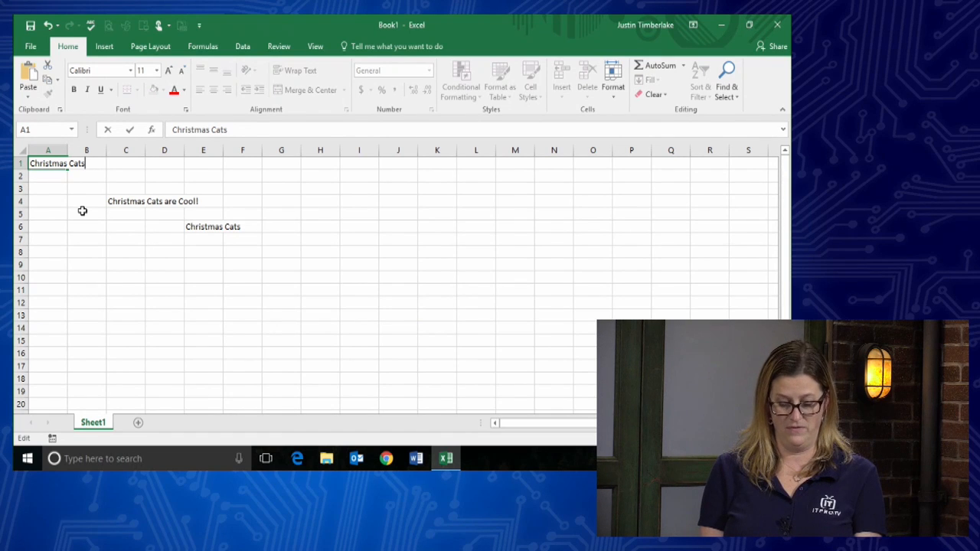
{"action": "type", "text": "are the be"}
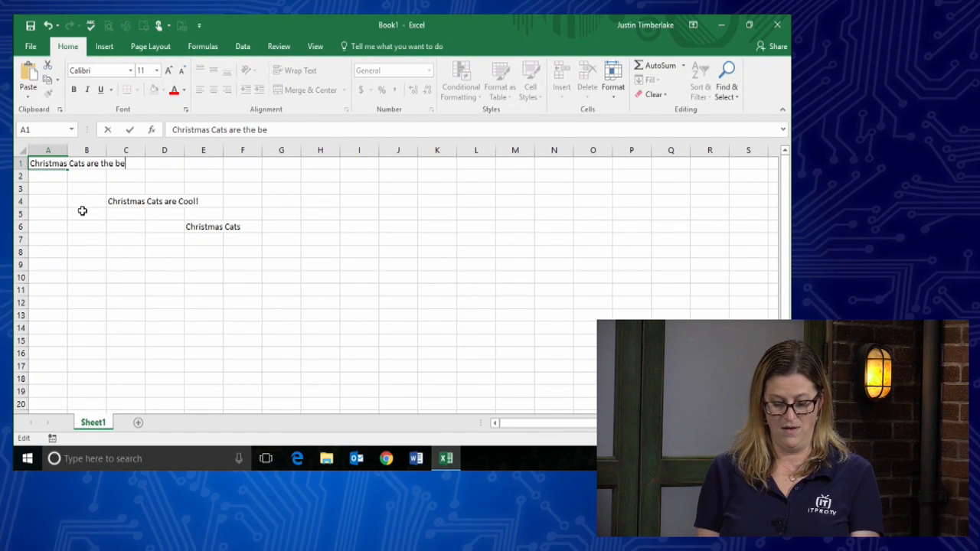
{"action": "type", "text": "st!"}
{"action": "key", "text": "Return"}
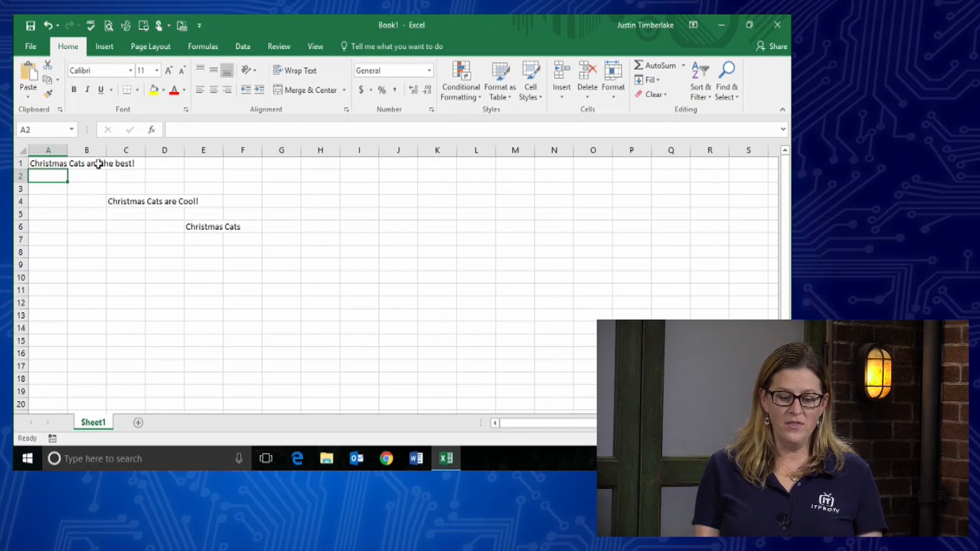
Step: Check the contents of A1 and enter "hello" in cell C1, over A1's overflowing text
{"action": "left_click", "coordinate": [61, 163]}
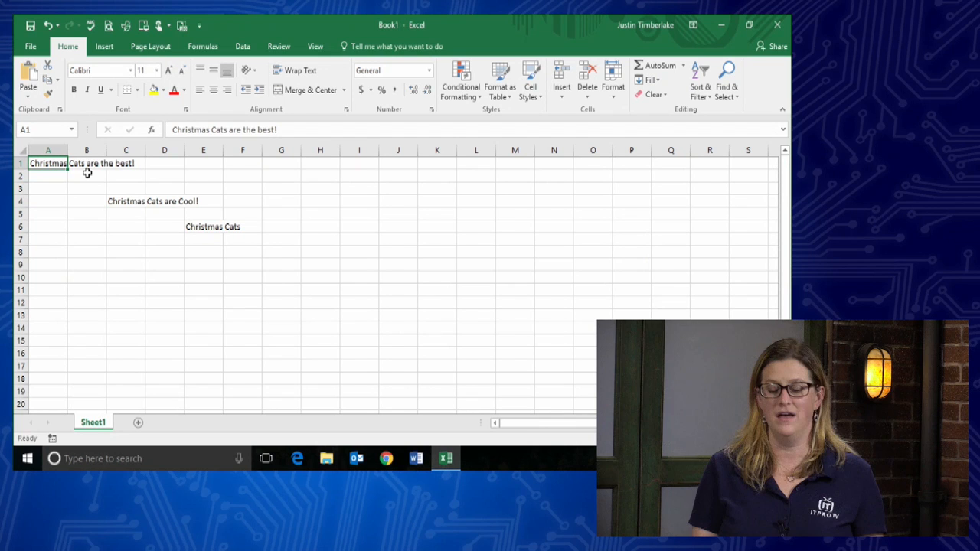
{"action": "left_click", "coordinate": [119, 164]}
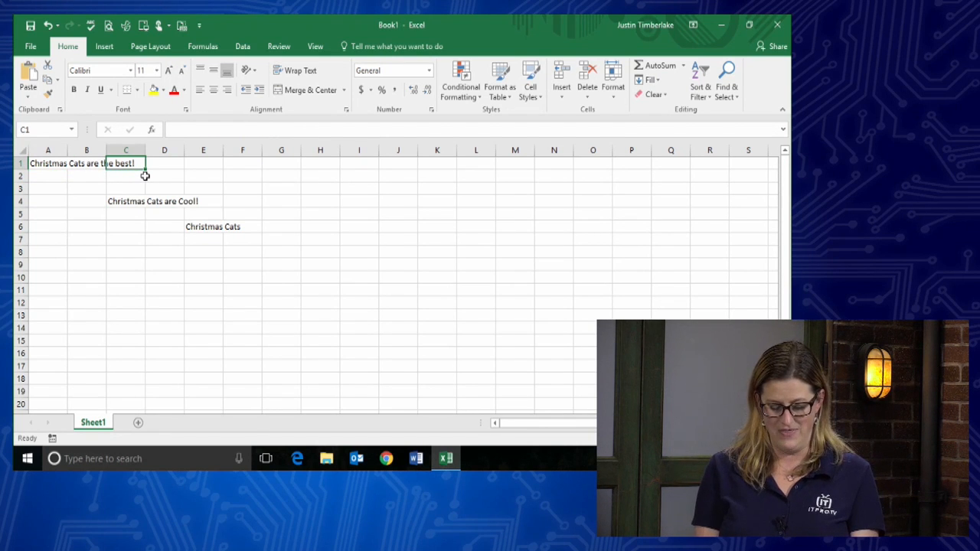
{"action": "type", "text": "hello"}
{"action": "key", "text": "Return"}
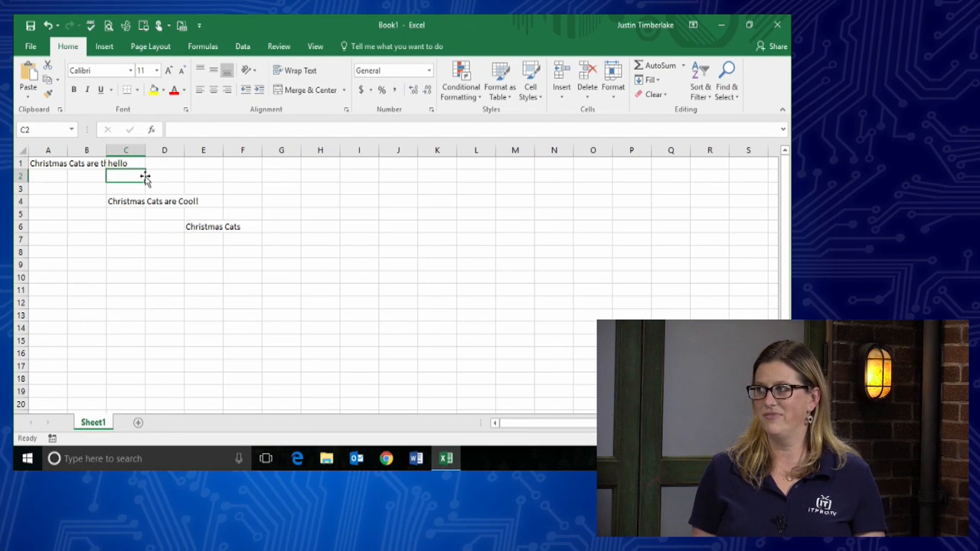
Step: Inspect cells A1, B1 and C1 to compare their stored contents with the text displayed across row 1
{"action": "left_click", "coordinate": [90, 164]}
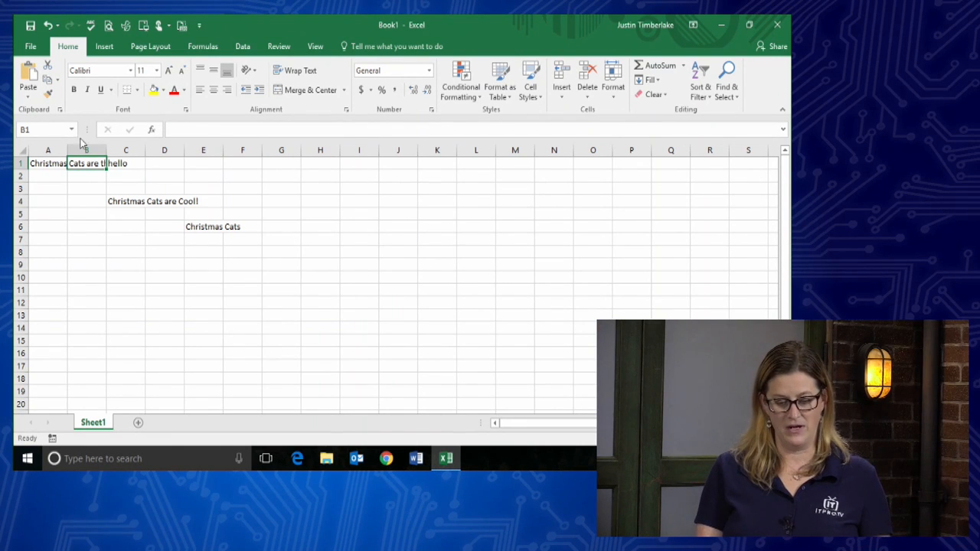
{"action": "left_click", "coordinate": [48, 163]}
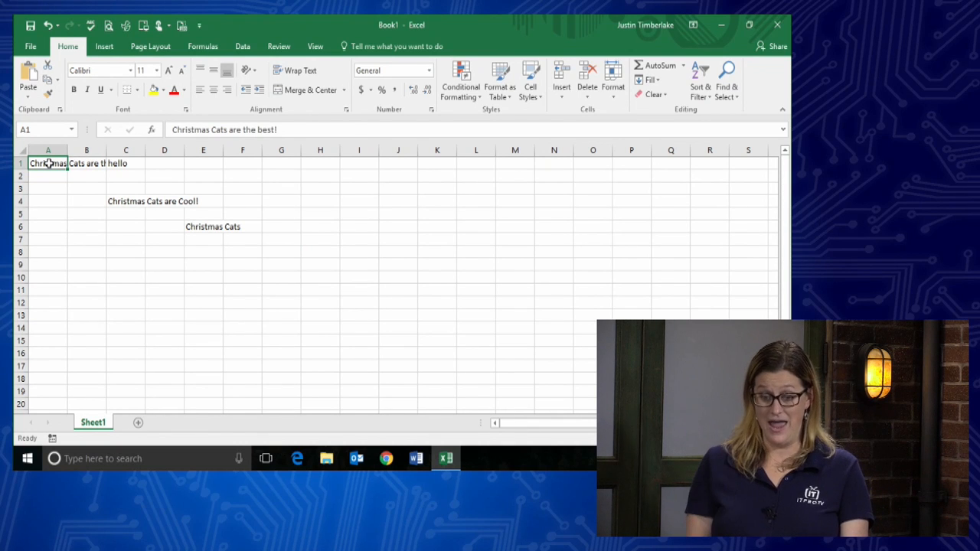
{"action": "left_click", "coordinate": [86, 164]}
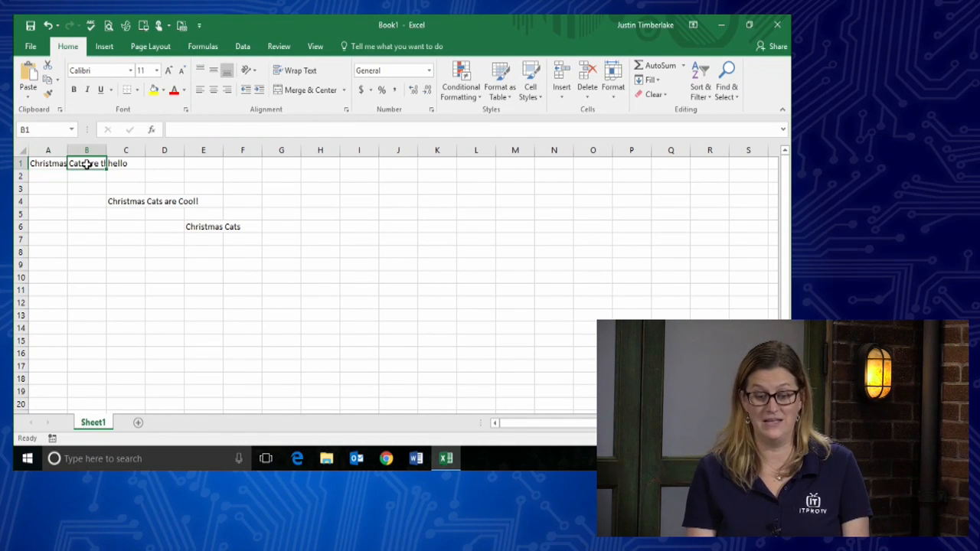
{"action": "key", "text": "Right"}
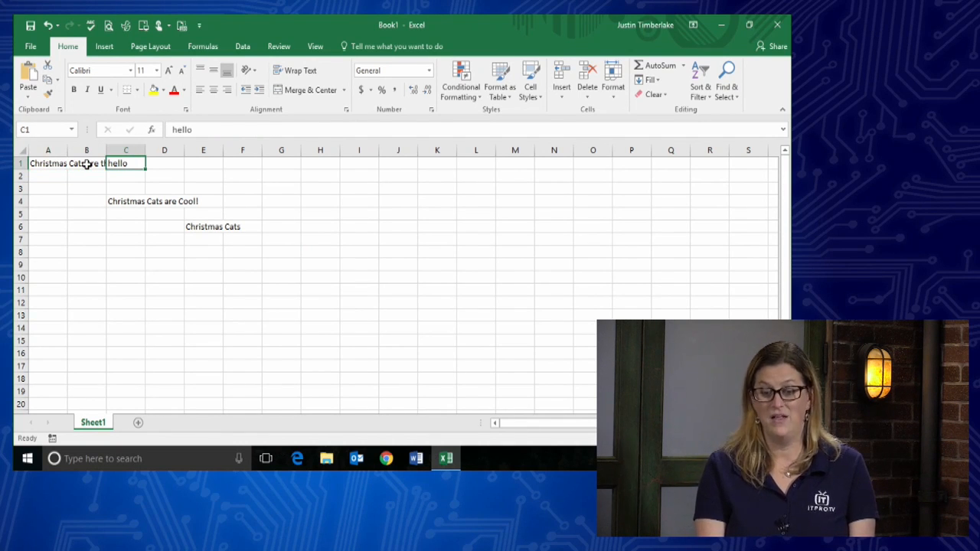
{"action": "key", "text": "Left"}
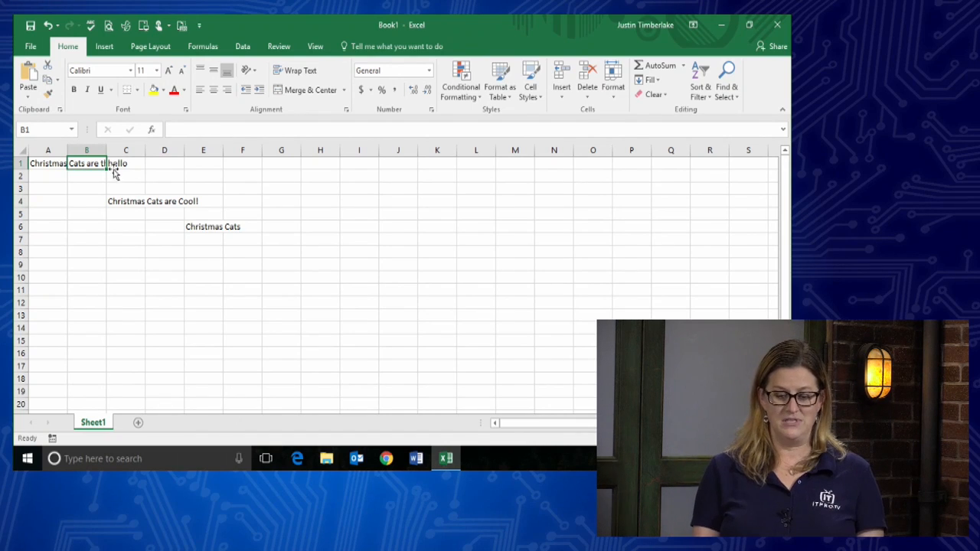
Step: Minimize Book1, open the "Christmas Cats Example for Template.xlsx" workbook from the desktop, and show its Weekly Sales sheet
{"action": "left_click", "coordinate": [722, 25]}
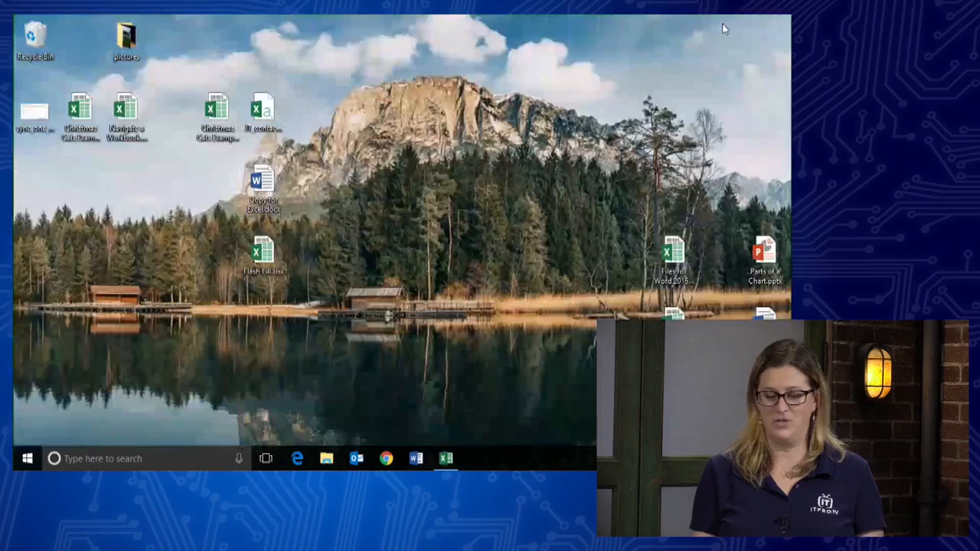
{"action": "double_click", "coordinate": [216, 113]}
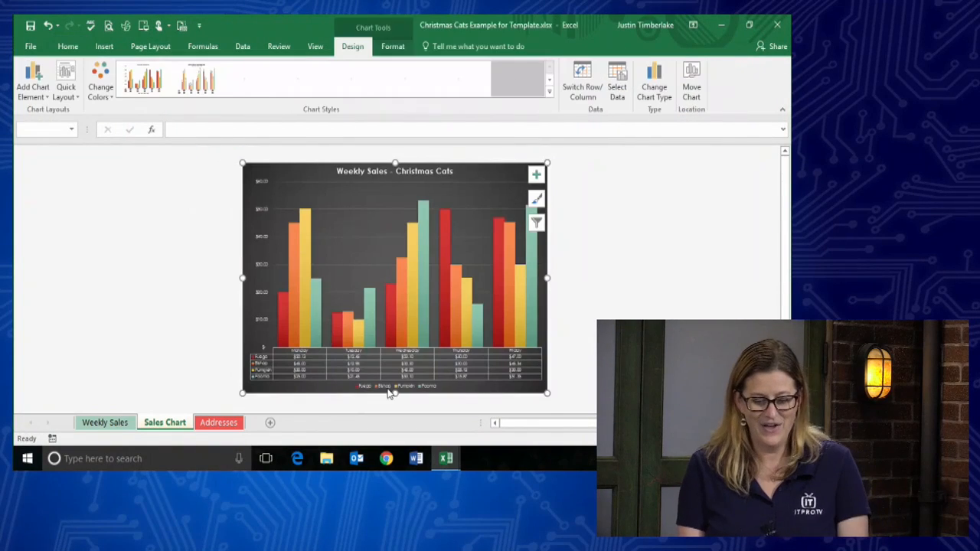
{"action": "left_click", "coordinate": [129, 423]}
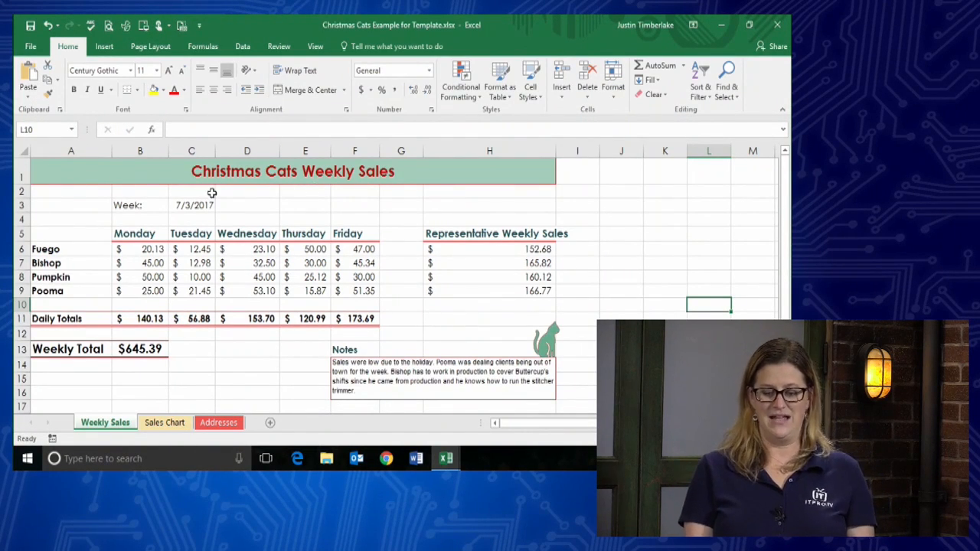
Step: Examine the merged sheet title in A1 and the wrapped notes text in F14 on the Weekly Sales sheet
{"action": "left_click", "coordinate": [119, 170]}
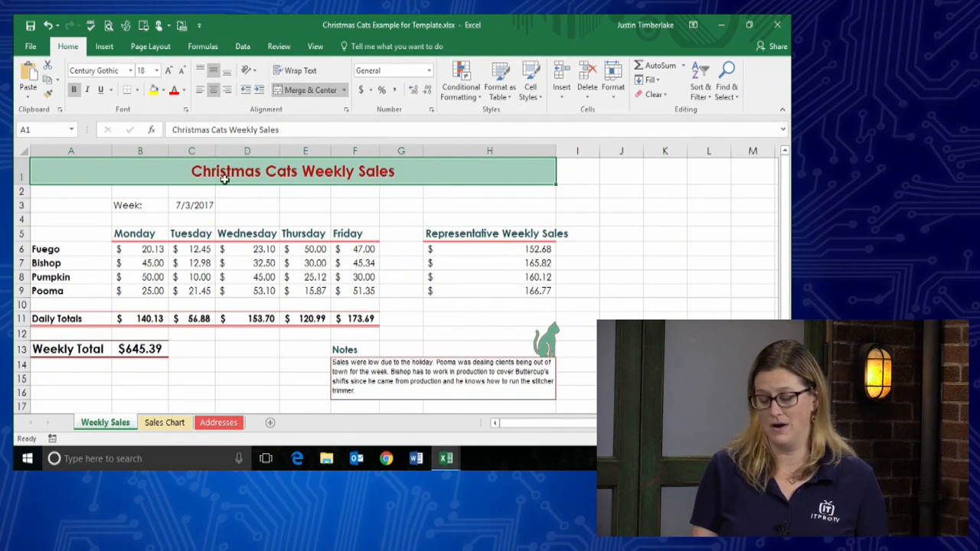
{"action": "left_click", "coordinate": [380, 374]}
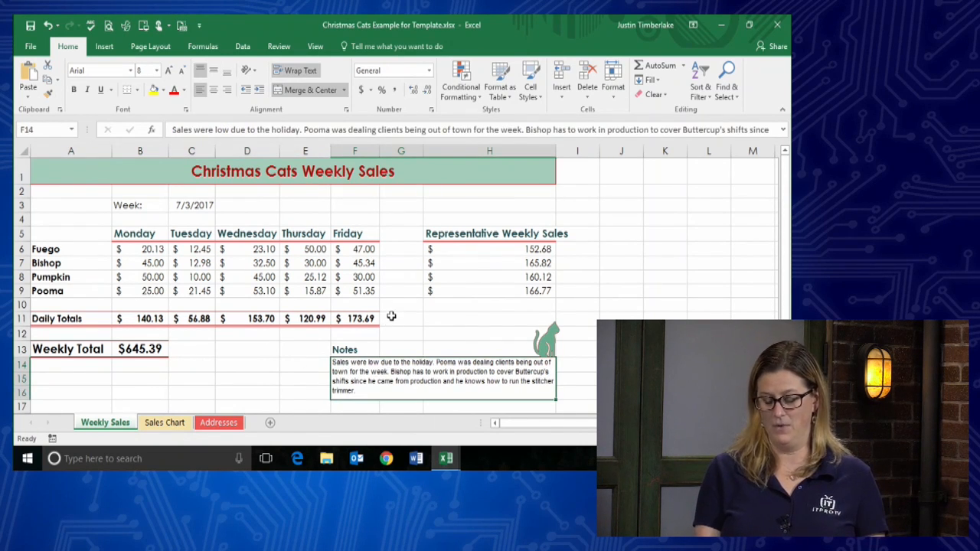
{"action": "scroll", "coordinate": [392, 316], "scroll_direction": "down", "scroll_amount": 3}
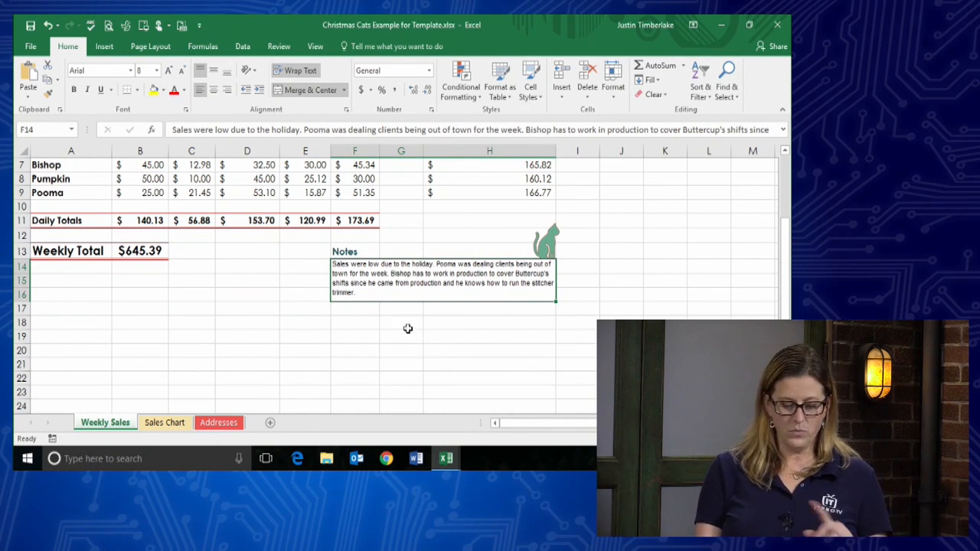
{"action": "scroll", "coordinate": [273, 280], "scroll_direction": "up", "scroll_amount": 2}
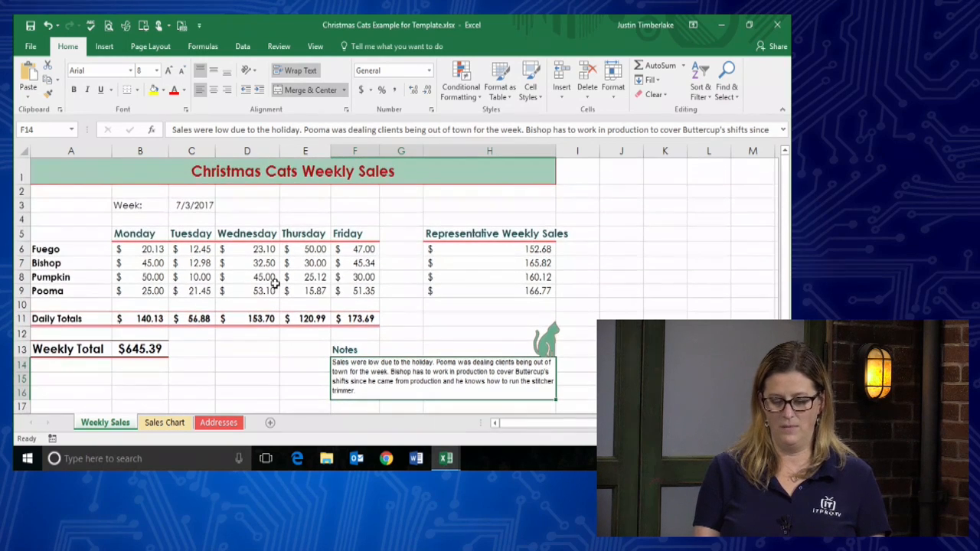
Step: Enter "fdjka;fjkdsa;" in I5 and widen column H so the full "Representative Weekly Sales" heading fits
{"action": "left_click", "coordinate": [456, 234]}
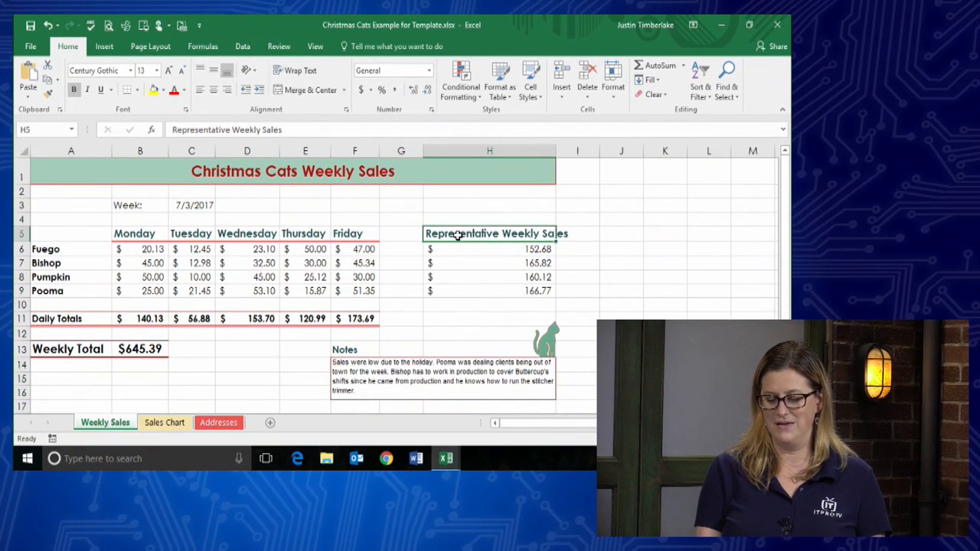
{"action": "left_click", "coordinate": [581, 237]}
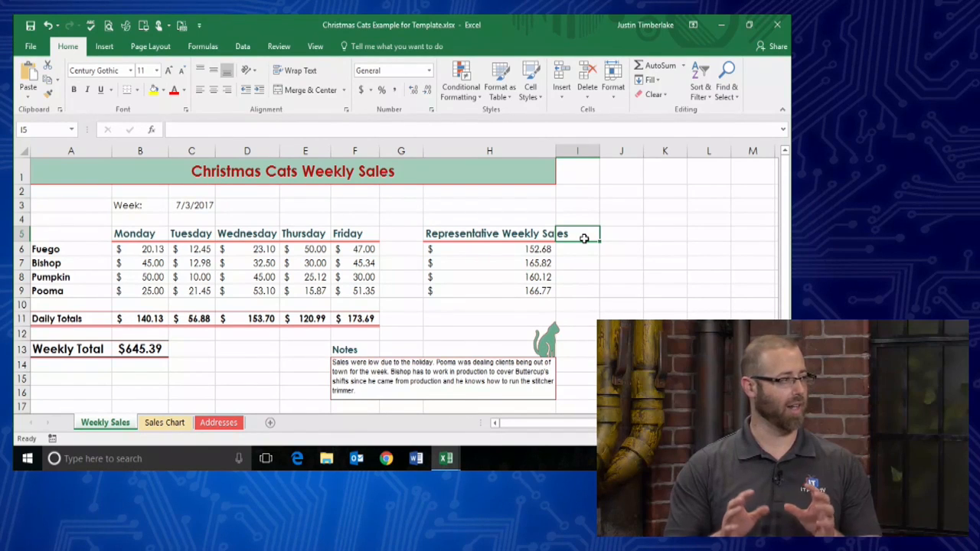
{"action": "type", "text": "fdjka;fjkdsa;"}
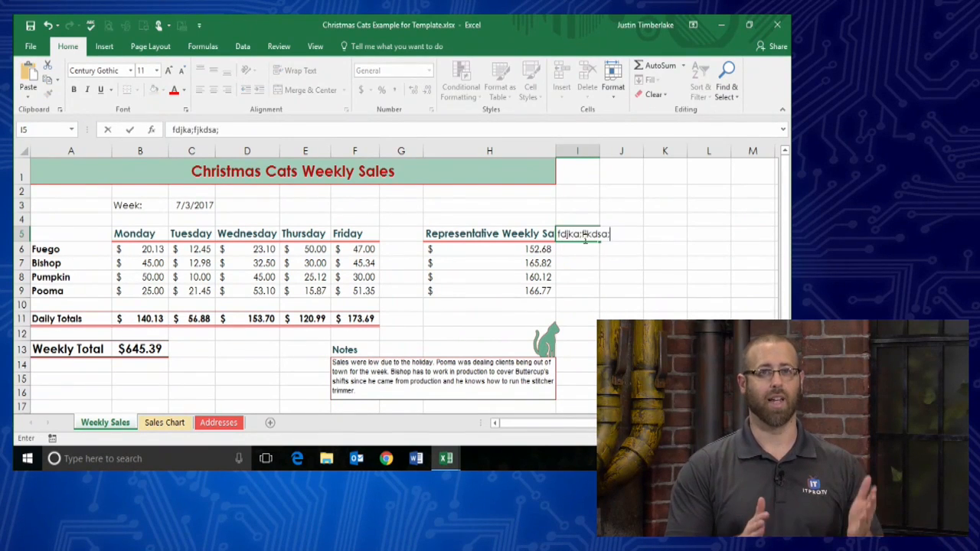
{"action": "key", "text": "Return"}
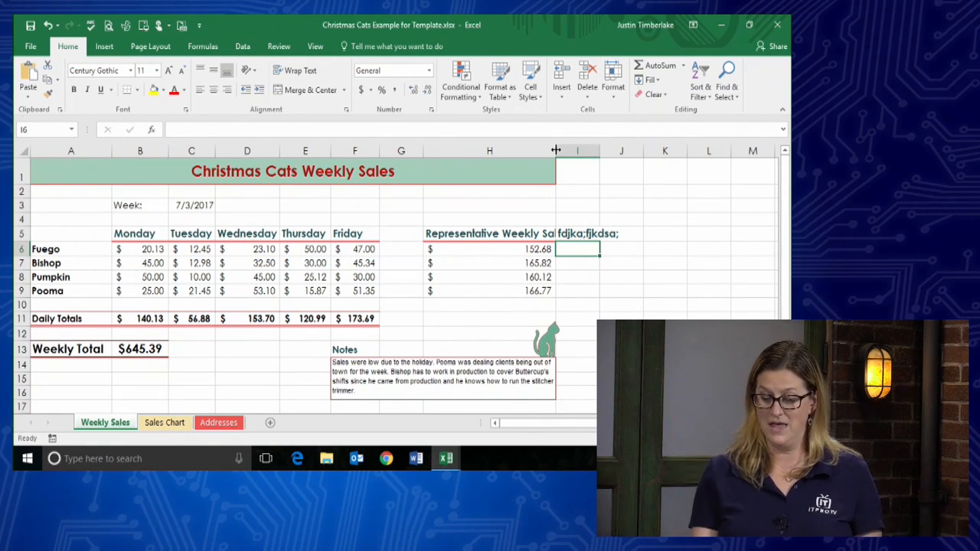
{"action": "left_click_drag", "start_coordinate": [556, 150], "coordinate": [584, 153]}
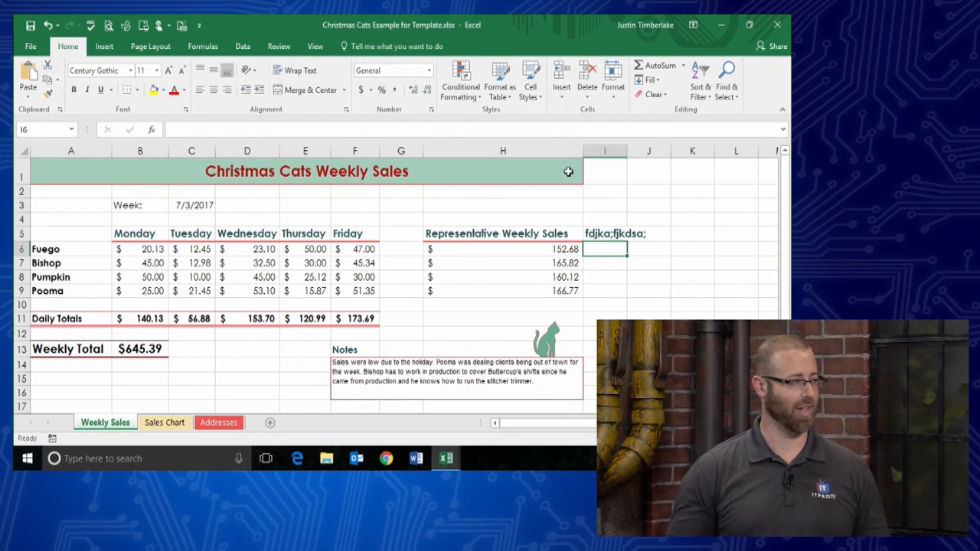
Step: Switch back to the Book1 workbook and inspect the contents of cells A1 and C1
{"action": "left_click", "coordinate": [447, 458]}
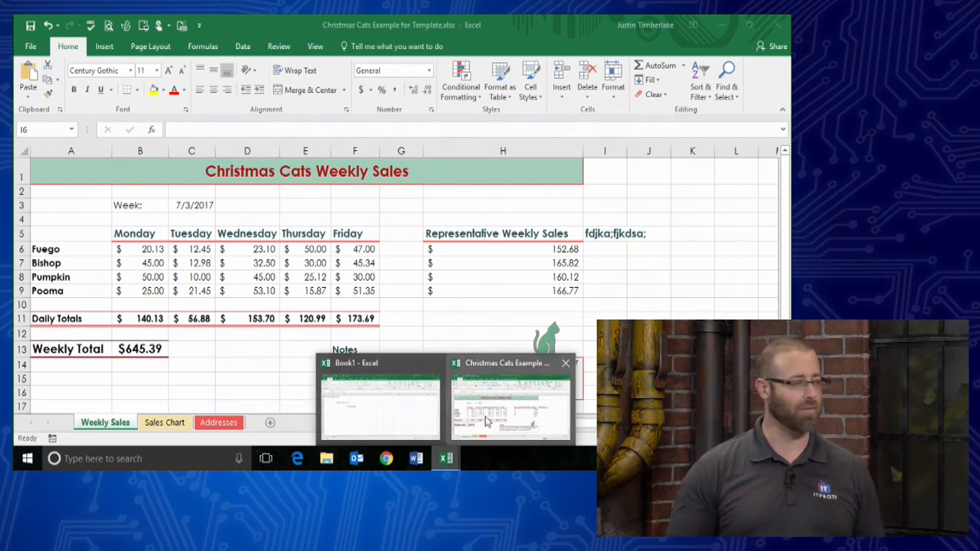
{"action": "left_click", "coordinate": [406, 406]}
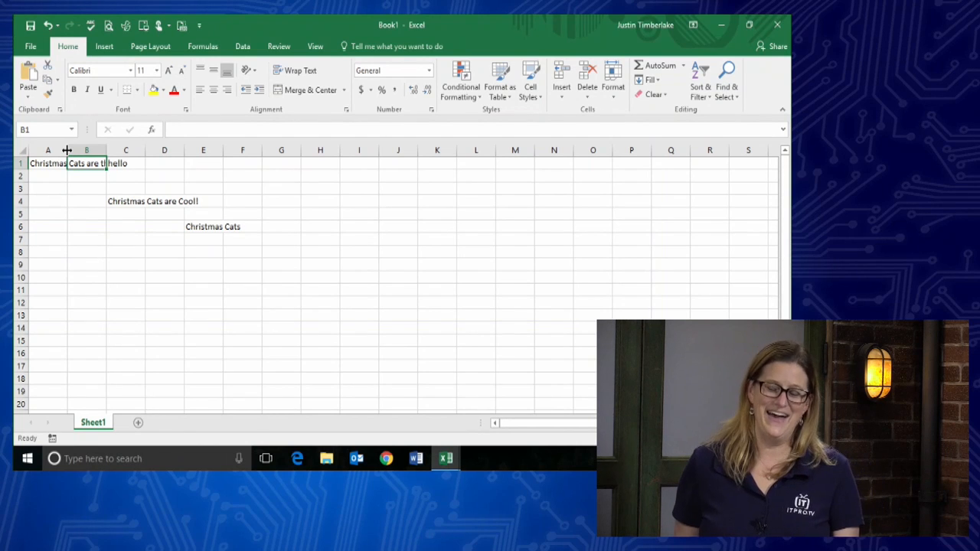
{"action": "left_click", "coordinate": [66, 204]}
{"action": "left_click", "coordinate": [47, 164]}
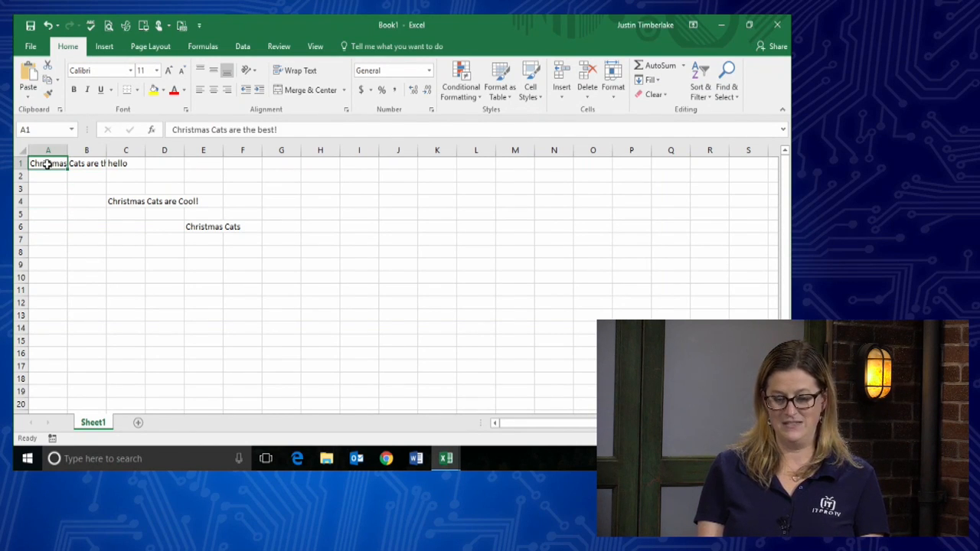
{"action": "left_click", "coordinate": [131, 163]}
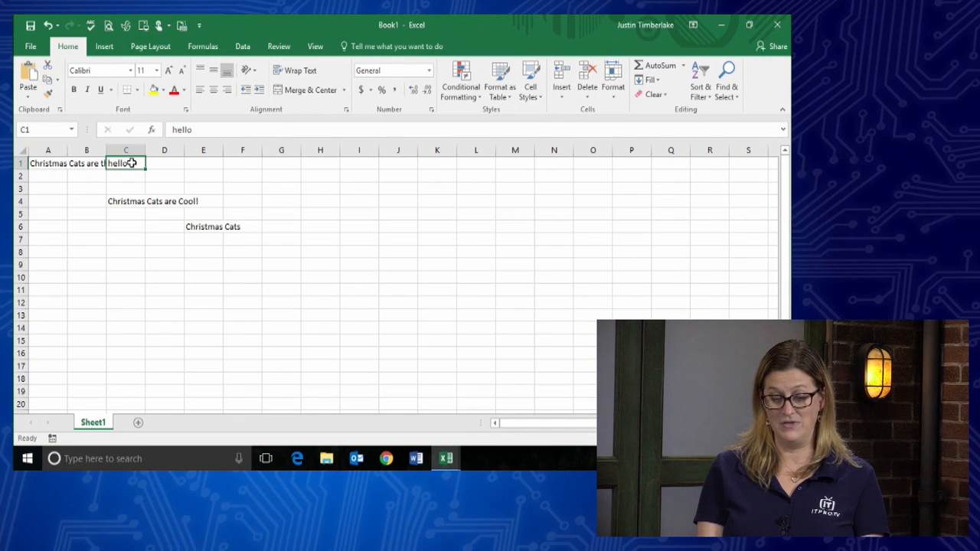
{"action": "left_click", "coordinate": [59, 161]}
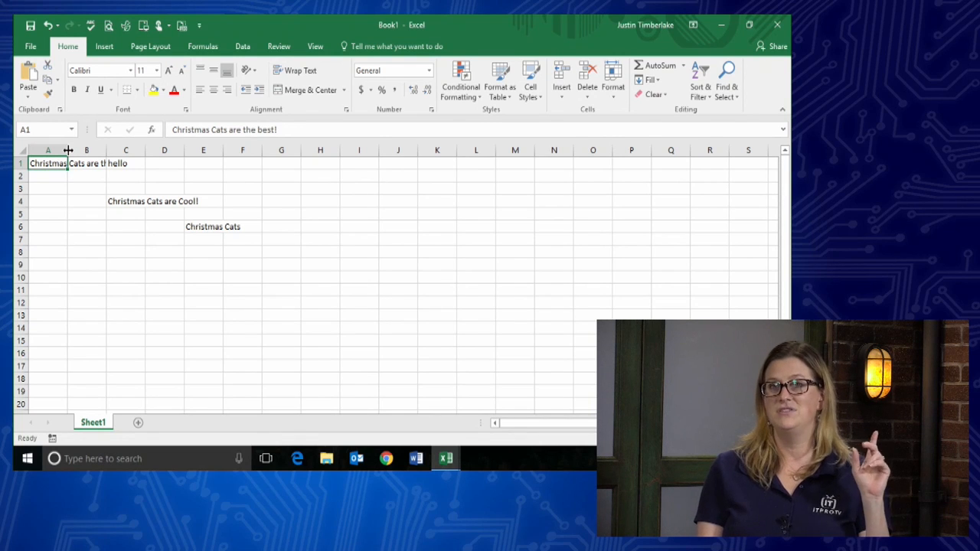
Step: Auto-fit column A to its longest entry and enter "boy" in A3
{"action": "double_click", "coordinate": [68, 150]}
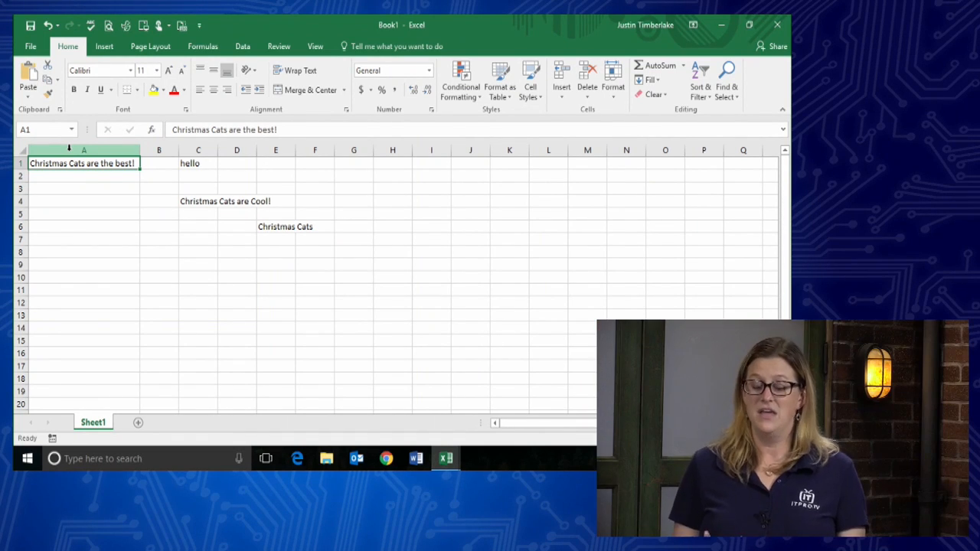
{"action": "left_click", "coordinate": [63, 189]}
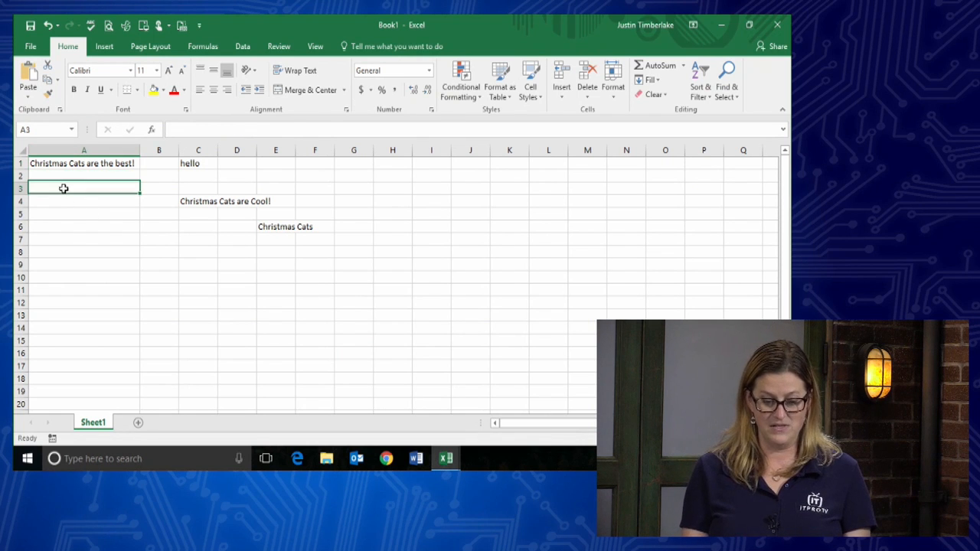
{"action": "type", "text": "boy"}
{"action": "key", "text": "Return"}
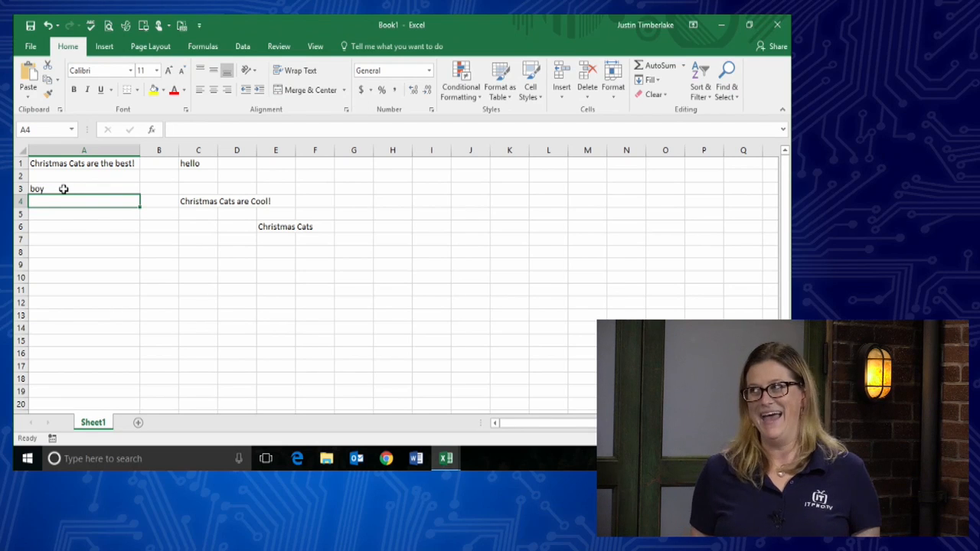
Step: Narrow column A manually, widen it again, and auto-fit it to its longest entry
{"action": "left_click_drag", "start_coordinate": [140, 151], "coordinate": [97, 154]}
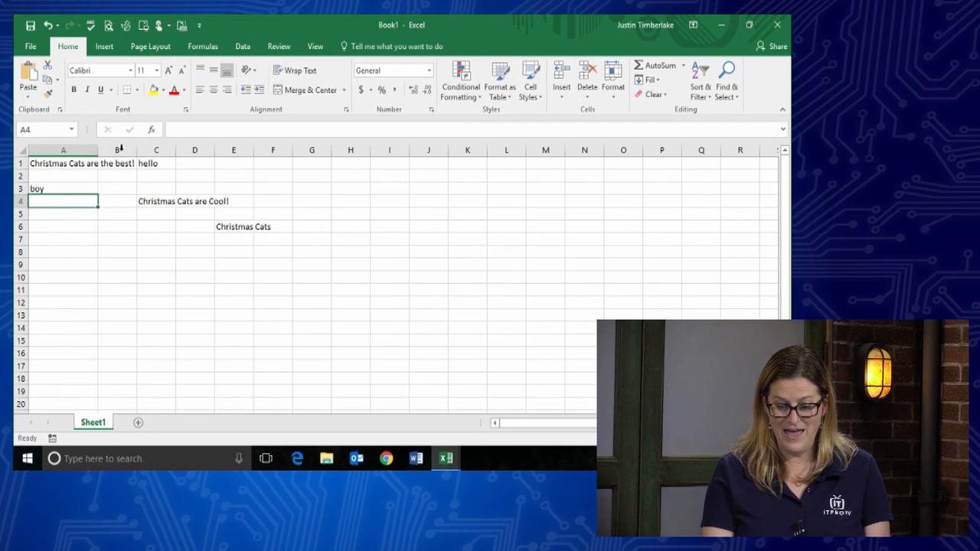
{"action": "left_click_drag", "start_coordinate": [98, 151], "coordinate": [137, 151]}
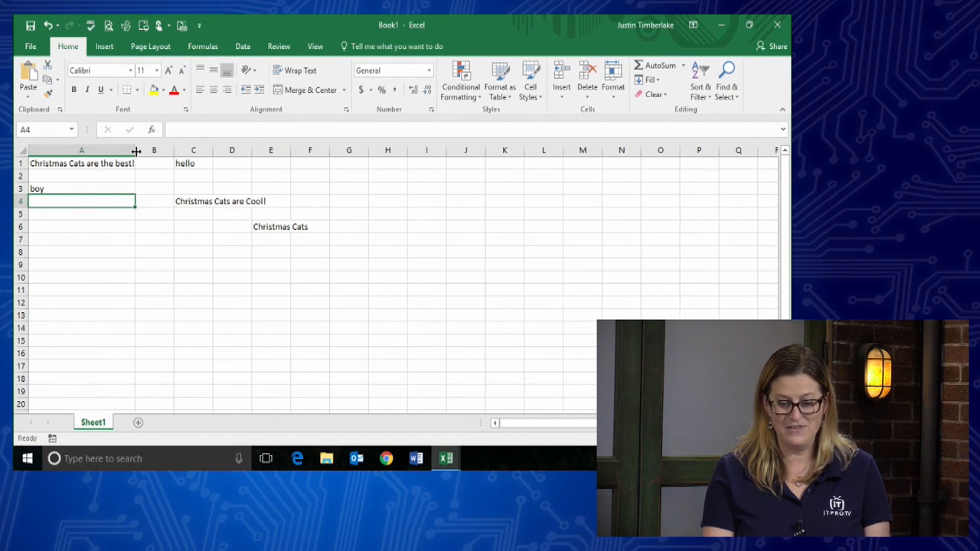
{"action": "double_click", "coordinate": [137, 151]}
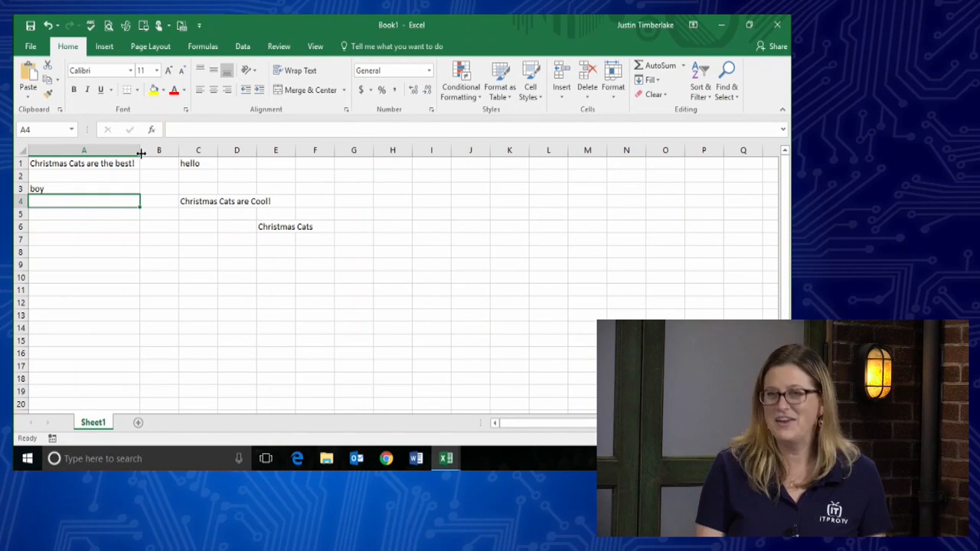
Step: Wrap the text in A1 within a narrower column A and a taller row 1
{"action": "left_click_drag", "start_coordinate": [141, 153], "coordinate": [90, 153]}
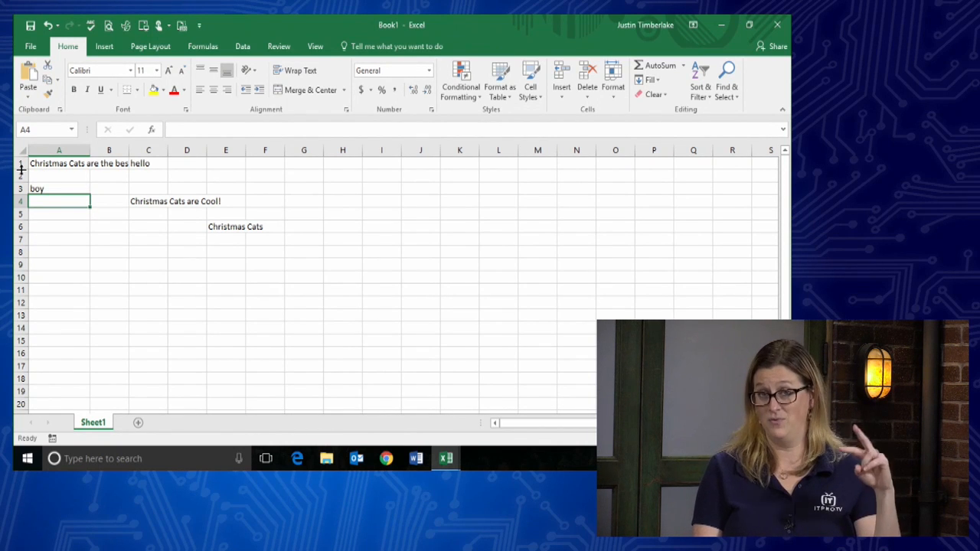
{"action": "left_click_drag", "start_coordinate": [22, 169], "coordinate": [21, 188]}
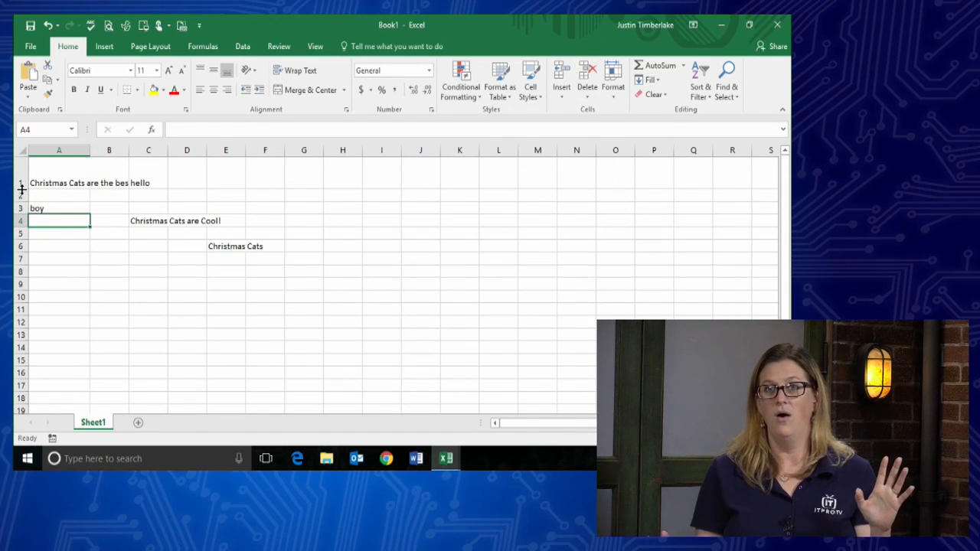
{"action": "left_click", "coordinate": [67, 173]}
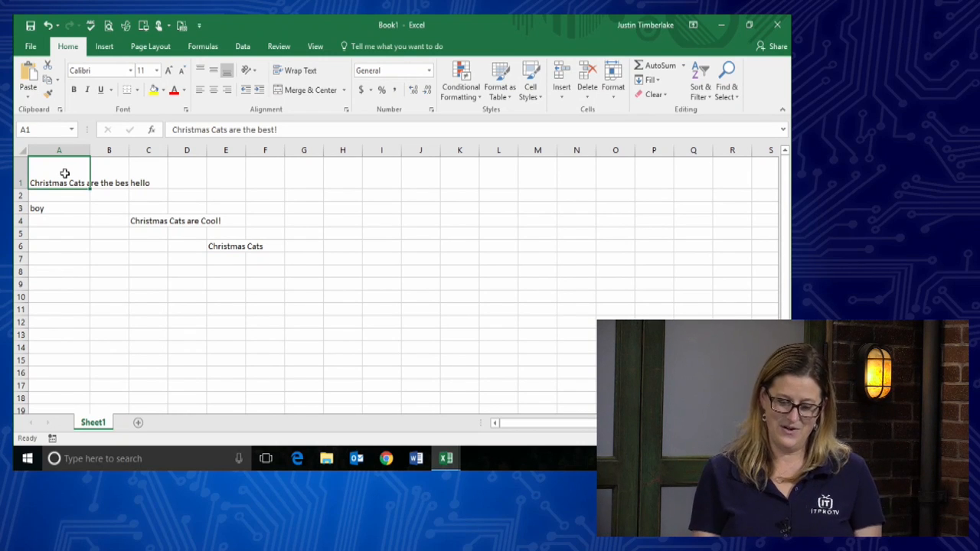
{"action": "left_click", "coordinate": [301, 72]}
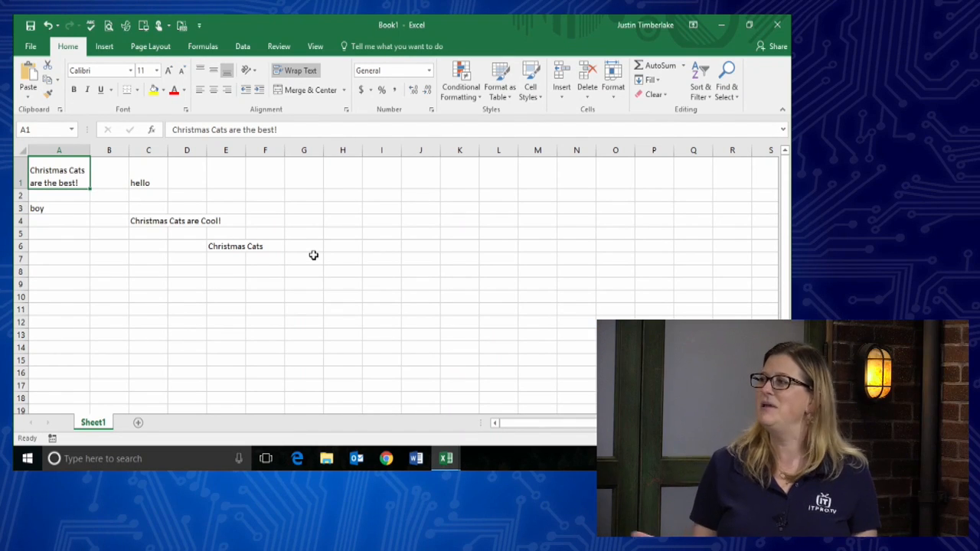
{"action": "left_click", "coordinate": [177, 349]}
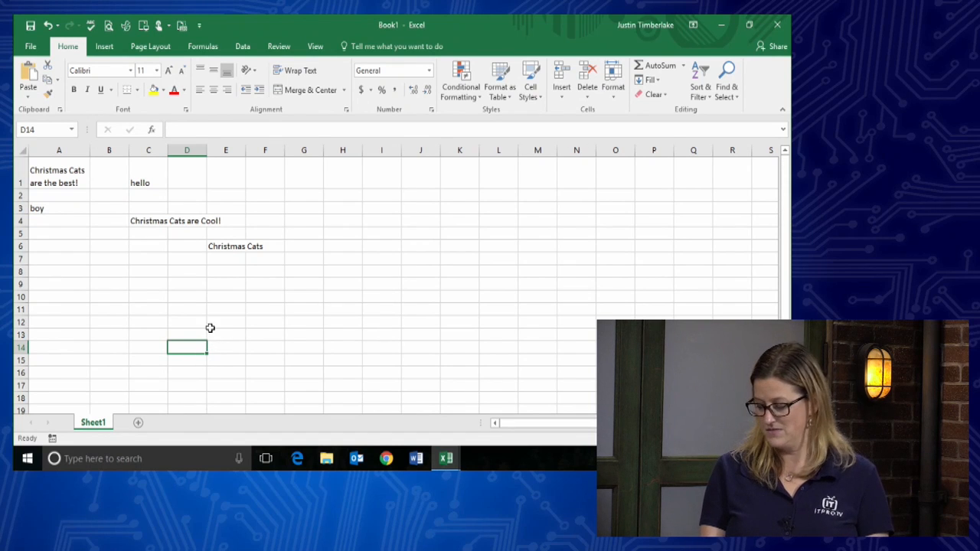
Step: Switch to the "Christmas Cats Example for Template.xlsx" workbook and copy the daily sales table in A5:F11
{"action": "left_click", "coordinate": [446, 458]}
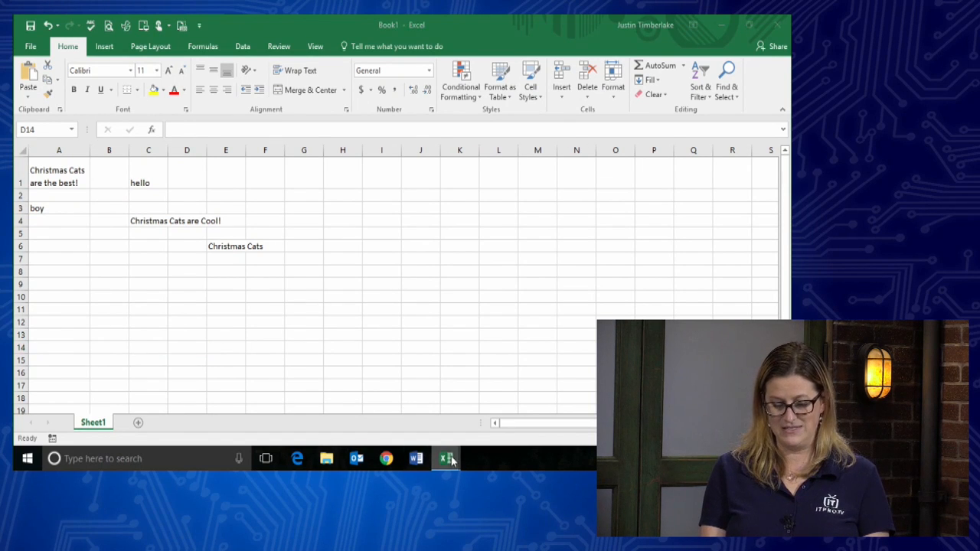
{"action": "left_click", "coordinate": [517, 413]}
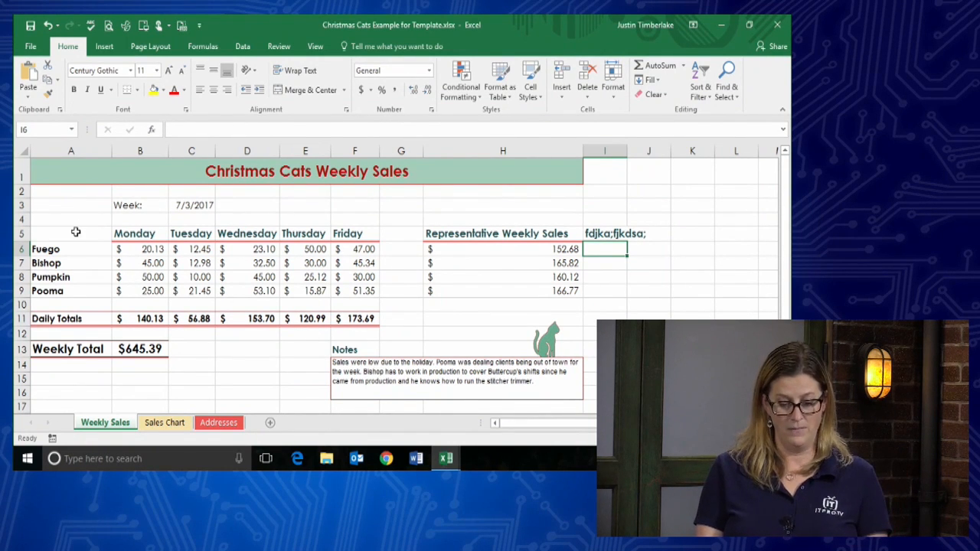
{"action": "left_click_drag", "start_coordinate": [73, 233], "coordinate": [355, 330]}
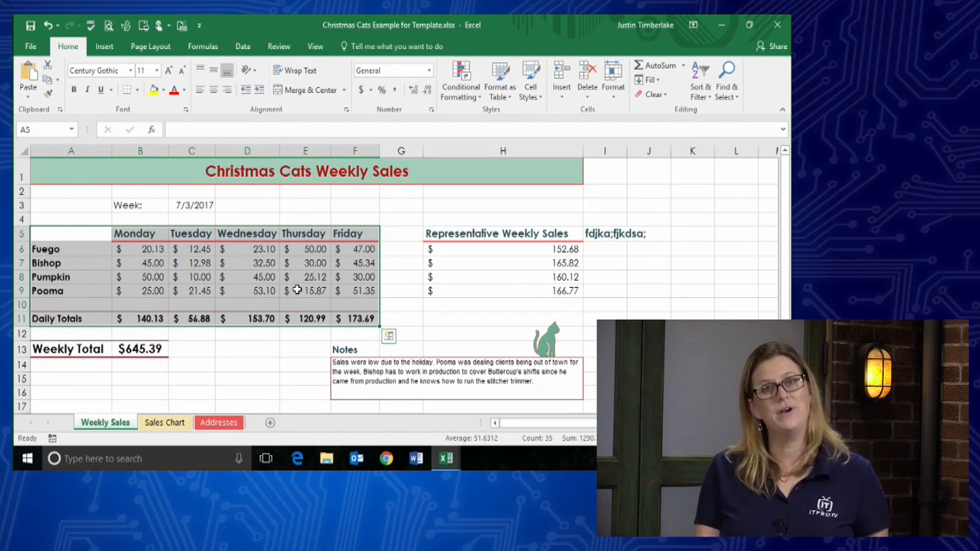
{"action": "key", "text": "ctrl+c"}
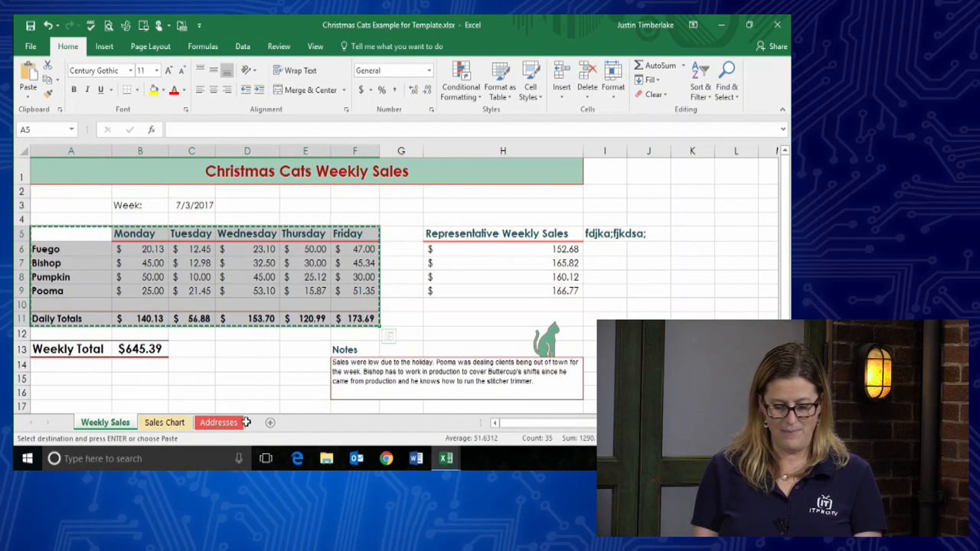
Step: Return to the Book1 workbook and paste the copied sales table at H3
{"action": "left_click", "coordinate": [447, 458]}
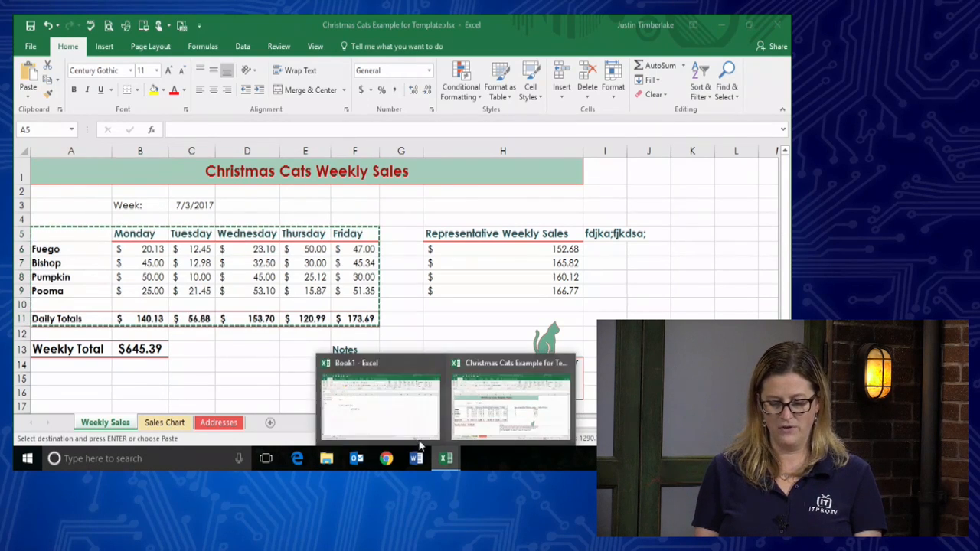
{"action": "left_click", "coordinate": [386, 413]}
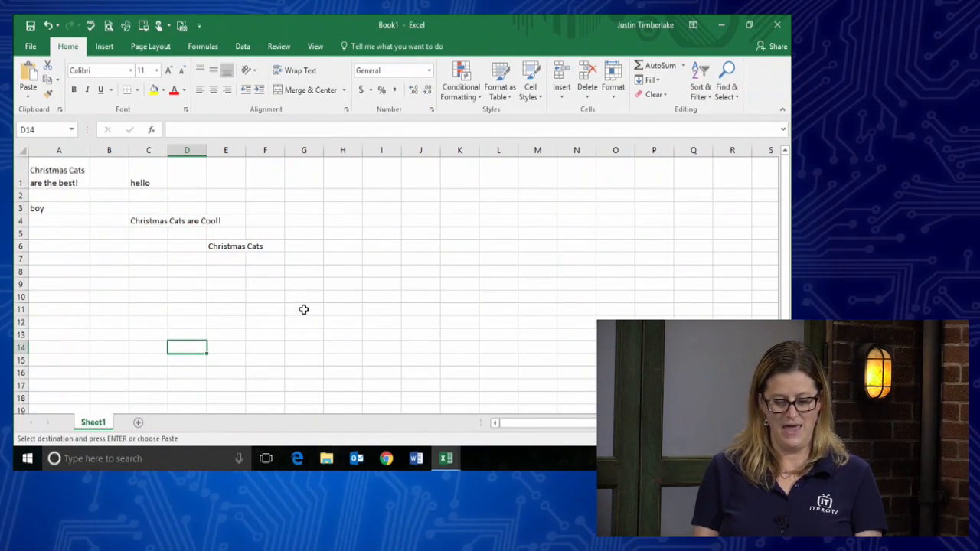
{"action": "left_click", "coordinate": [340, 209]}
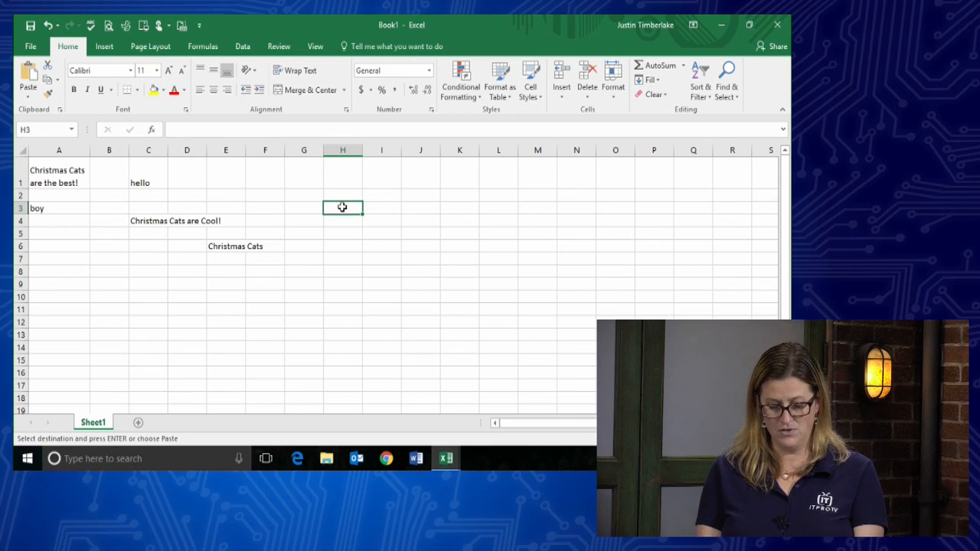
{"action": "key", "text": "ctrl+v"}
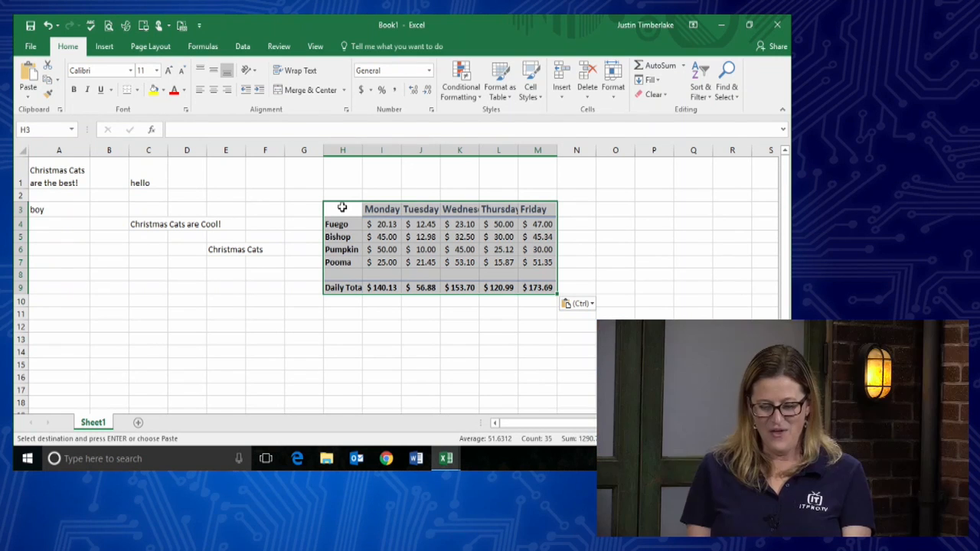
Step: Compare the pasted table with its original by switching to the Christmas Cats workbook and back to Book1
{"action": "key", "text": "super+Tab"}
{"action": "key", "text": "super+Tab"}
{"action": "key", "text": "super+Tab"}
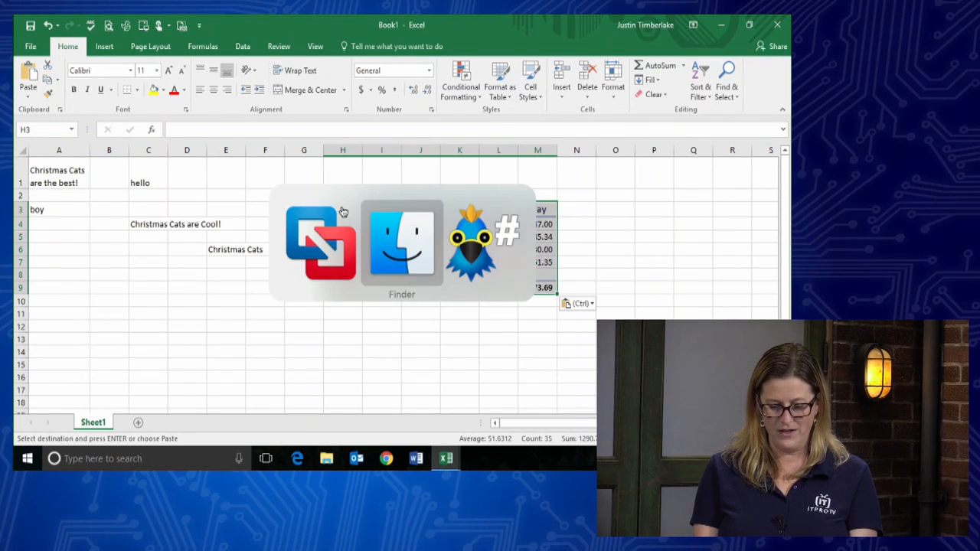
{"action": "key", "text": "ctrl"}
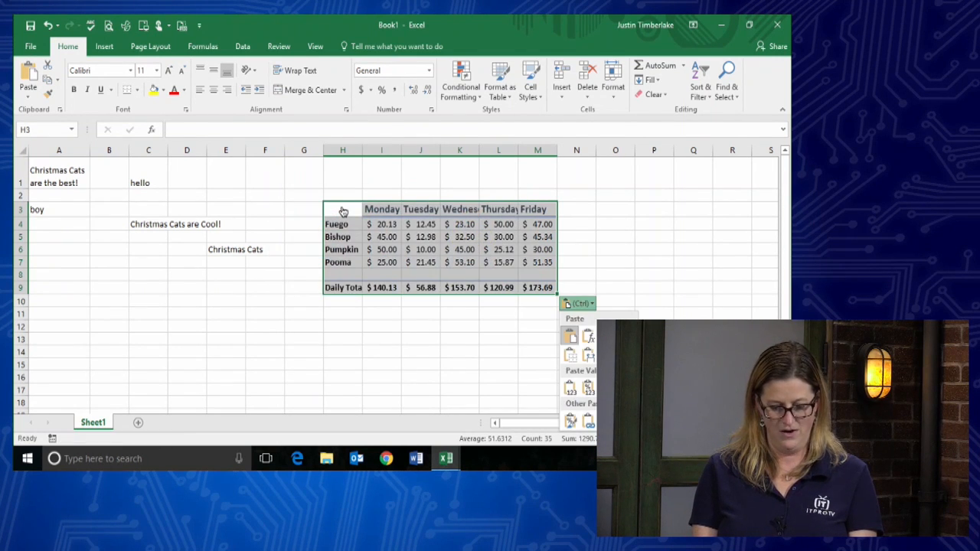
{"action": "key", "text": "alt+Tab"}
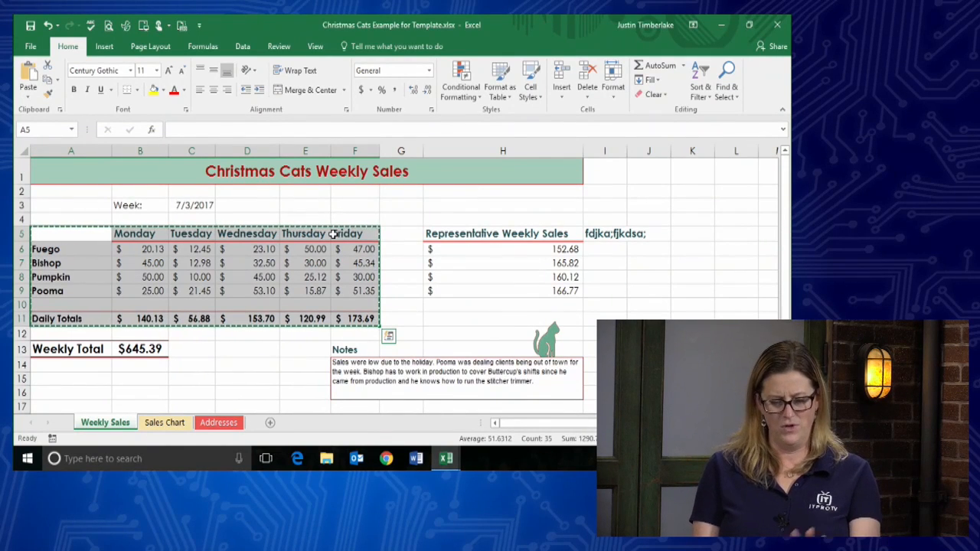
{"action": "key", "text": "alt+Tab"}
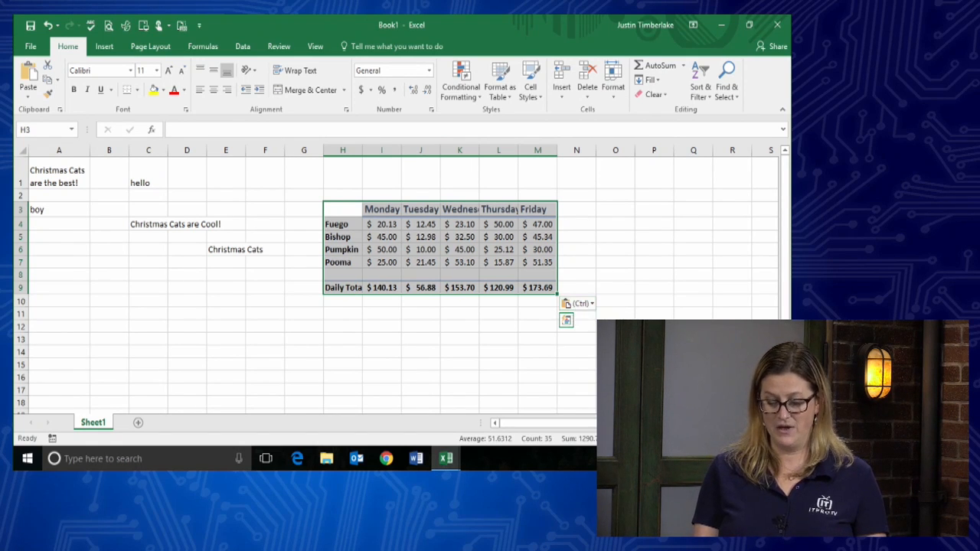
Step: Apply Keep Source Formatting to the pasted sales table and widen columns H and I to fit their entries
{"action": "left_click_drag", "start_coordinate": [636, 423], "coordinate": [650, 422]}
{"action": "scroll", "coordinate": [400, 285], "scroll_direction": "down", "scroll_amount": 2}
{"action": "scroll", "coordinate": [618, 281], "scroll_direction": "down", "scroll_amount": 1}
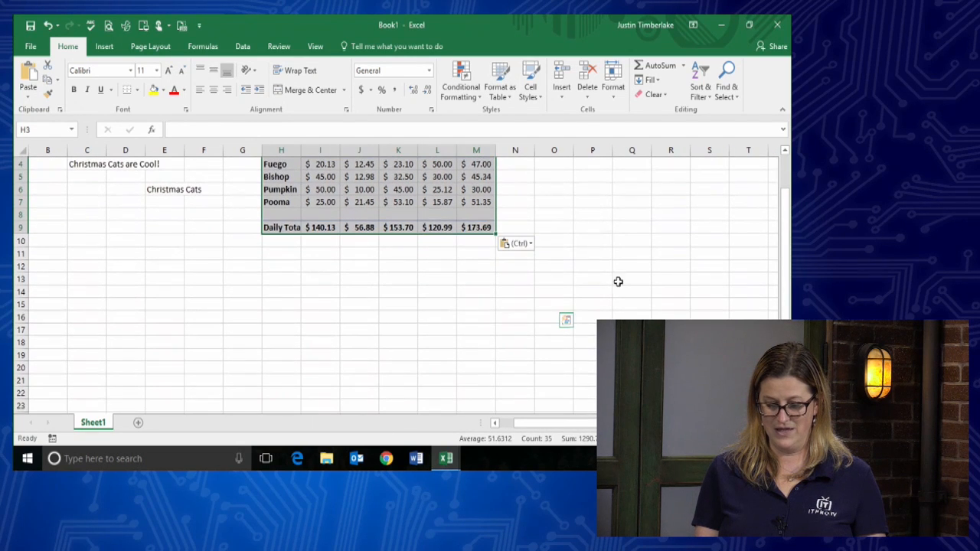
{"action": "left_click", "coordinate": [520, 245]}
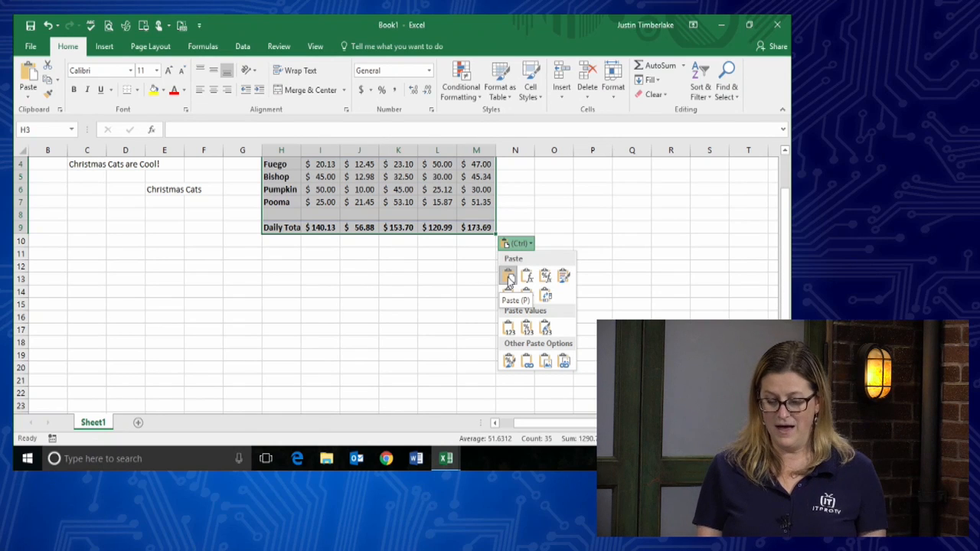
{"action": "left_click", "coordinate": [563, 277]}
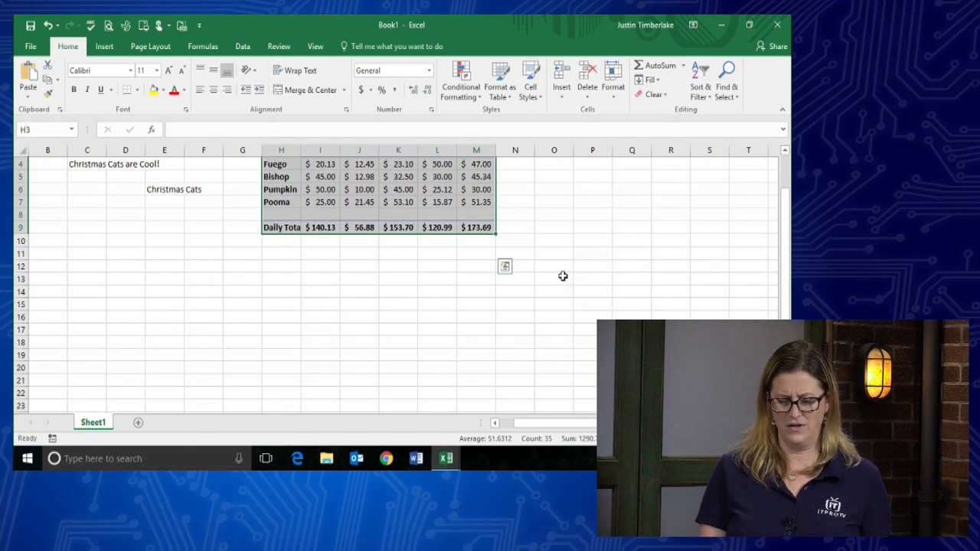
{"action": "scroll", "coordinate": [557, 276], "scroll_direction": "up", "scroll_amount": 1}
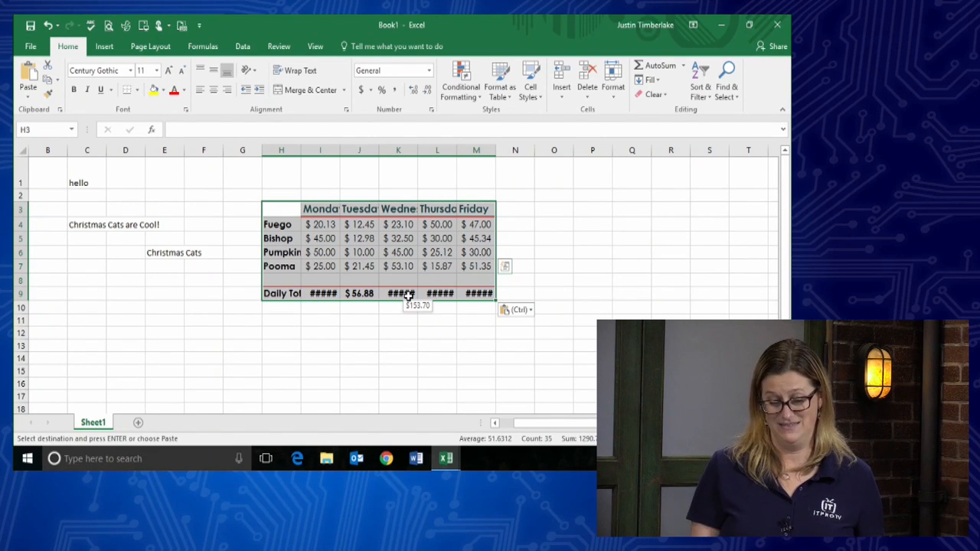
{"action": "left_click_drag", "start_coordinate": [301, 150], "coordinate": [368, 151]}
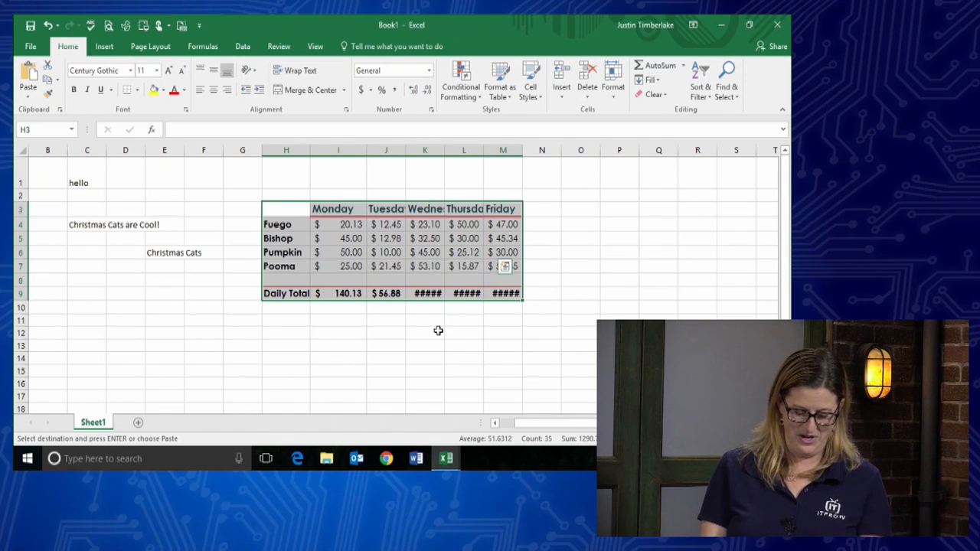
Step: Undo the column widening and the table paste, and paste the sales table again at H3
{"action": "key", "text": "ctrl+z"}
{"action": "key", "text": "ctrl+z"}
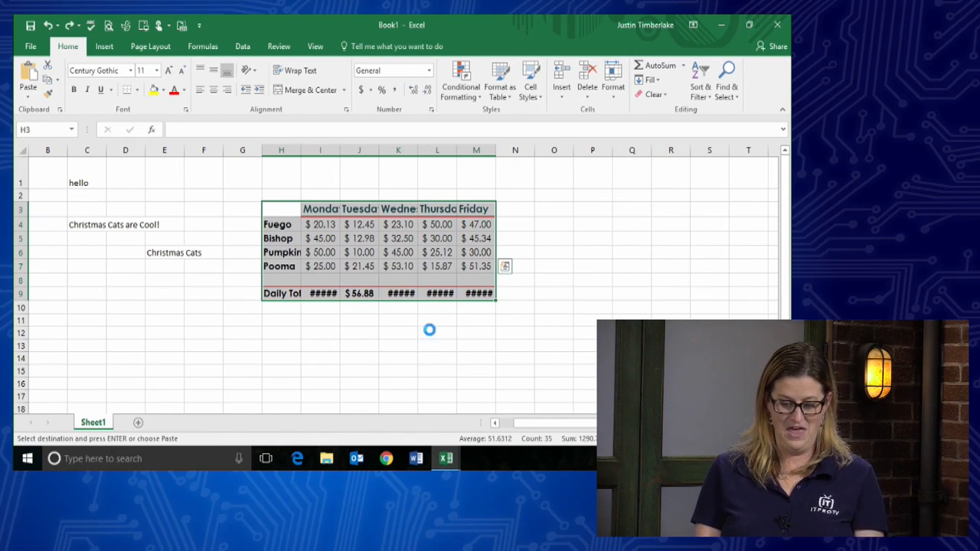
{"action": "key", "text": "ctrl+z"}
{"action": "left_click", "coordinate": [290, 209]}
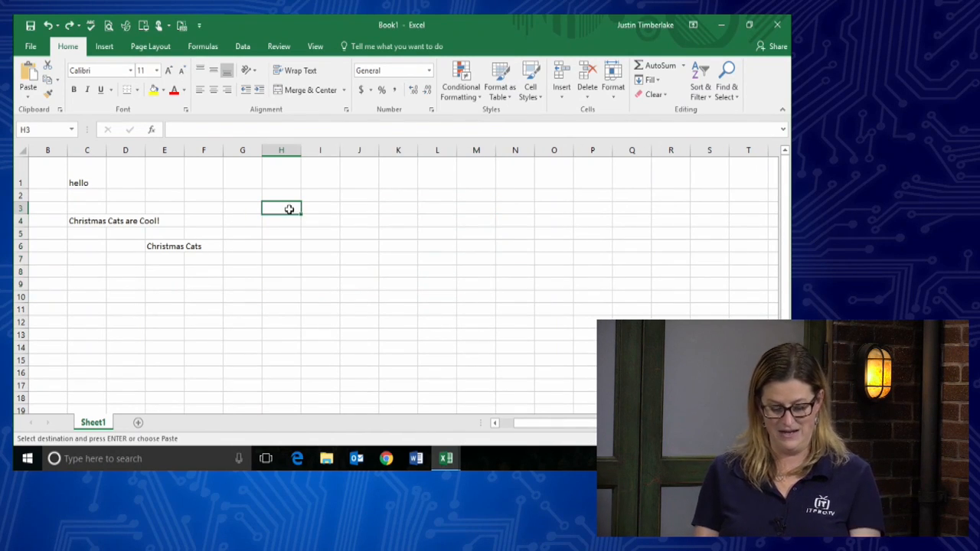
{"action": "key", "text": "ctrl+v"}
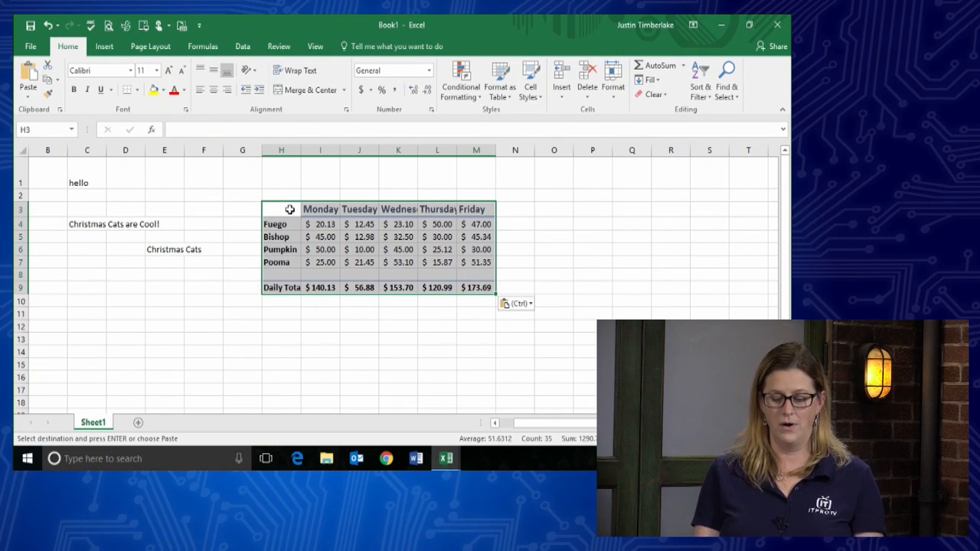
Step: Check cell contents in the table's Monday column, and switch the pasted table to the Formulas paste option
{"action": "left_click", "coordinate": [453, 314]}
{"action": "left_click", "coordinate": [324, 238]}
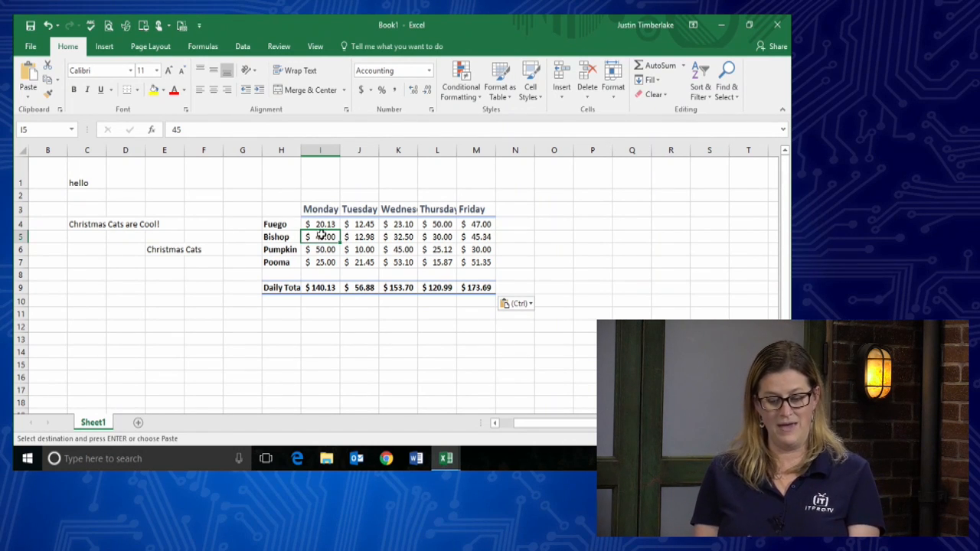
{"action": "left_click", "coordinate": [311, 287]}
{"action": "left_click", "coordinate": [287, 224]}
{"action": "left_click", "coordinate": [331, 223]}
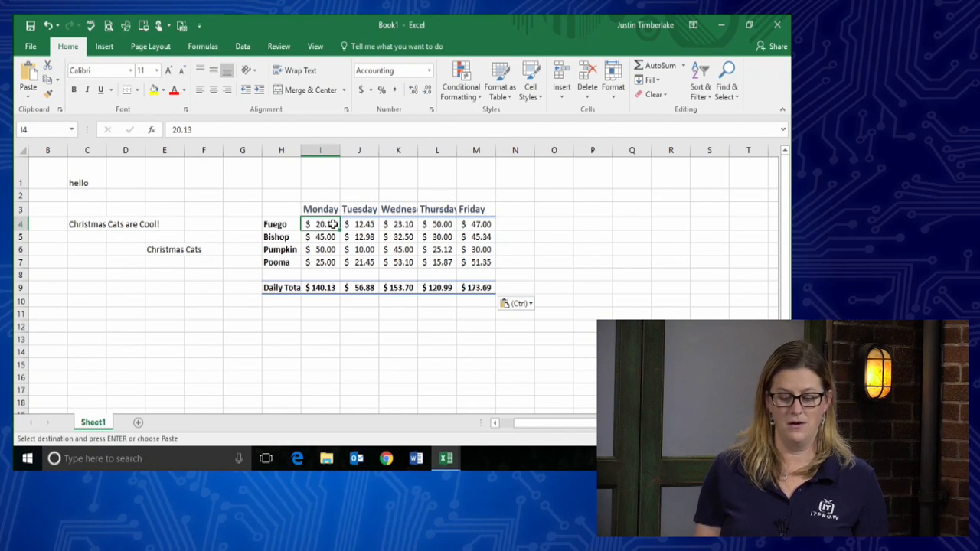
{"action": "left_click", "coordinate": [516, 305]}
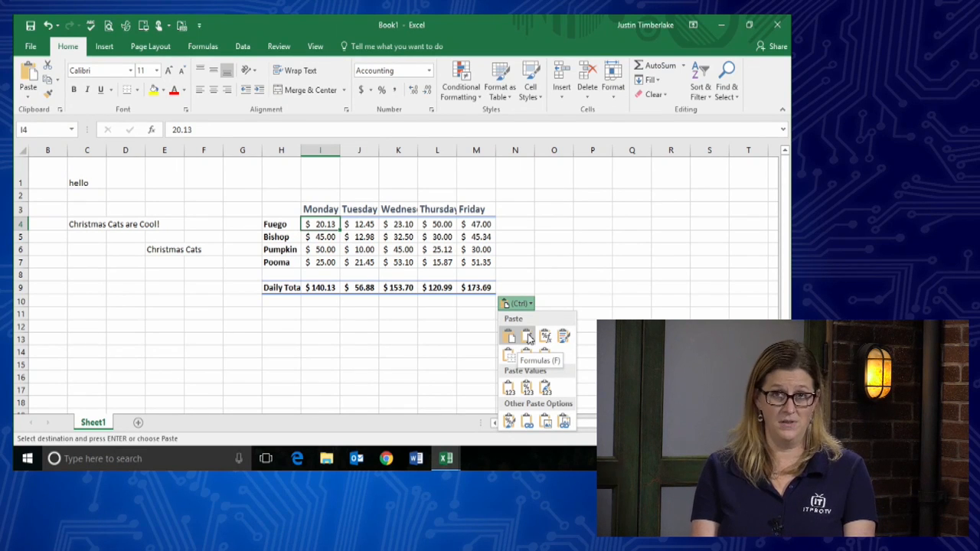
{"action": "left_click", "coordinate": [528, 337]}
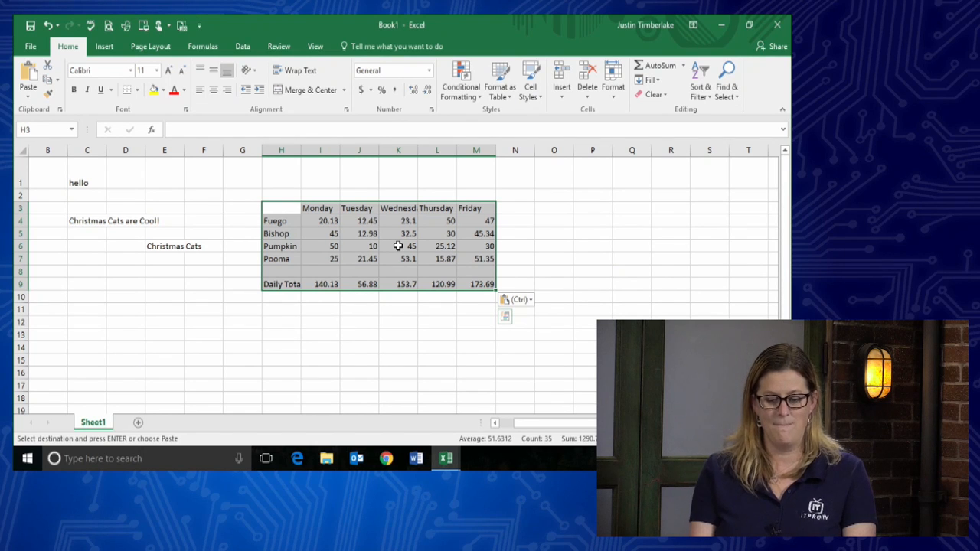
Step: Check the formula behind Monday's daily total, switch the pasted table to the Values paste option, and check Tuesday's daily total
{"action": "left_click", "coordinate": [323, 284]}
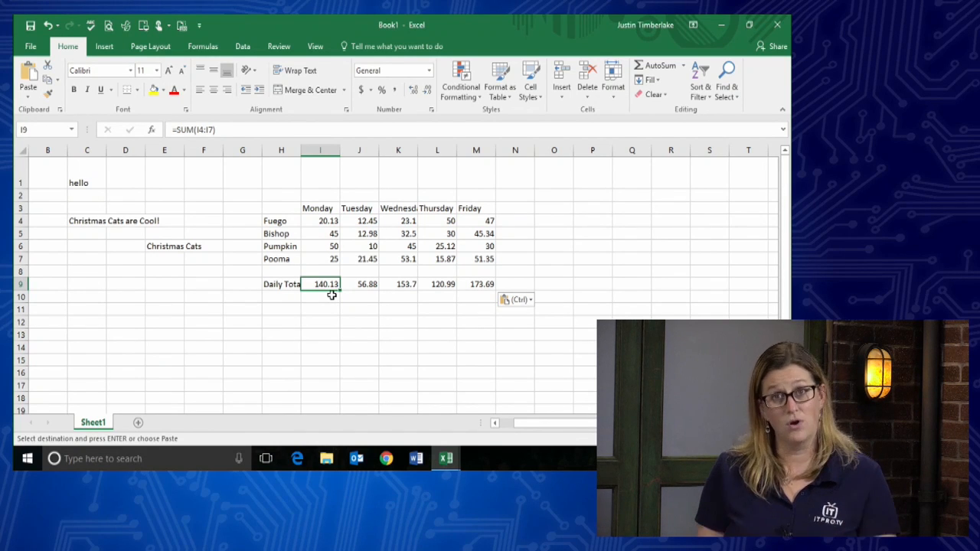
{"action": "left_click", "coordinate": [516, 299]}
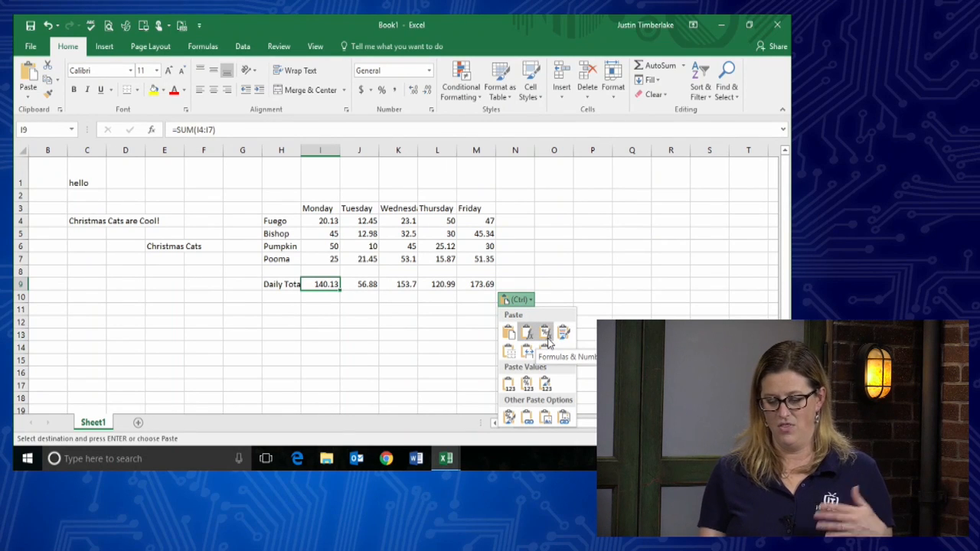
{"action": "left_click", "coordinate": [508, 387]}
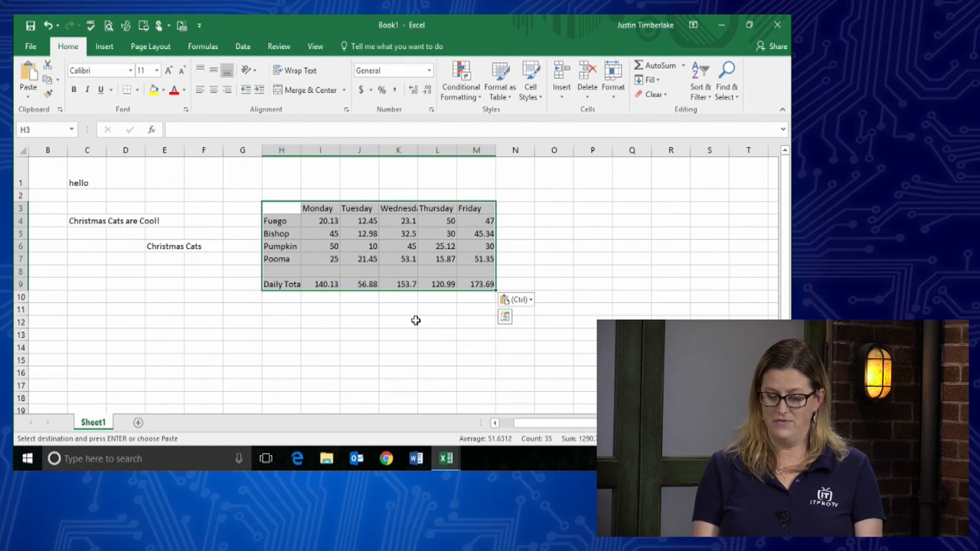
{"action": "left_click", "coordinate": [374, 285]}
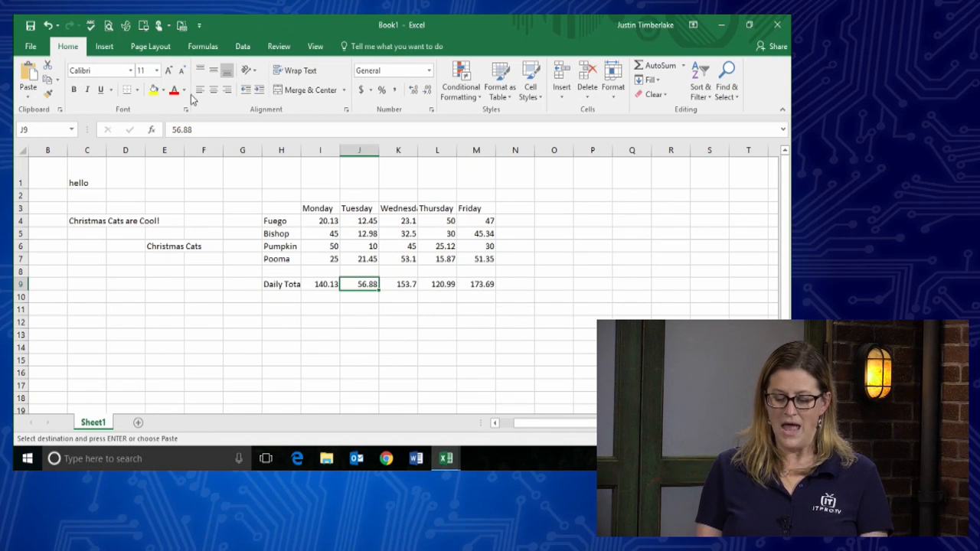
Step: Undo the values-only paste, paste the sales table again at H3, and apply the Values & Source Formatting option
{"action": "key", "text": "ctrl+z"}
{"action": "type", "text": "Monday\tTuesday\tWednes\tThursday\tFriday Fuego\t$ 20.13\t$ 12.45\t$ 23.10\t$ 50.00\t$ 47.00 Bishop\t$ 45.00\t$ 12.98\t$ 32.50\t$ 30.00\t$ 45.34 Pumpkin\t$ 50.00\t$ 10.00\t$ 45.00\t$ 25.12\t$ 30.00 Pooma\t$ 25.00\t$ 21.45\t$ 53.10\t$ 15.87\t$ 51.35 \t\t\t\t\t Daily Tota\t$140.13\t$ 56.88\t$153.70\t$120.99\t$173.69"}
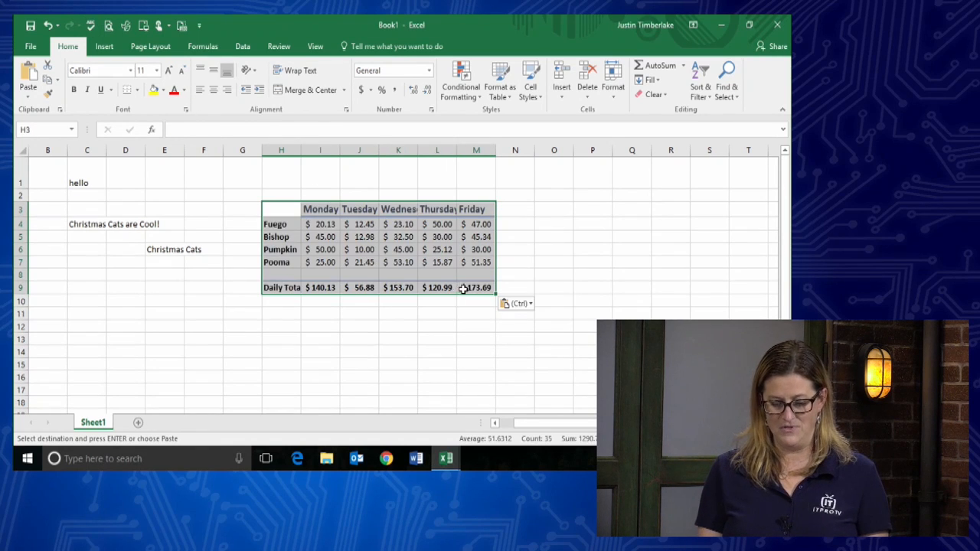
{"action": "left_click", "coordinate": [518, 308]}
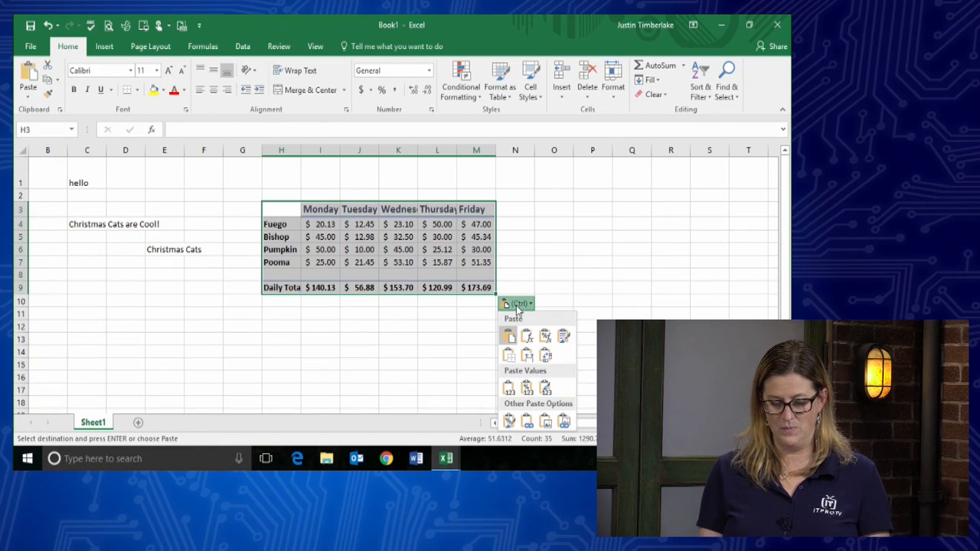
{"action": "left_click", "coordinate": [546, 389]}
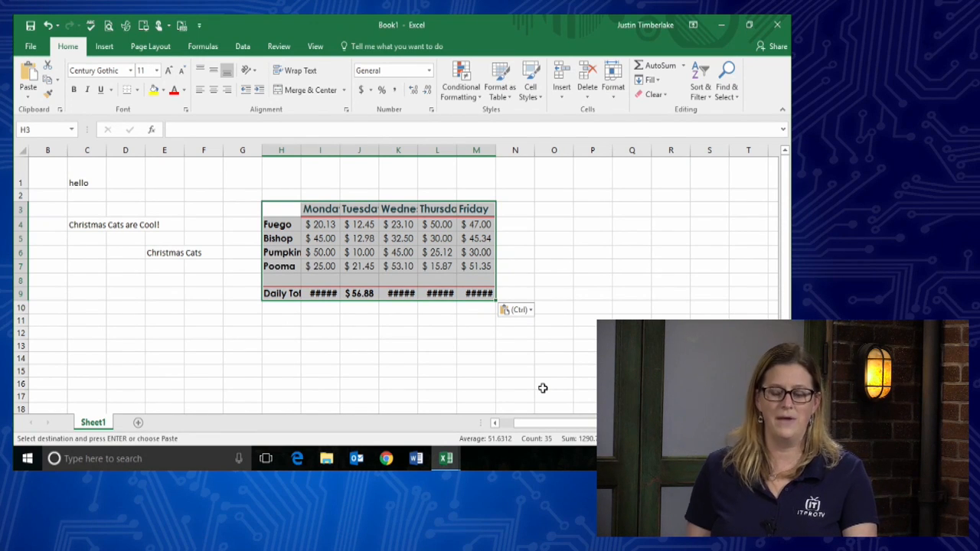
Step: Paste a second copy of the sales table at H12 and try to switch to the Christmas Cats workbook
{"action": "left_click", "coordinate": [282, 334]}
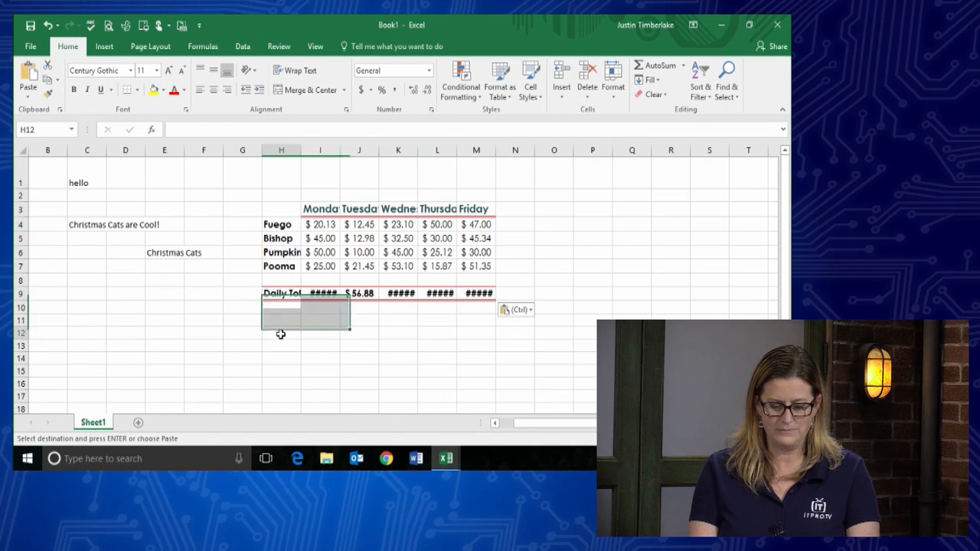
{"action": "key", "text": "ctrl+v"}
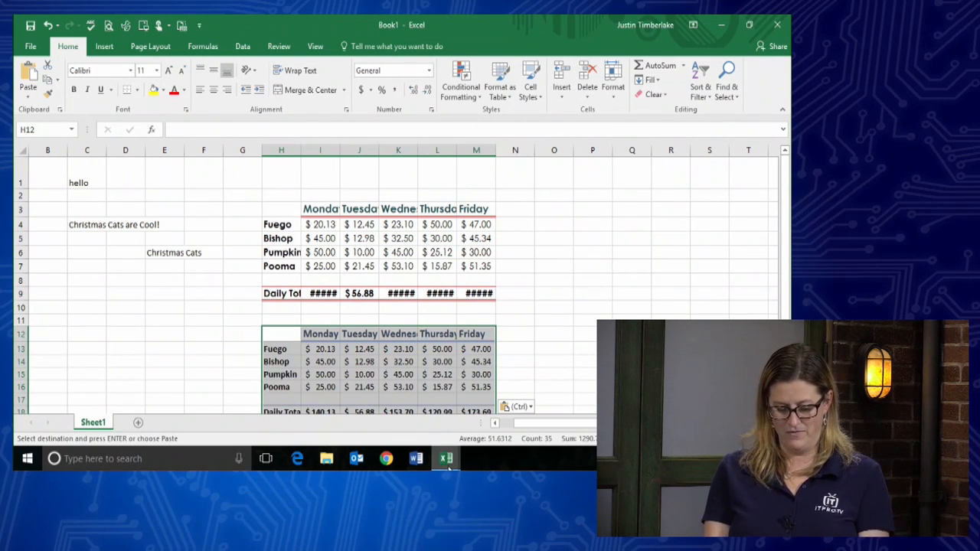
{"action": "key", "text": "super+Tab"}
{"action": "mouse_move", "coordinate": [450, 465]}
{"action": "key", "text": "super+Tab"}
{"action": "key", "text": "super+Tab"}
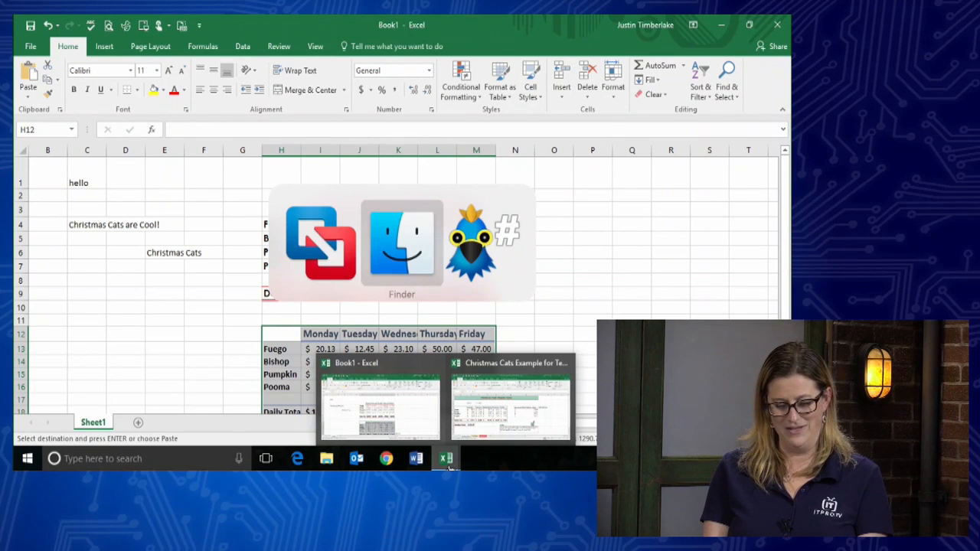
{"action": "key", "text": "super+Tab"}
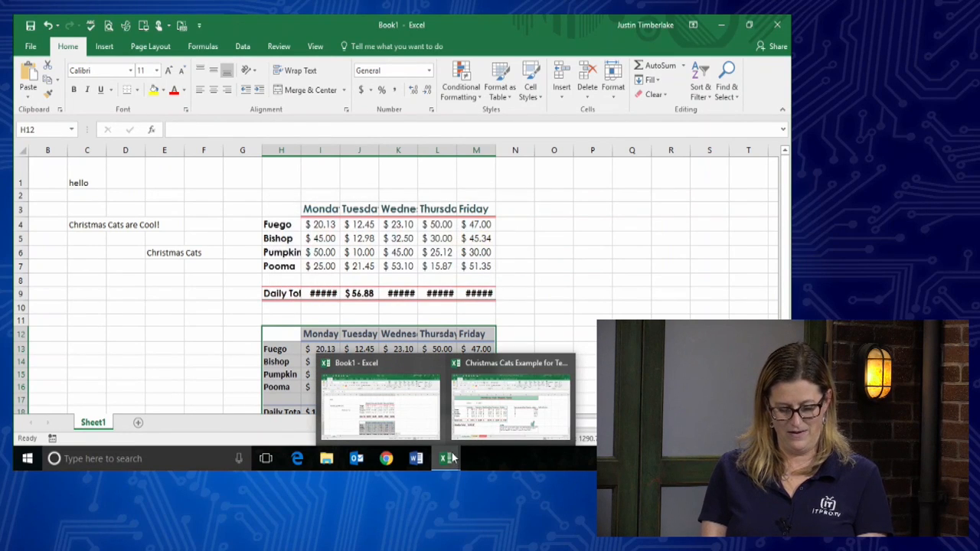
Step: Copy the sales table in the Christmas Cats workbook again and paste it at P6 in Book1
{"action": "key", "text": "alt+Tab"}
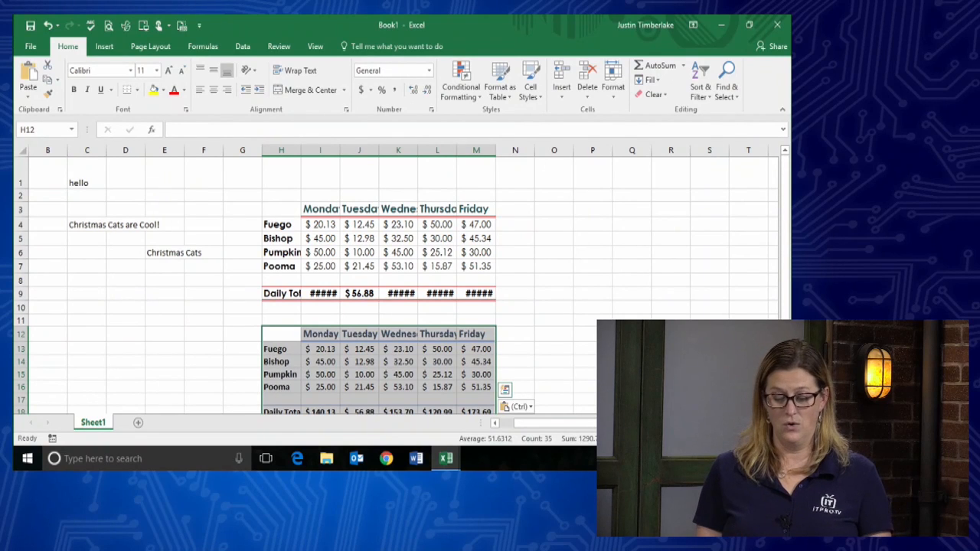
{"action": "key", "text": "ctrl+c"}
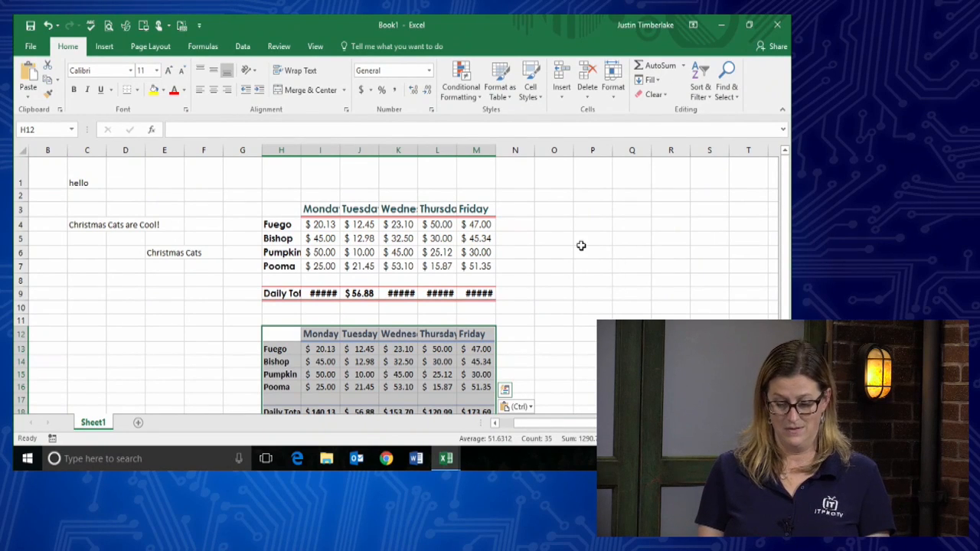
{"action": "left_click", "coordinate": [581, 252]}
{"action": "key", "text": "ctrl+v"}
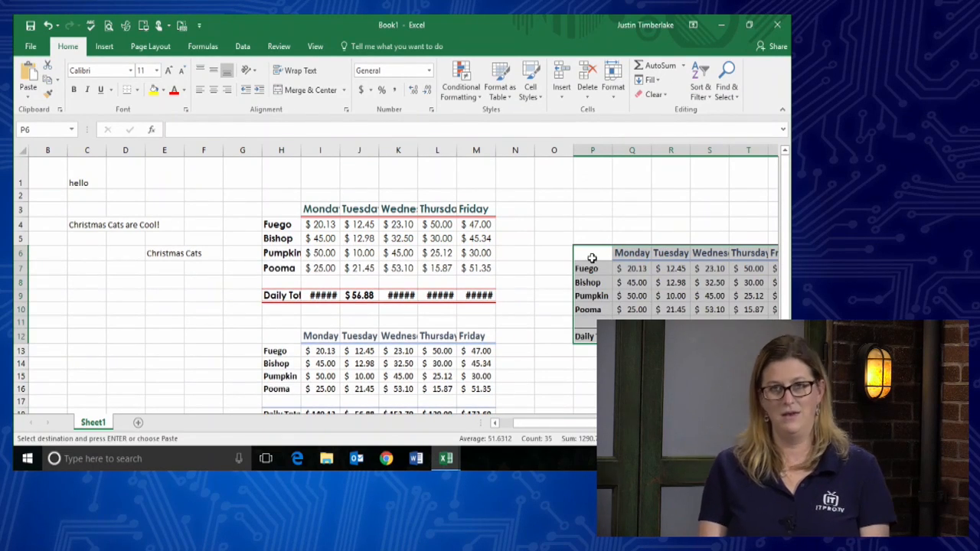
{"action": "left_click", "coordinate": [518, 294]}
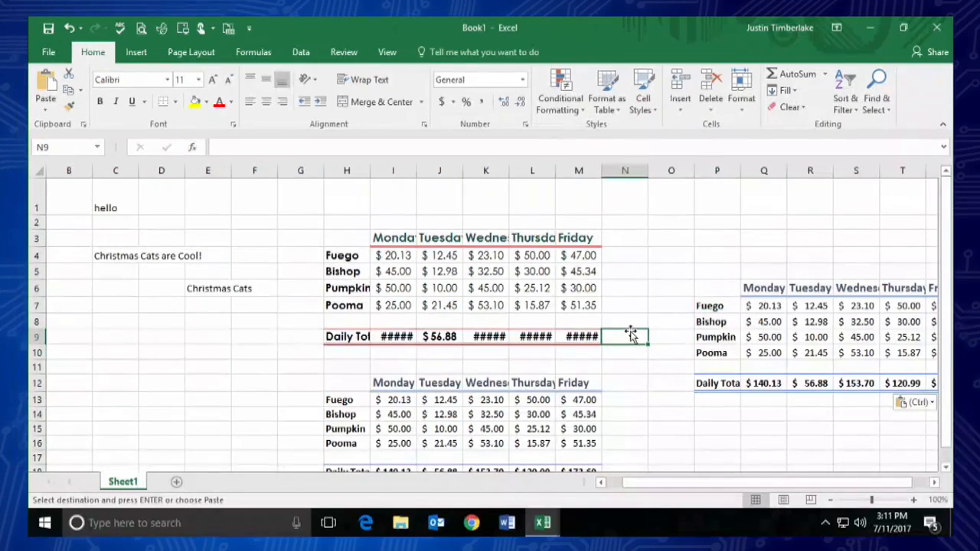
{"action": "scroll", "coordinate": [630, 335], "scroll_direction": "down", "scroll_amount": 1}
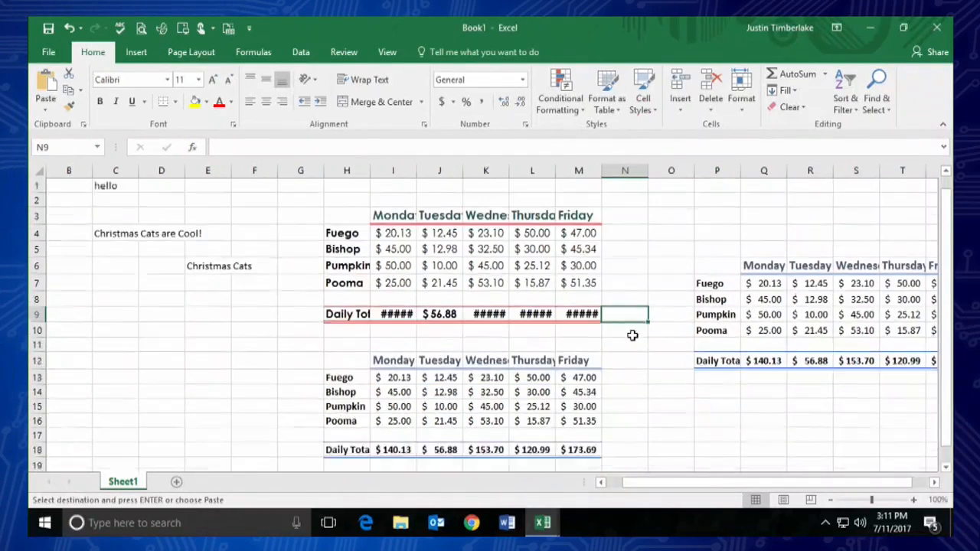
Step: Cancel the copy selection around the sales table in the Christmas Cats workbook and return to Book1
{"action": "key", "text": "alt+Tab"}
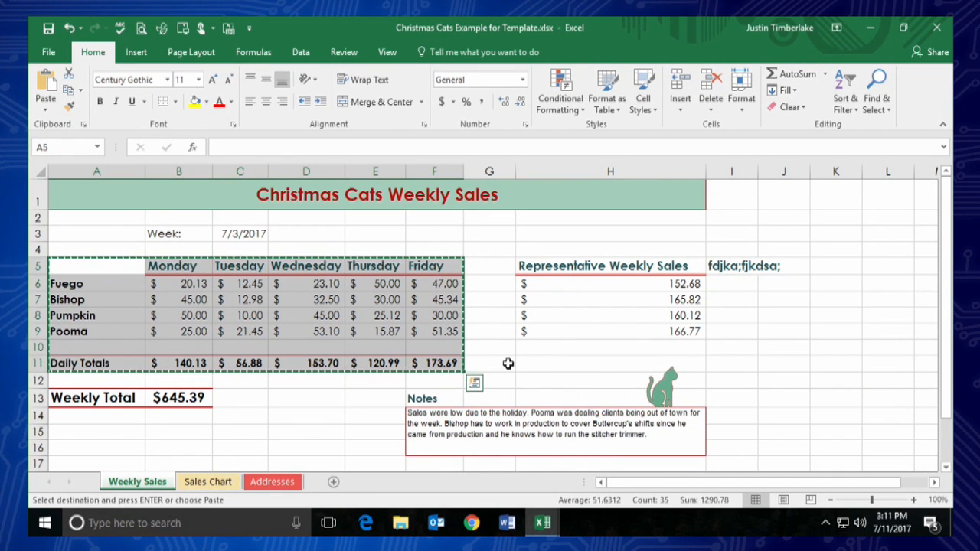
{"action": "key", "text": "Escape"}
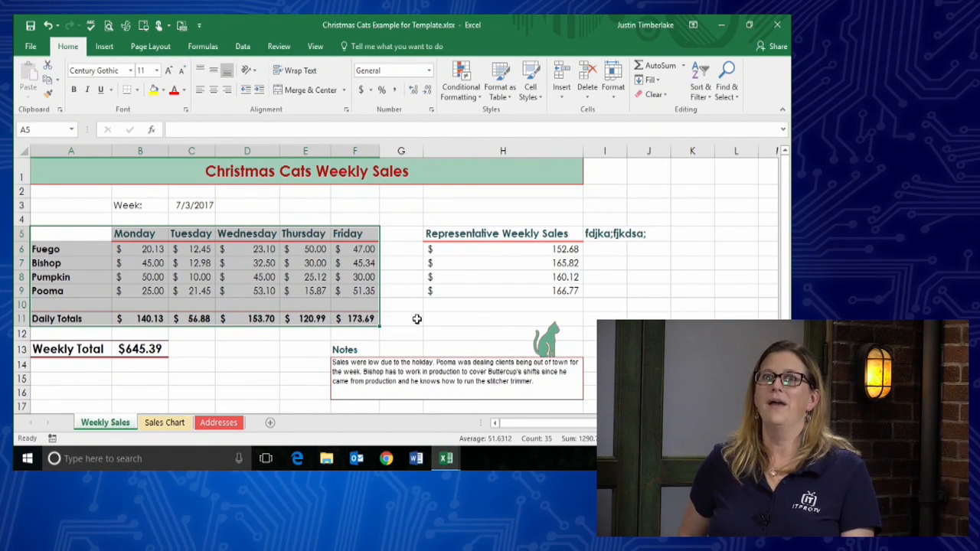
{"action": "key", "text": "alt+Tab"}
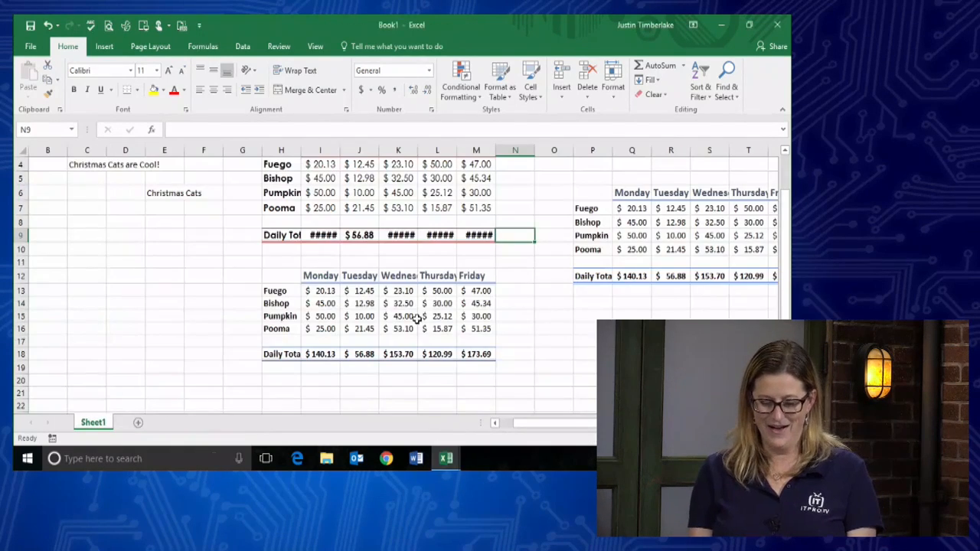
{"action": "left_click", "coordinate": [500, 308]}
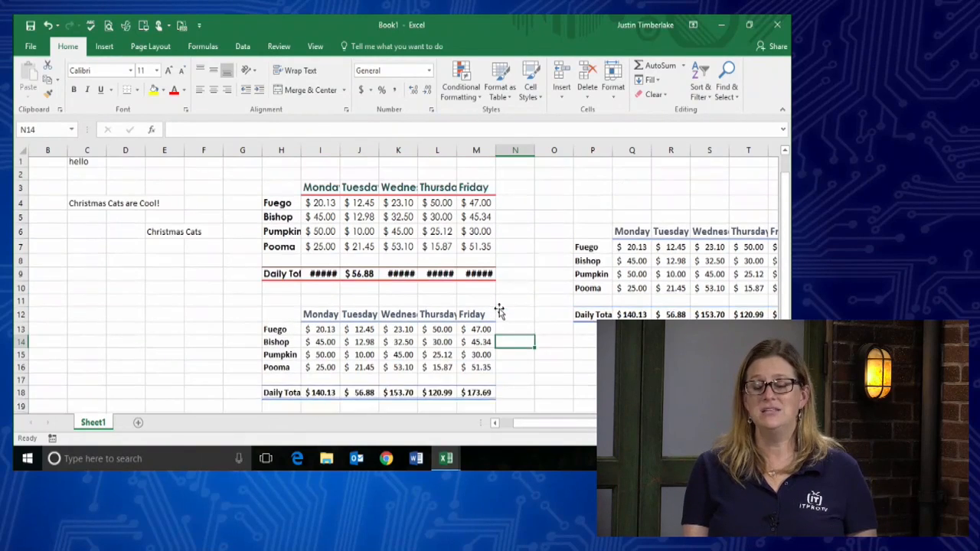
{"action": "scroll", "coordinate": [499, 310], "scroll_direction": "up", "scroll_amount": 1}
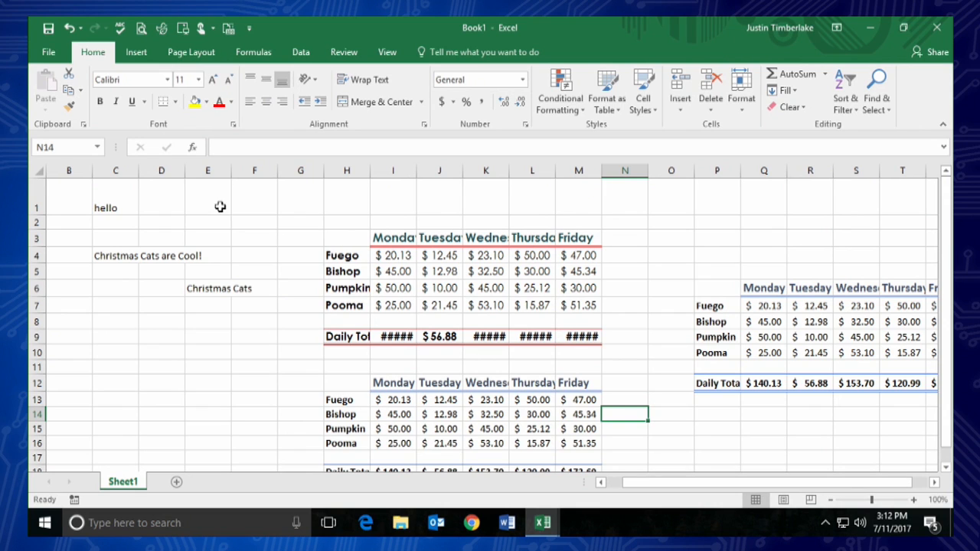
Step: Delete the contents of cells B1:F8 and of the sales table in H3:M9
{"action": "left_click_drag", "start_coordinate": [87, 196], "coordinate": [273, 326]}
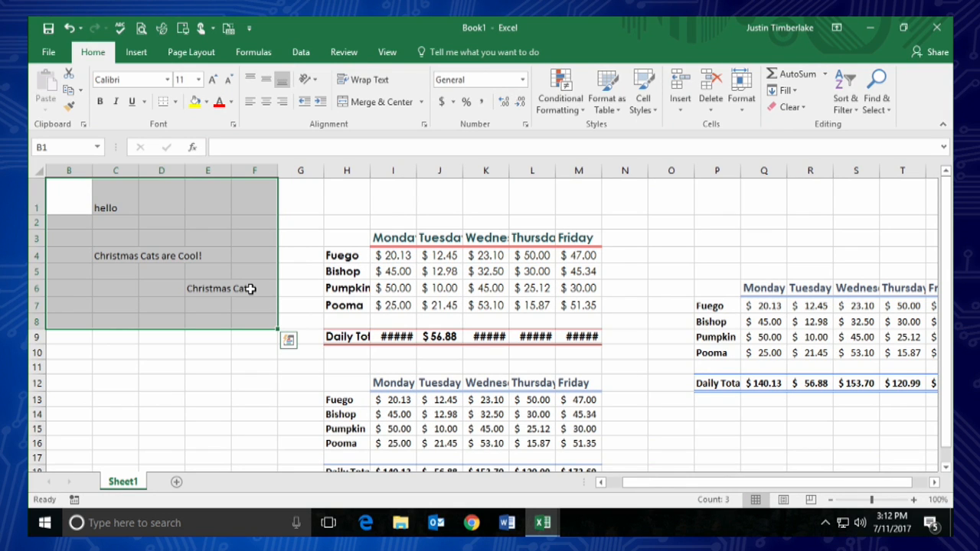
{"action": "key", "text": "Delete"}
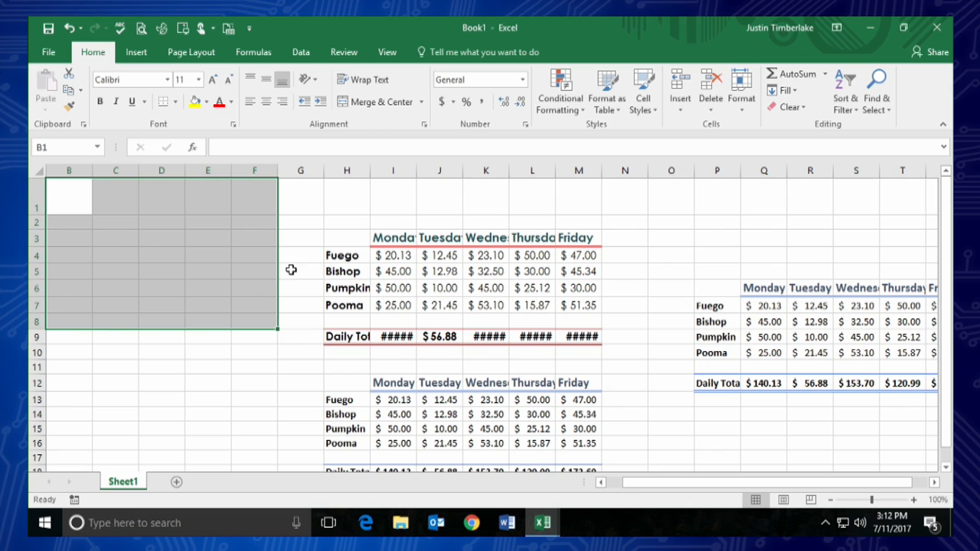
{"action": "left_click_drag", "start_coordinate": [341, 236], "coordinate": [574, 337]}
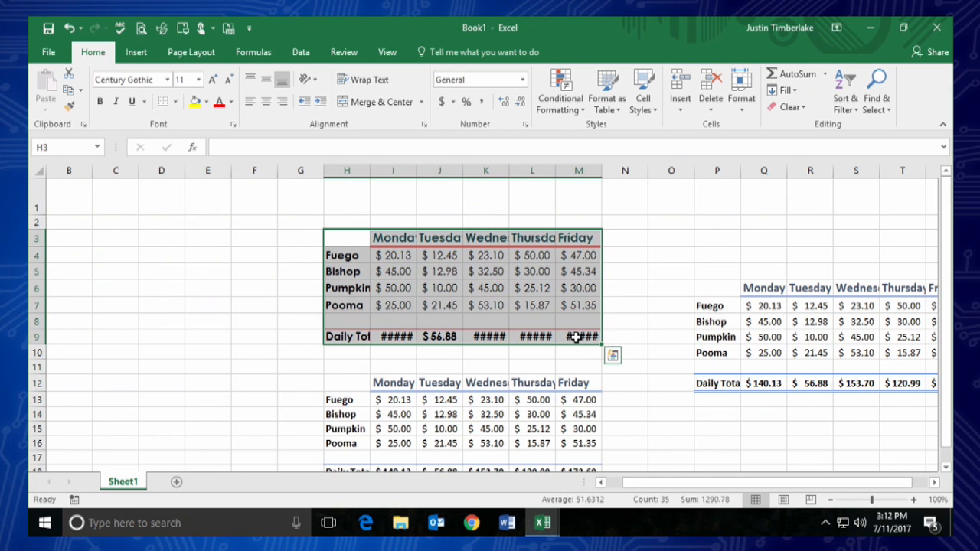
{"action": "key", "text": "Delete"}
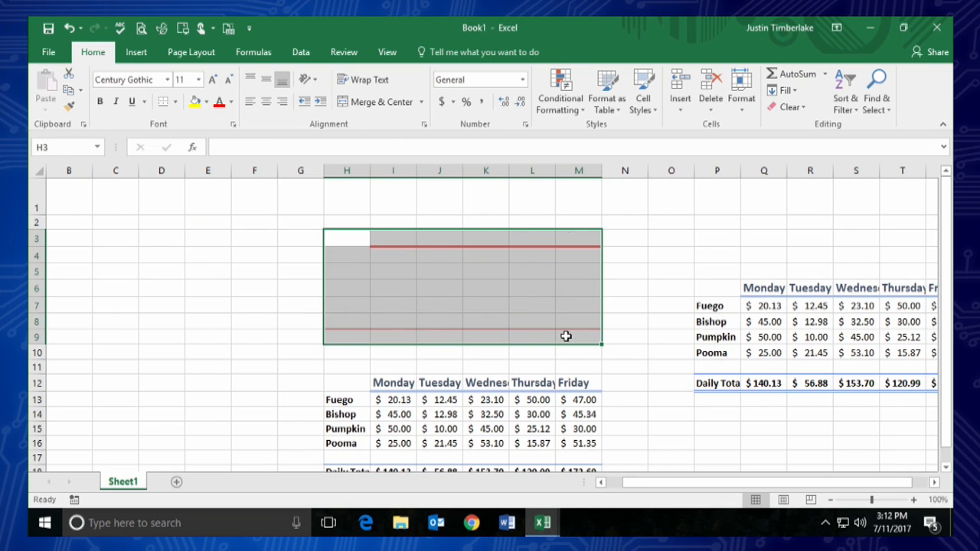
{"action": "left_click", "coordinate": [244, 306]}
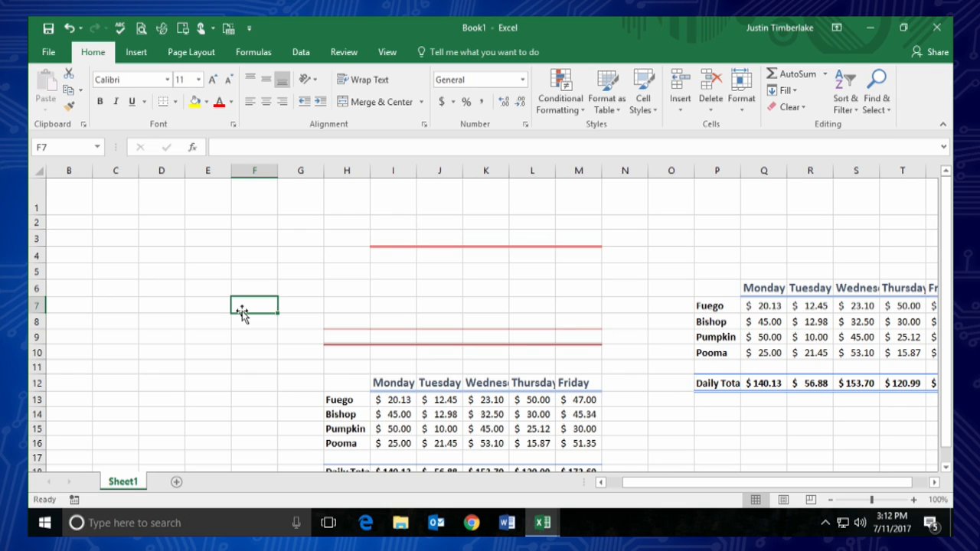
Step: Enter 8 in cell J5, inside the emptied table area
{"action": "left_click", "coordinate": [438, 274]}
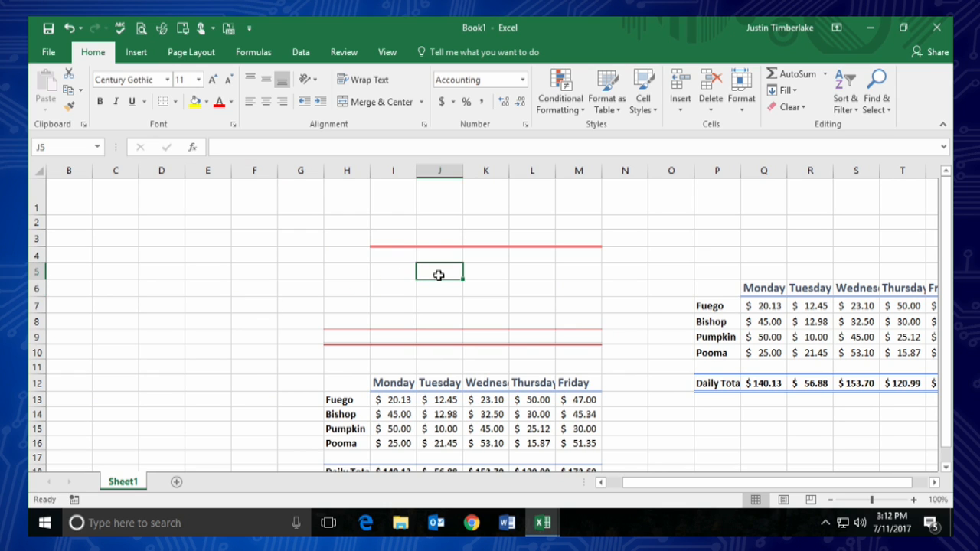
{"action": "type", "text": "8"}
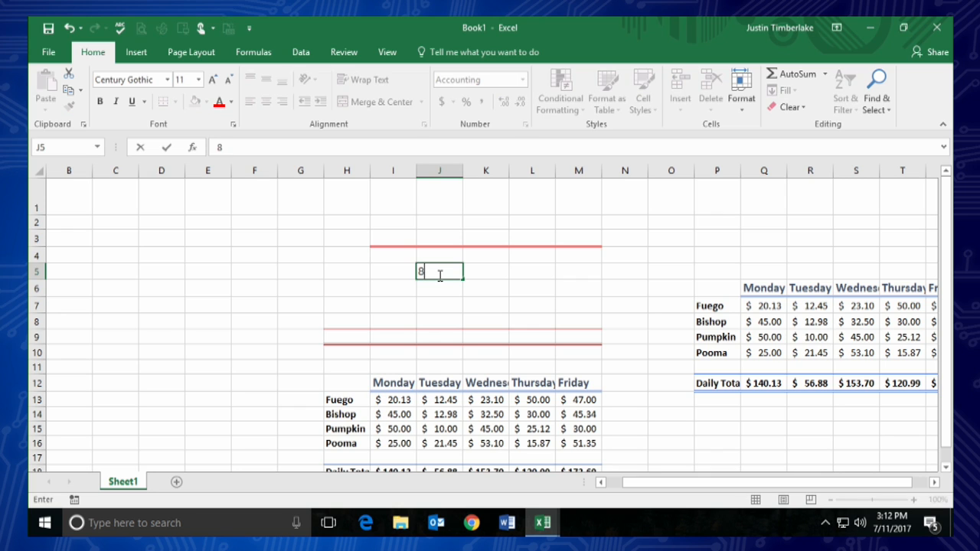
{"action": "key", "text": "Return"}
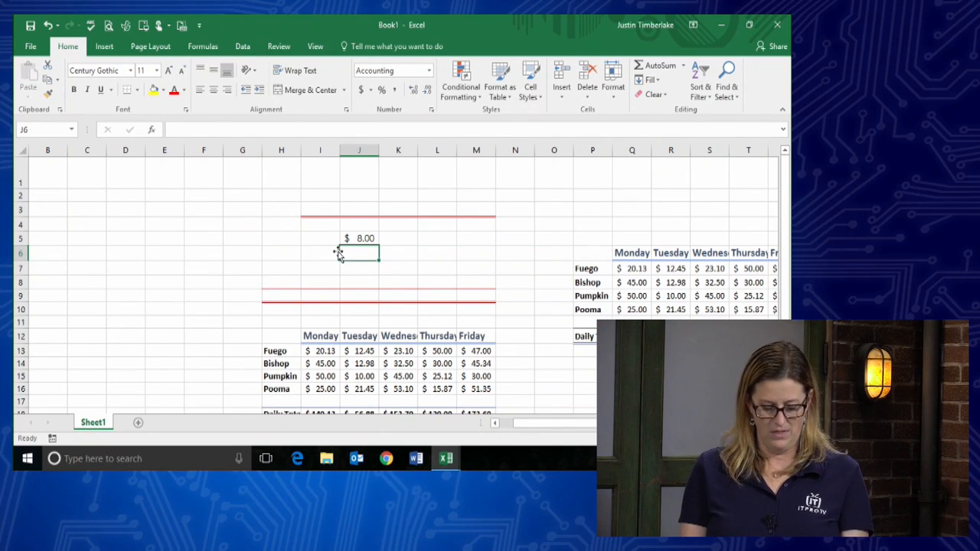
Step: Clear the formats of the entire worksheet, leaving the cell contents in place
{"action": "key", "text": "ctrl+a"}
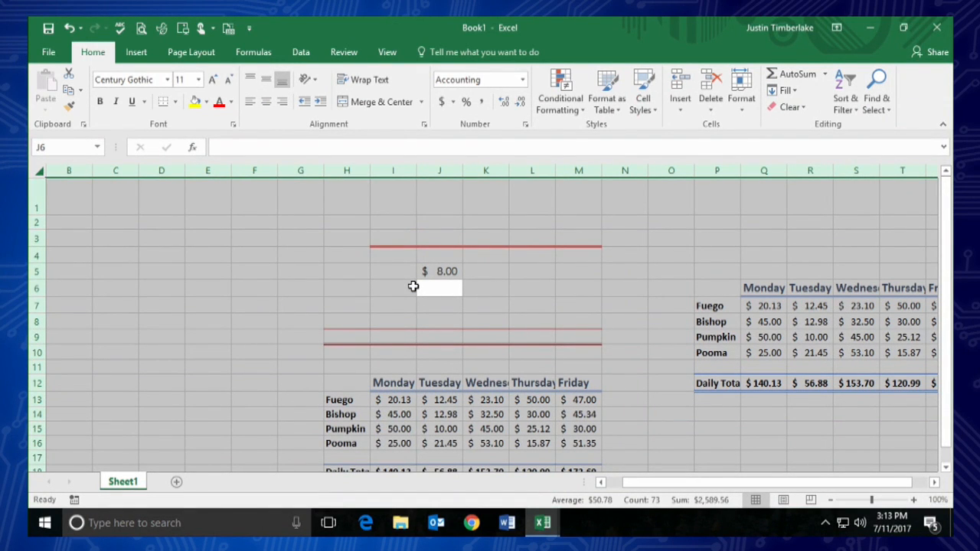
{"action": "left_click", "coordinate": [782, 110]}
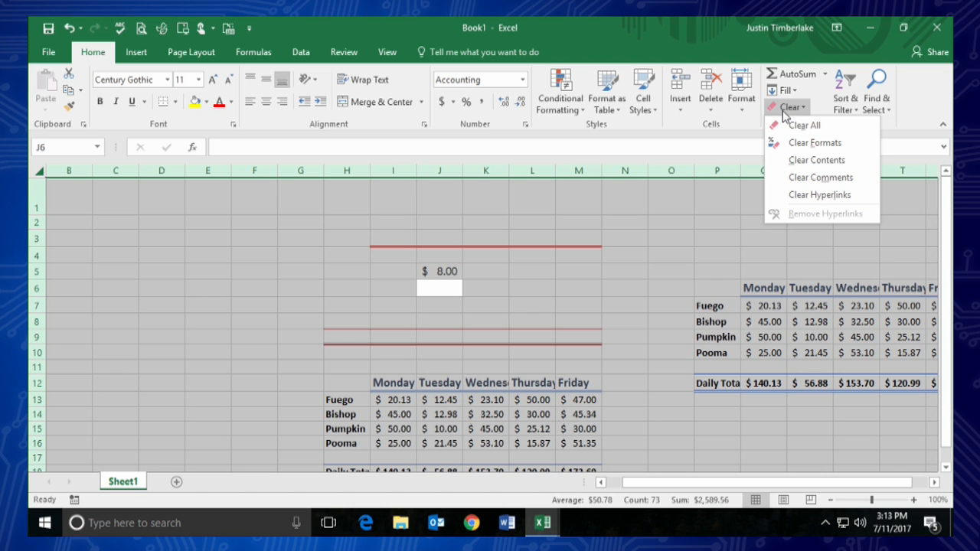
{"action": "left_click", "coordinate": [832, 144]}
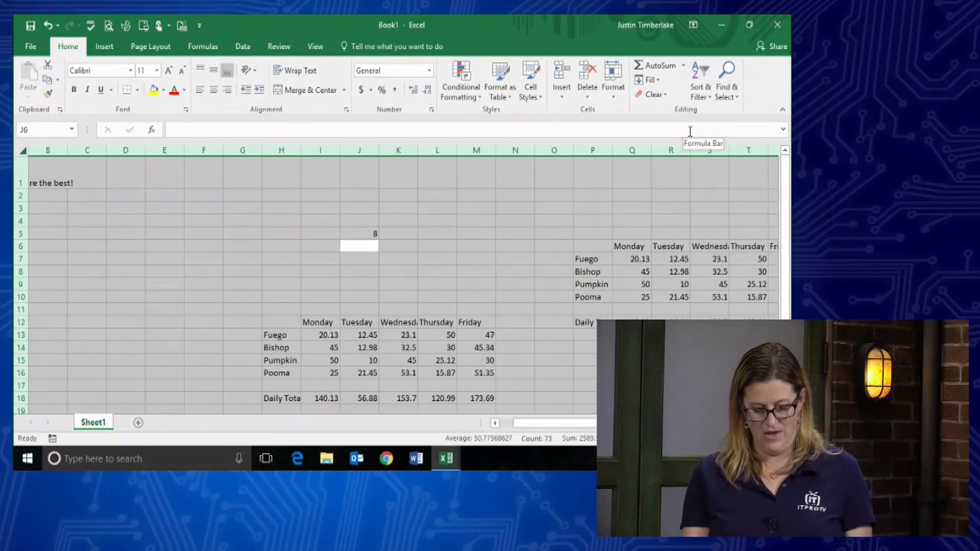
Step: Undo the format clearing and clear all contents and formatting from the entire worksheet
{"action": "key", "text": "ctrl+z"}
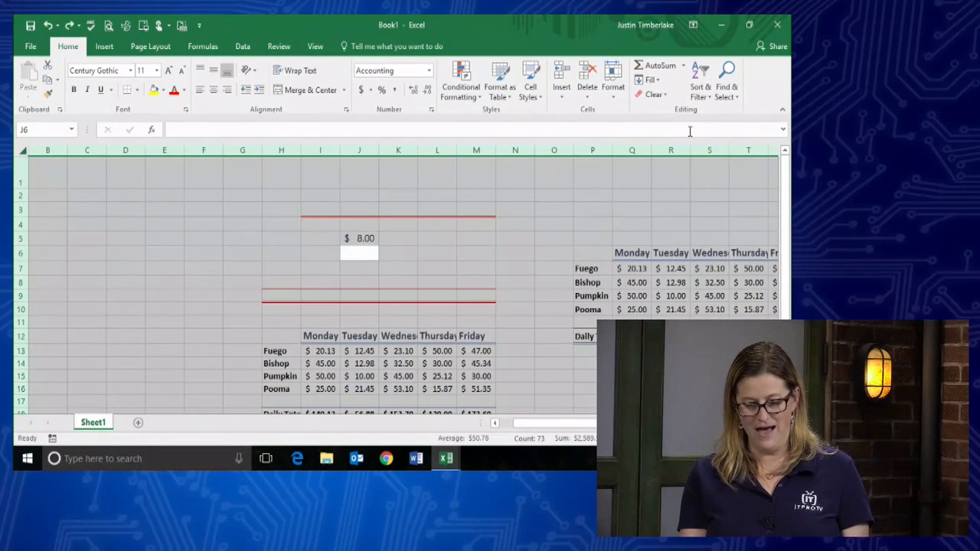
{"action": "left_click", "coordinate": [666, 99]}
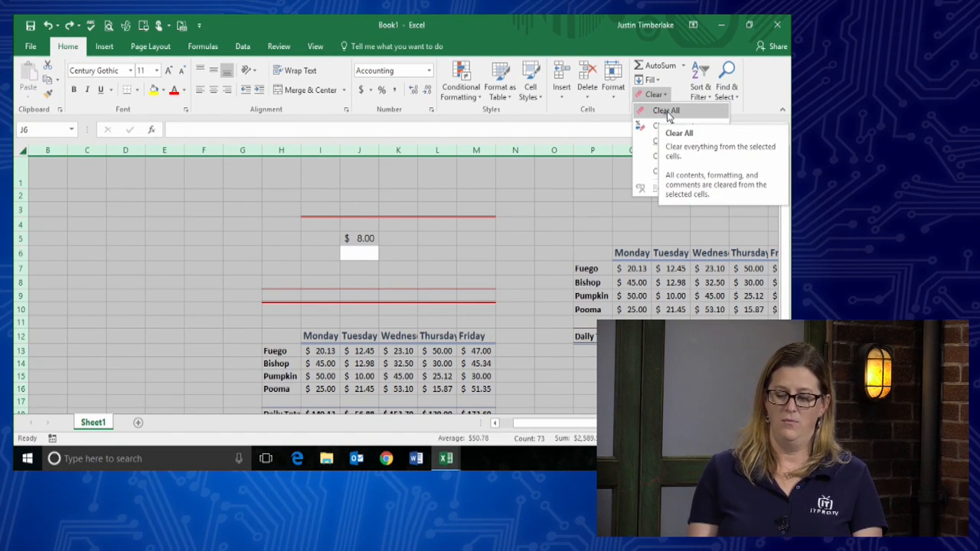
{"action": "left_click", "coordinate": [666, 111]}
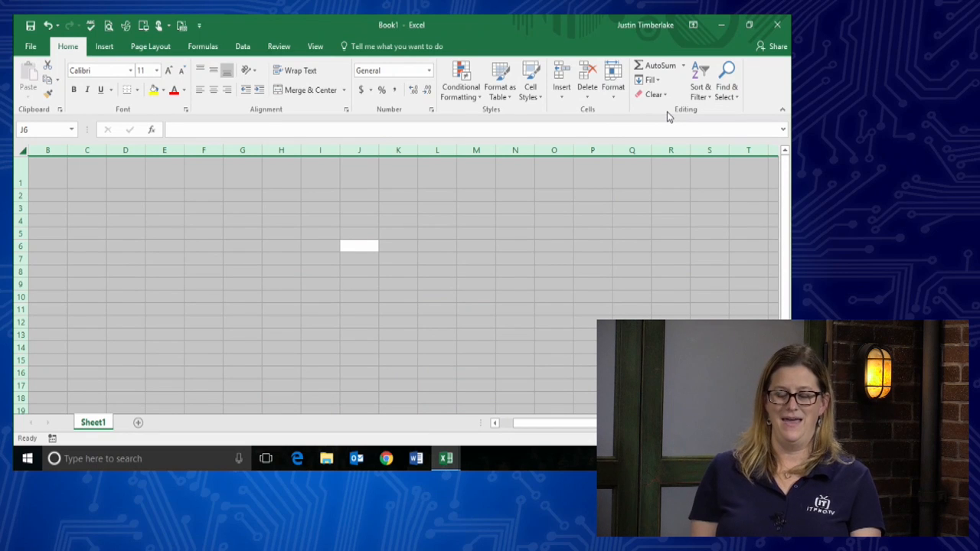
Step: Enter 8 in the cleared cell J6 and undo the entry
{"action": "left_click", "coordinate": [367, 249]}
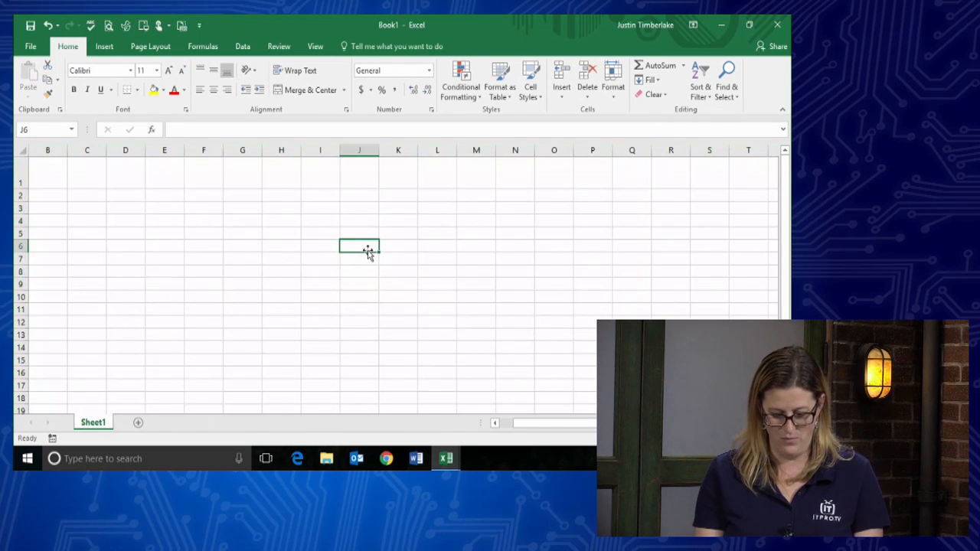
{"action": "key", "text": "Return"}
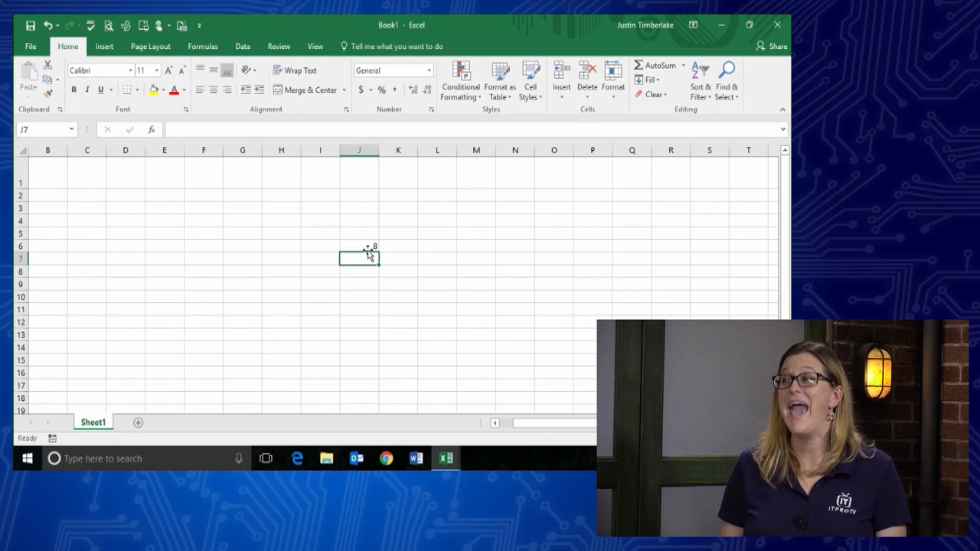
{"action": "key", "text": "ctrl+z"}
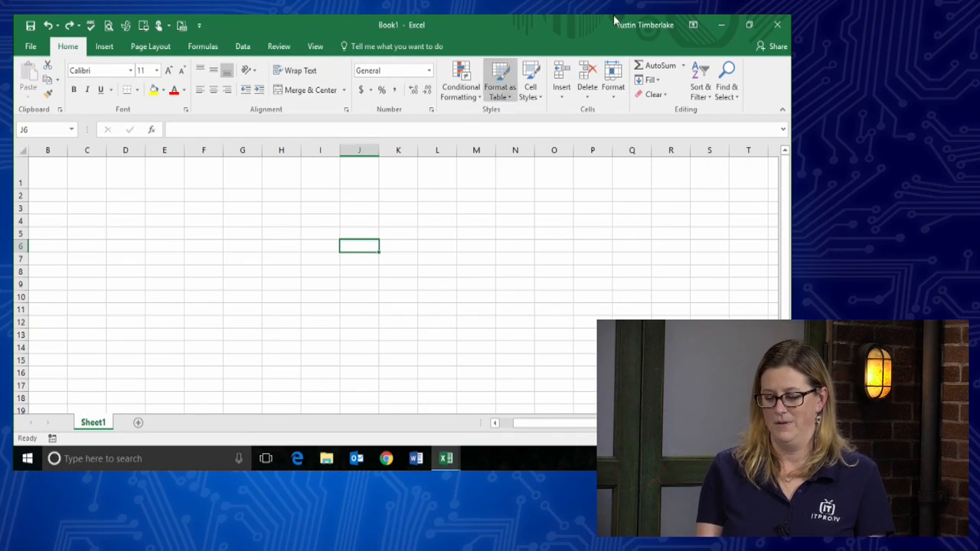
Step: Minimize both open workbooks and open the Word document Copy for Excel.docx from the desktop
{"action": "left_click", "coordinate": [726, 27]}
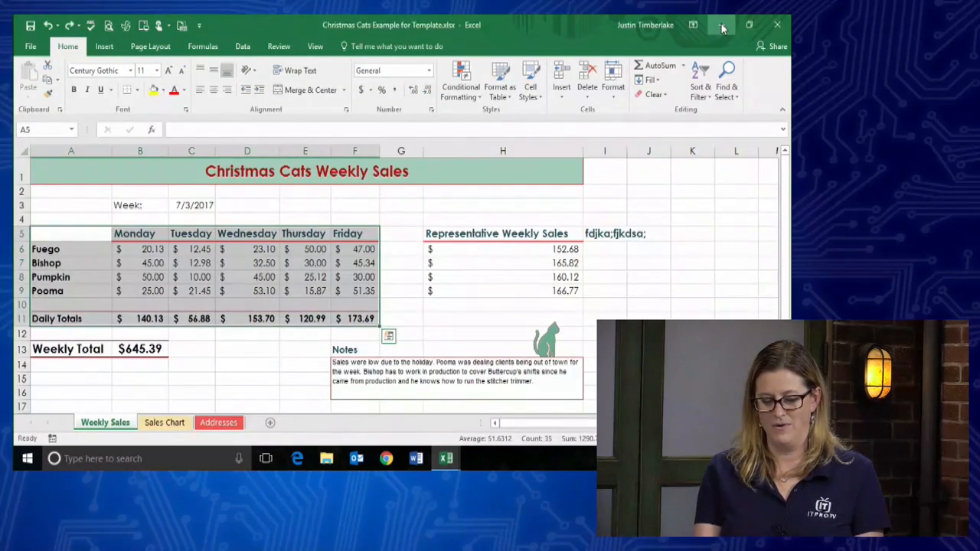
{"action": "left_click", "coordinate": [723, 27]}
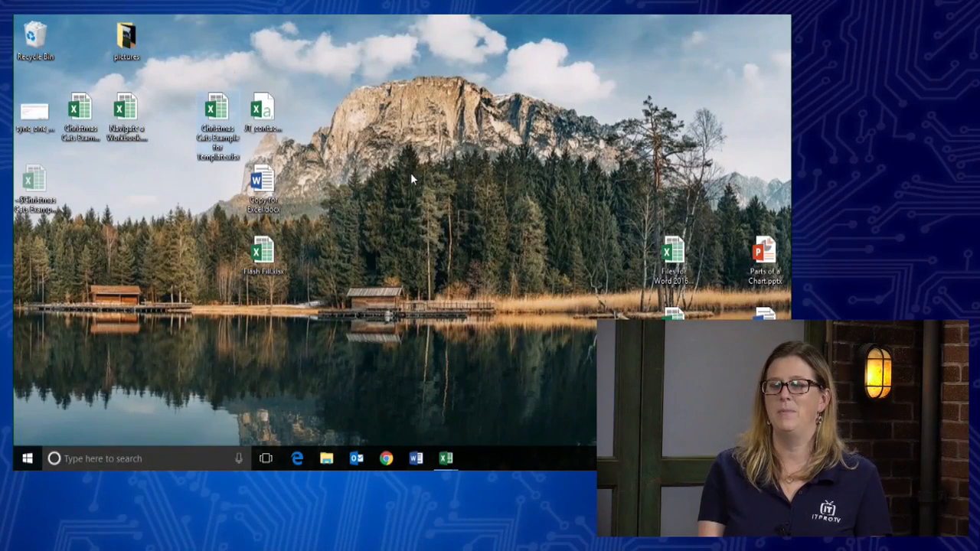
{"action": "left_click", "coordinate": [264, 187]}
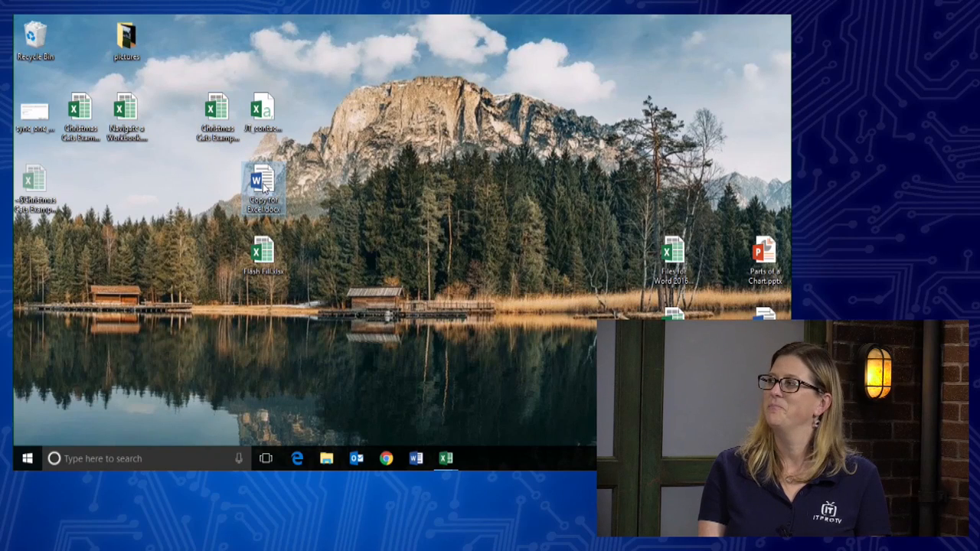
{"action": "double_click", "coordinate": [264, 189]}
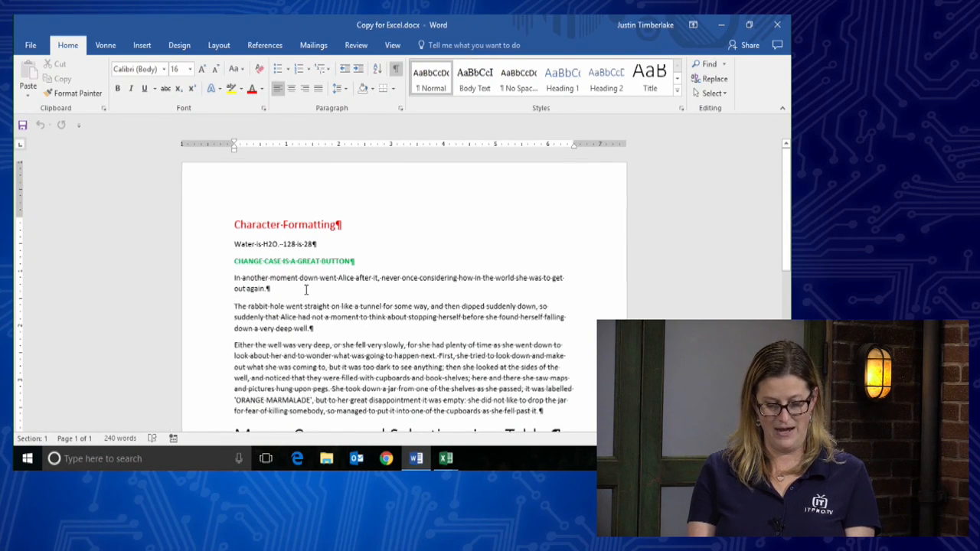
Step: Copy the document's text from the Character Formatting heading through the paragraph that starts with "The rabbit-hole"
{"action": "scroll", "coordinate": [306, 289], "scroll_direction": "up", "scroll_amount": 1}
{"action": "scroll", "coordinate": [306, 290], "scroll_direction": "up", "scroll_amount": 1}
{"action": "scroll", "coordinate": [297, 284], "scroll_direction": "down", "scroll_amount": 1}
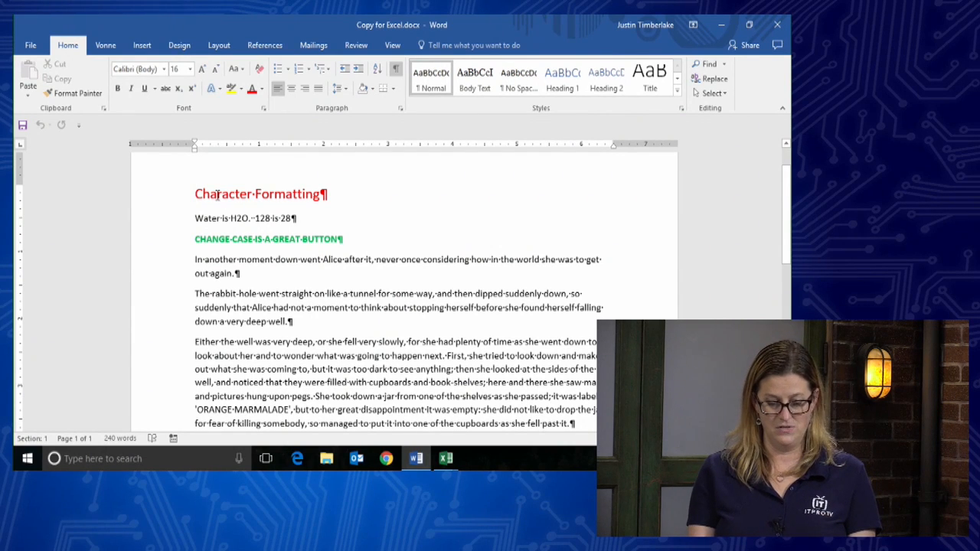
{"action": "left_click_drag", "start_coordinate": [196, 191], "coordinate": [327, 327]}
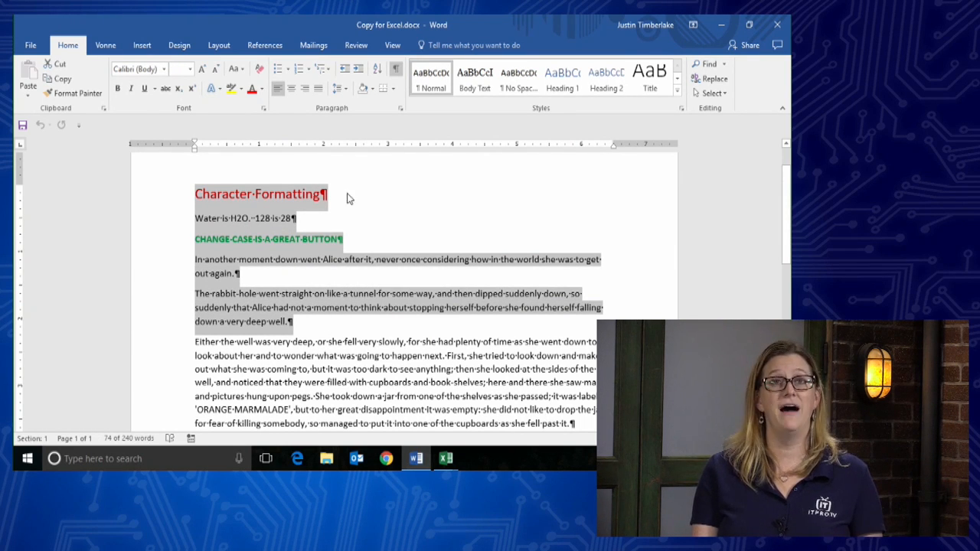
{"action": "key", "text": "ctrl+c"}
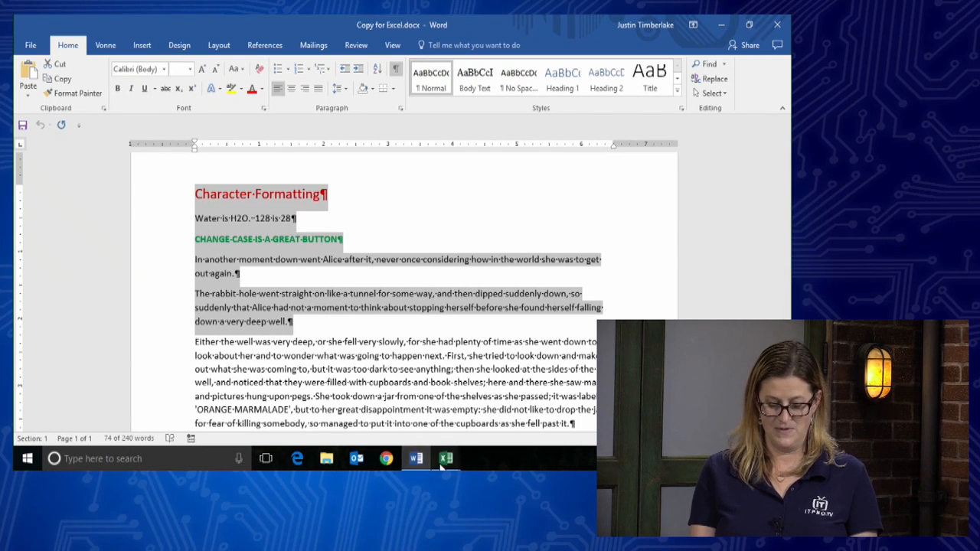
Step: Paste the copied text into the Excel workbook Book1 at cell G4 and go through the pasted cells G4 to G8
{"action": "mouse_move", "coordinate": [445, 458]}
{"action": "left_click", "coordinate": [339, 412]}
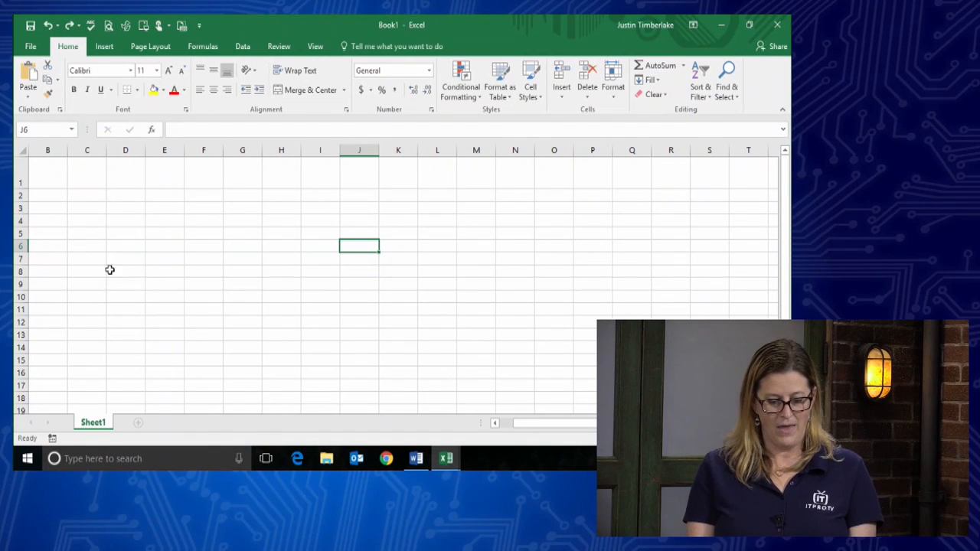
{"action": "left_click", "coordinate": [53, 176]}
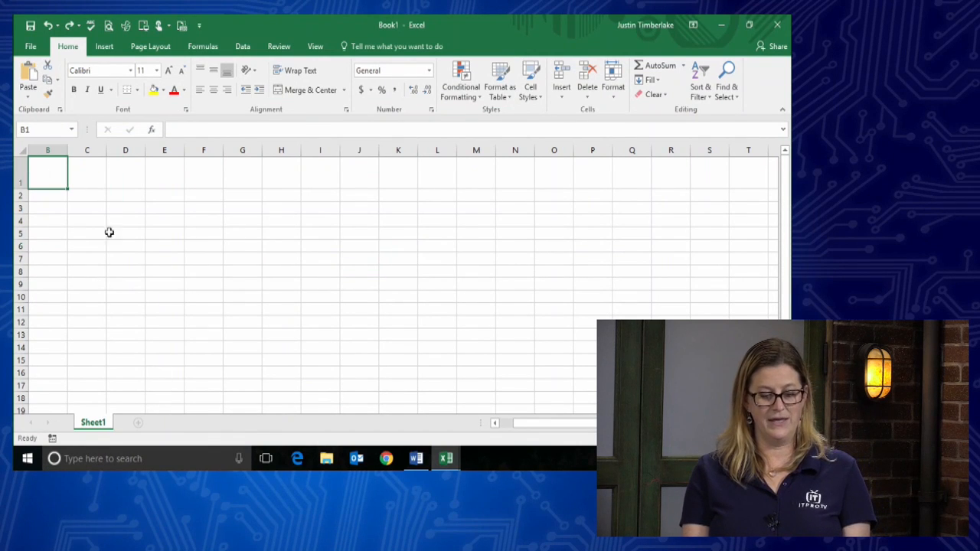
{"action": "left_click", "coordinate": [250, 223]}
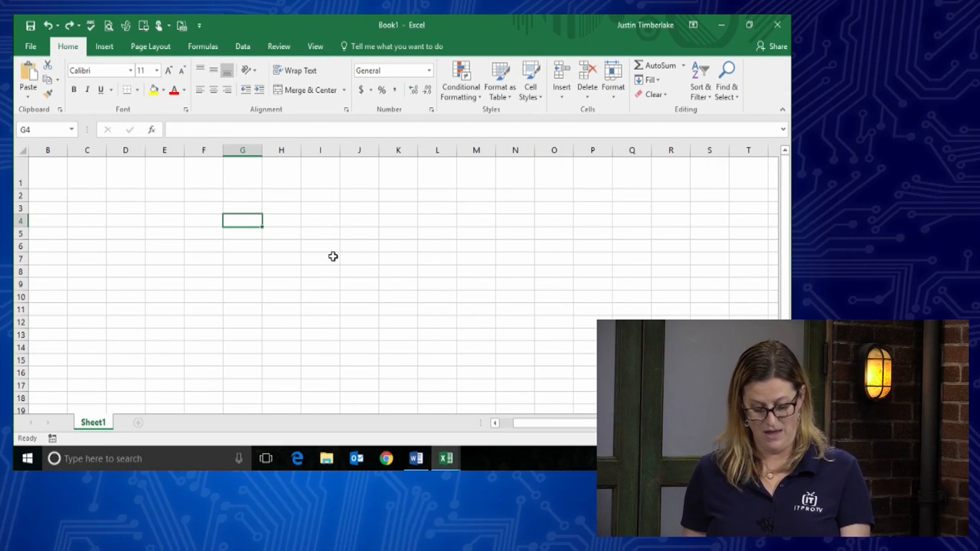
{"action": "key", "text": "ctrl+v"}
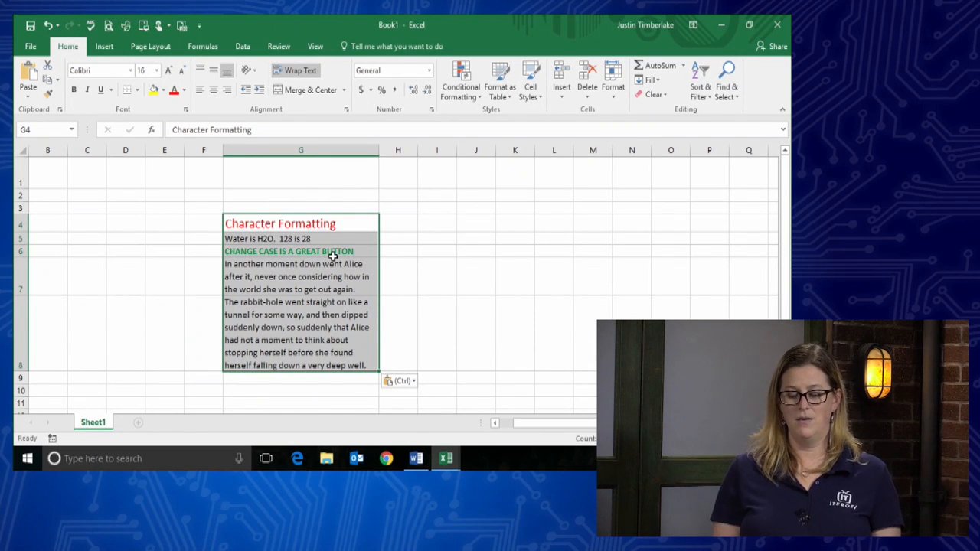
{"action": "left_click", "coordinate": [355, 222]}
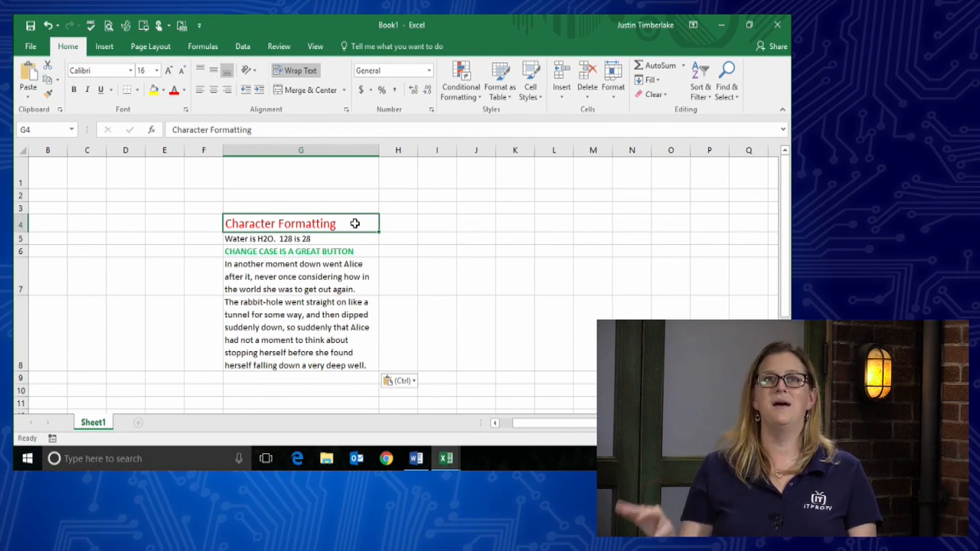
{"action": "left_click", "coordinate": [334, 241]}
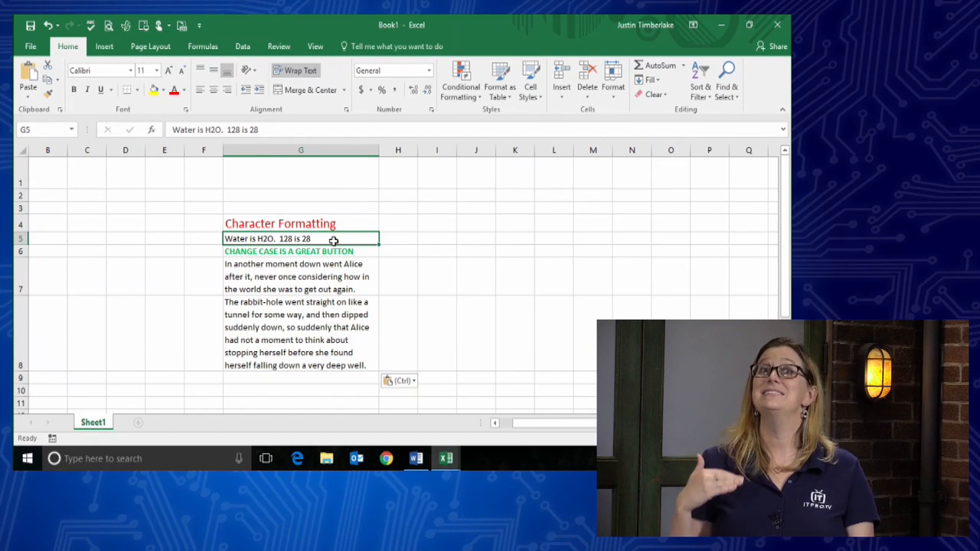
{"action": "key", "text": "Down"}
{"action": "key", "text": "Down"}
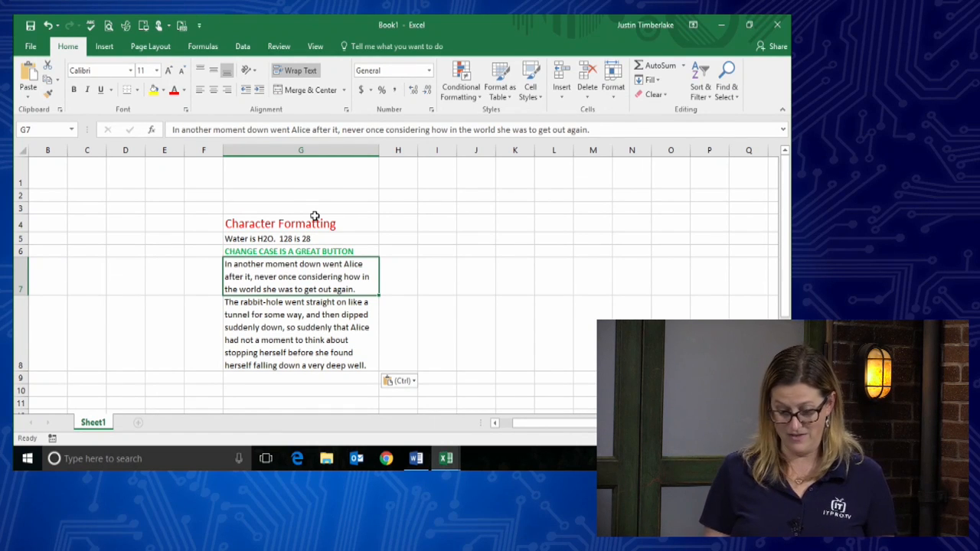
{"action": "key", "text": "Down"}
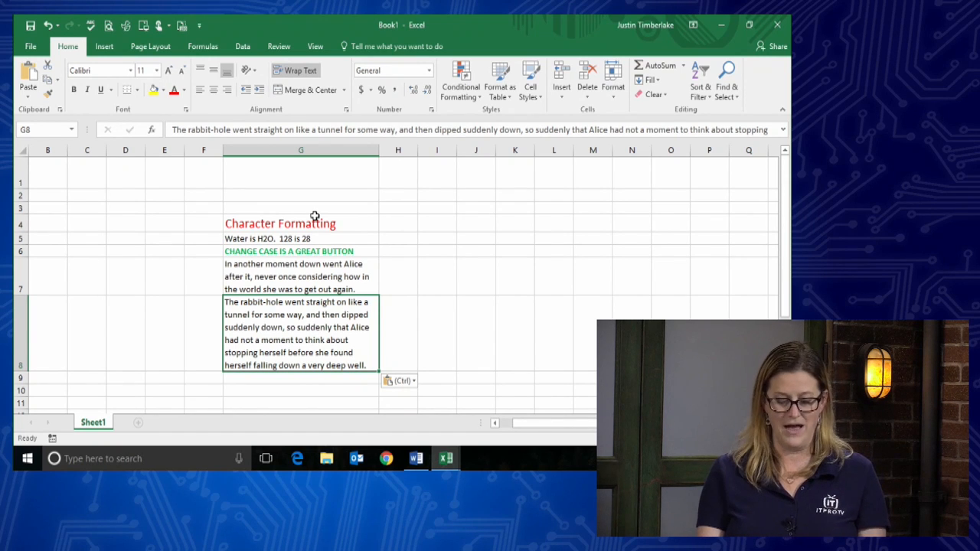
Step: Switch back to the Word document and copy the entire Activity table with the Fuego and Bishop columns
{"action": "left_click", "coordinate": [417, 459]}
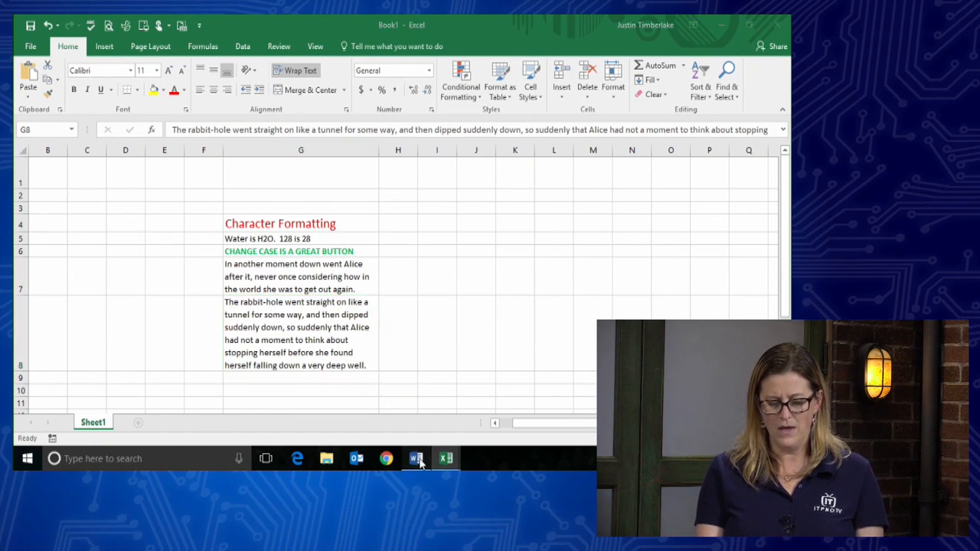
{"action": "scroll", "coordinate": [334, 300], "scroll_direction": "down", "scroll_amount": 5}
{"action": "scroll", "coordinate": [334, 299], "scroll_direction": "down", "scroll_amount": 3}
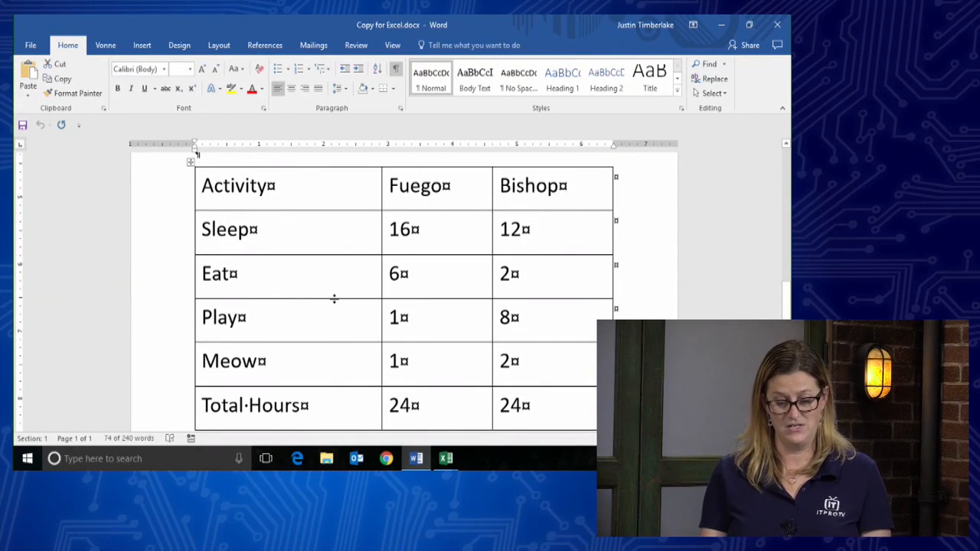
{"action": "scroll", "coordinate": [334, 300], "scroll_direction": "up", "scroll_amount": 1}
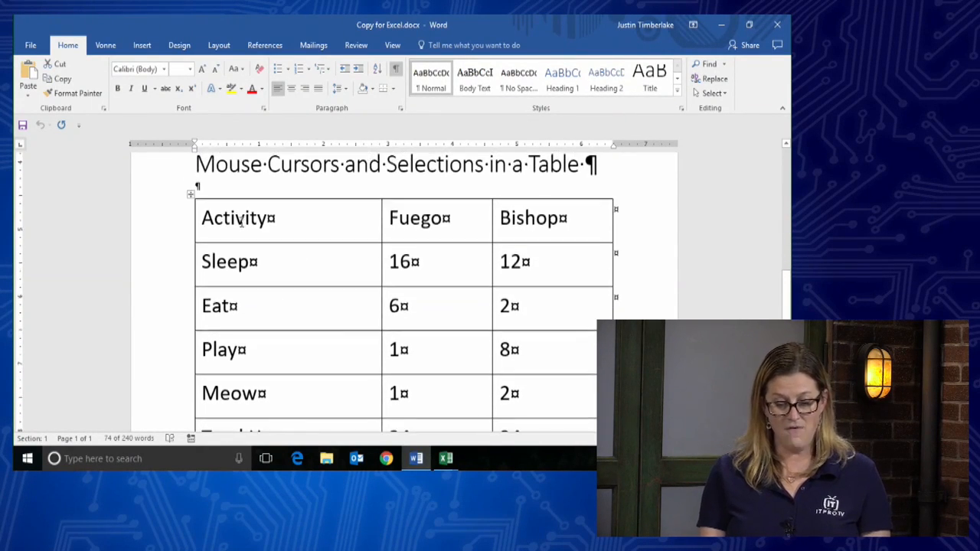
{"action": "left_click", "coordinate": [191, 194]}
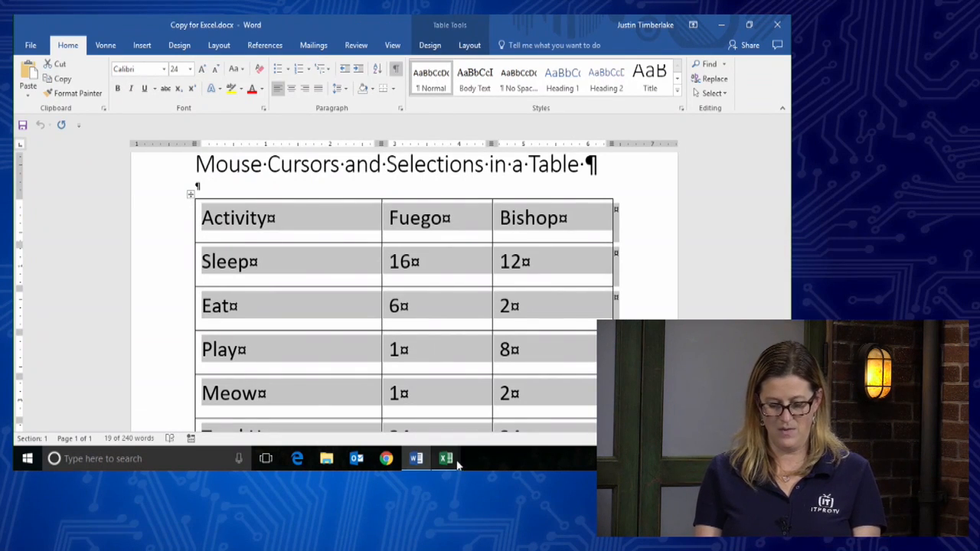
Step: Paste the copied Activity table into the Excel workbook Book1 at cell I14, below the pasted text
{"action": "left_click", "coordinate": [448, 462]}
{"action": "left_click", "coordinate": [422, 413]}
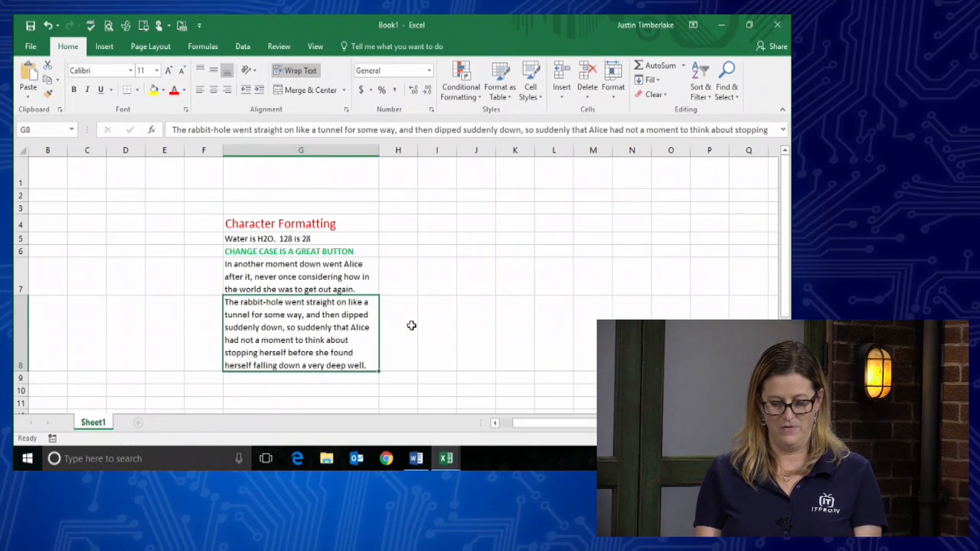
{"action": "scroll", "coordinate": [444, 238], "scroll_direction": "down", "scroll_amount": 3}
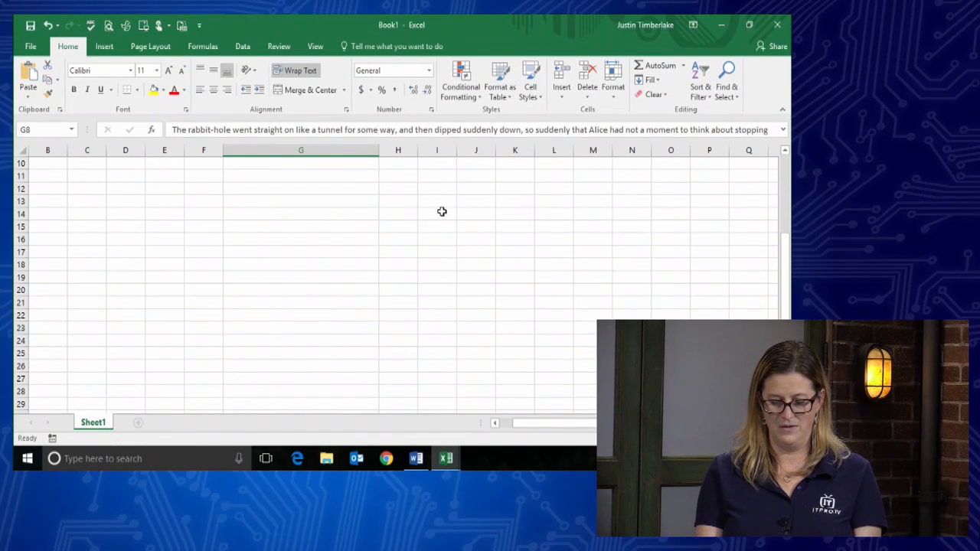
{"action": "left_click", "coordinate": [441, 214]}
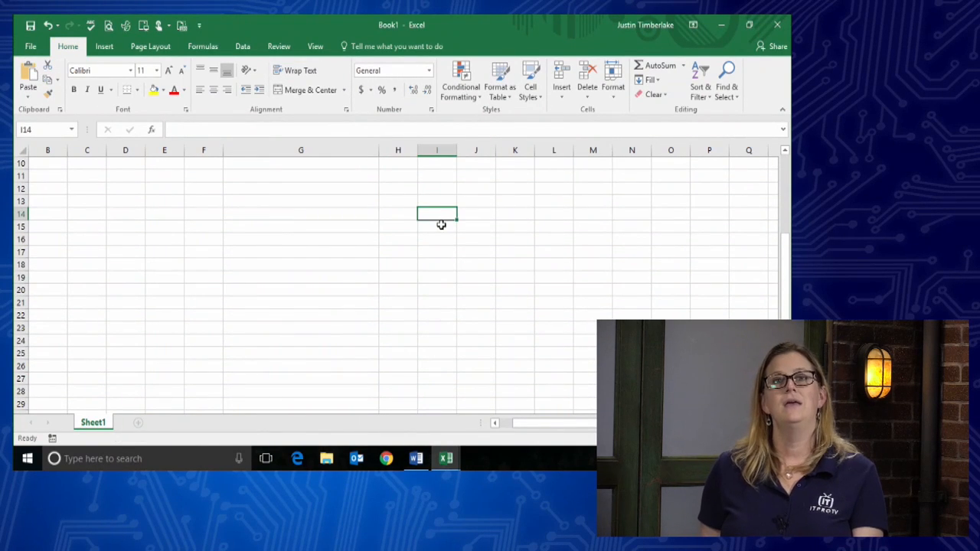
{"action": "key", "text": "ctrl+v"}
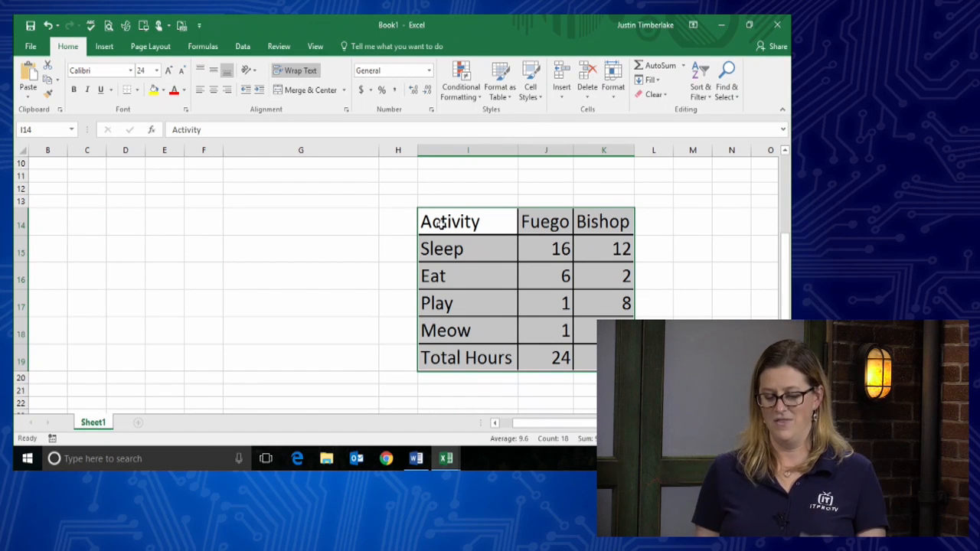
Step: Change the pasted Activity table's paste option to Match Destination Formatting and deselect the table
{"action": "scroll", "coordinate": [402, 285], "scroll_direction": "down", "scroll_amount": 1}
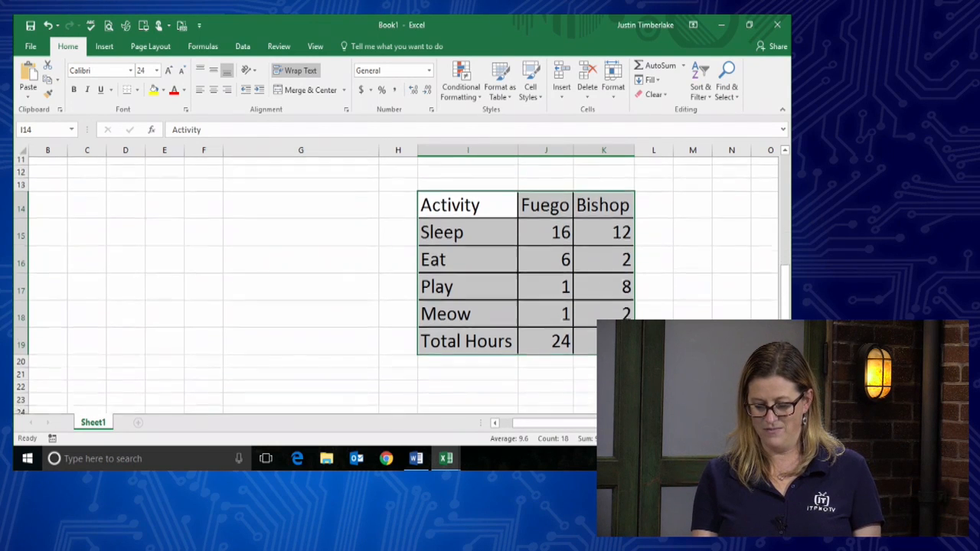
{"action": "scroll", "coordinate": [666, 268], "scroll_direction": "down", "scroll_amount": 2}
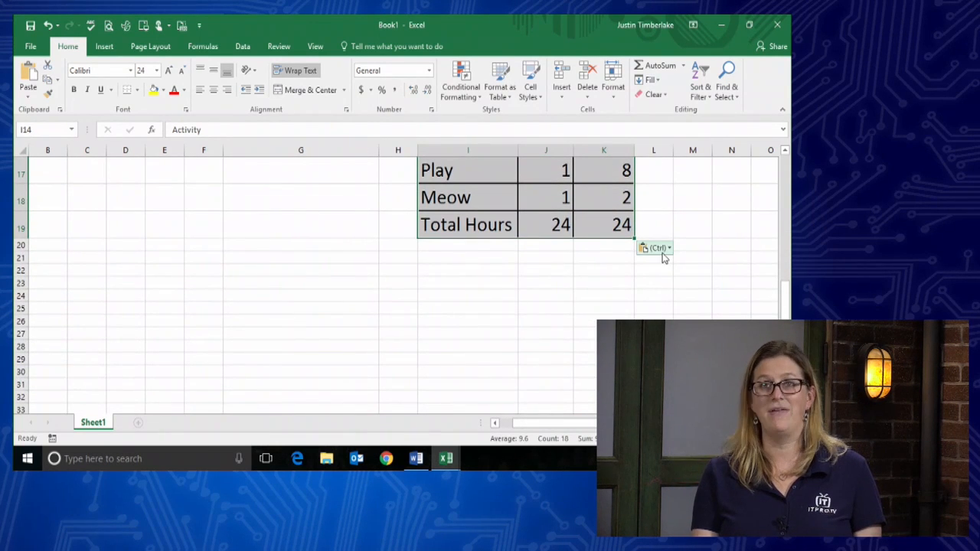
{"action": "left_click", "coordinate": [659, 248]}
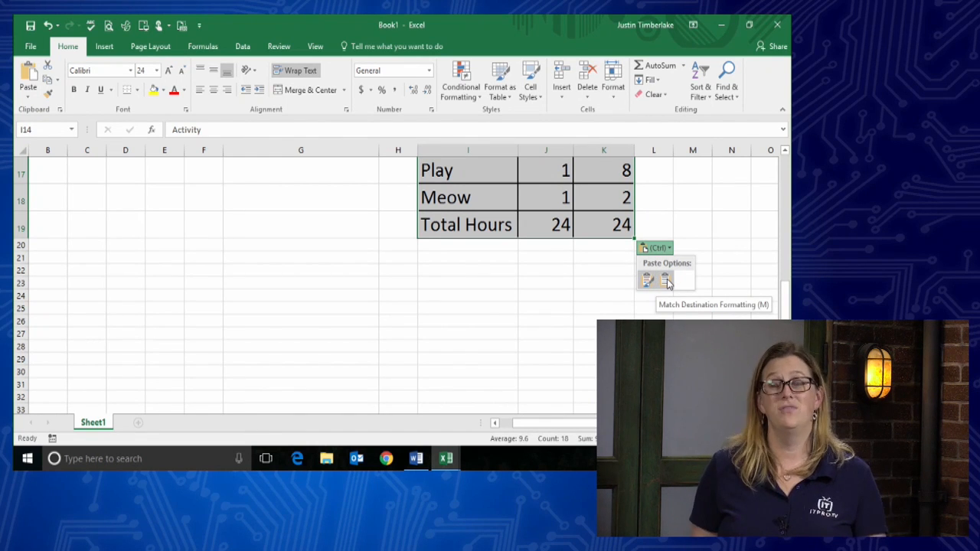
{"action": "left_click", "coordinate": [667, 282]}
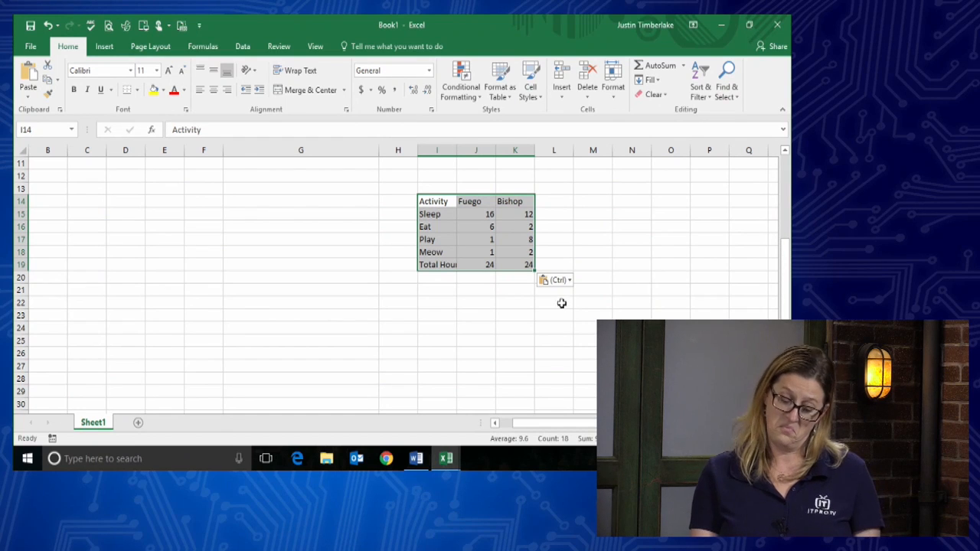
{"action": "left_click", "coordinate": [482, 311]}
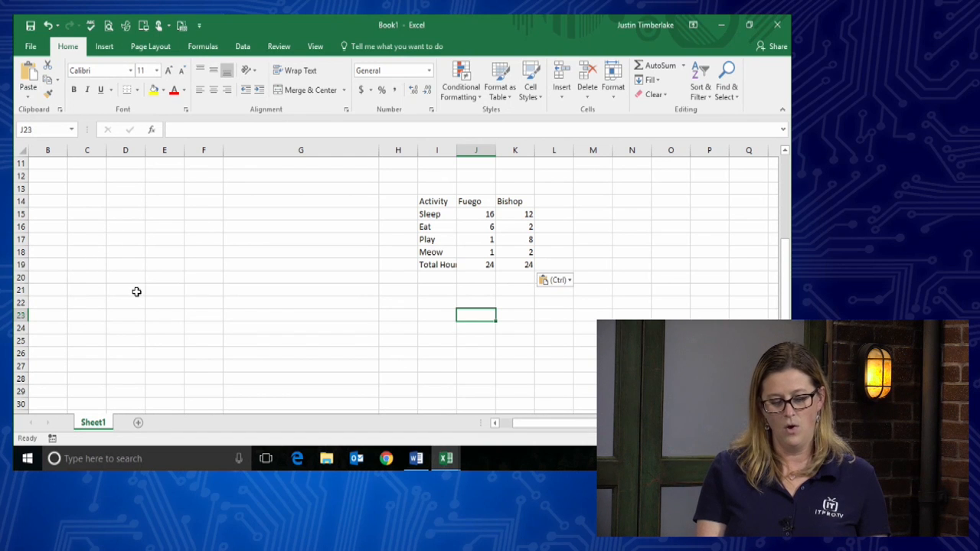
Step: Paste the copied Activity table as text inside the single cell C18 in edit mode, commit it and reselect the cell
{"action": "double_click", "coordinate": [83, 254]}
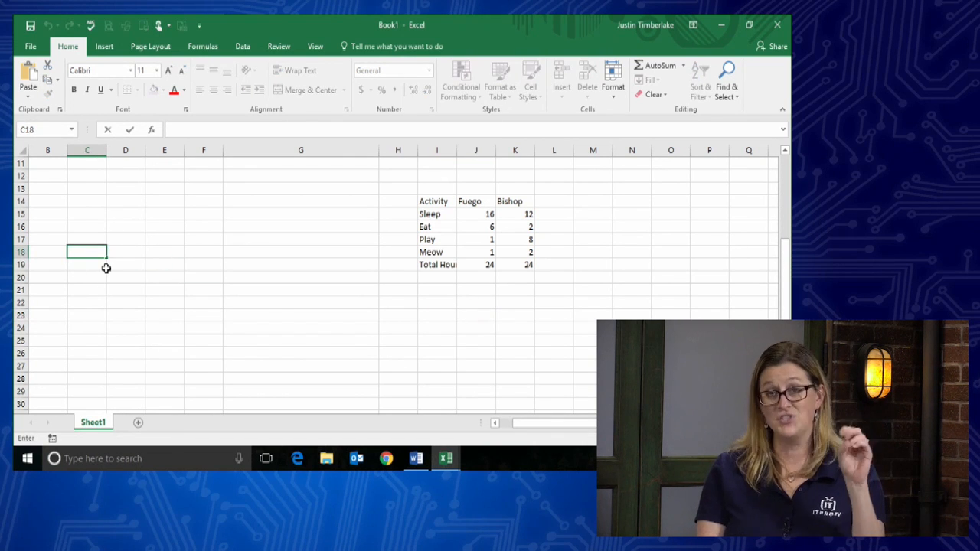
{"action": "type", "text": "Activity Fuego Bishop Sleep 16 12 Eat 6 2 Play 1 8 Meow 1 2 Total Hours 24 24"}
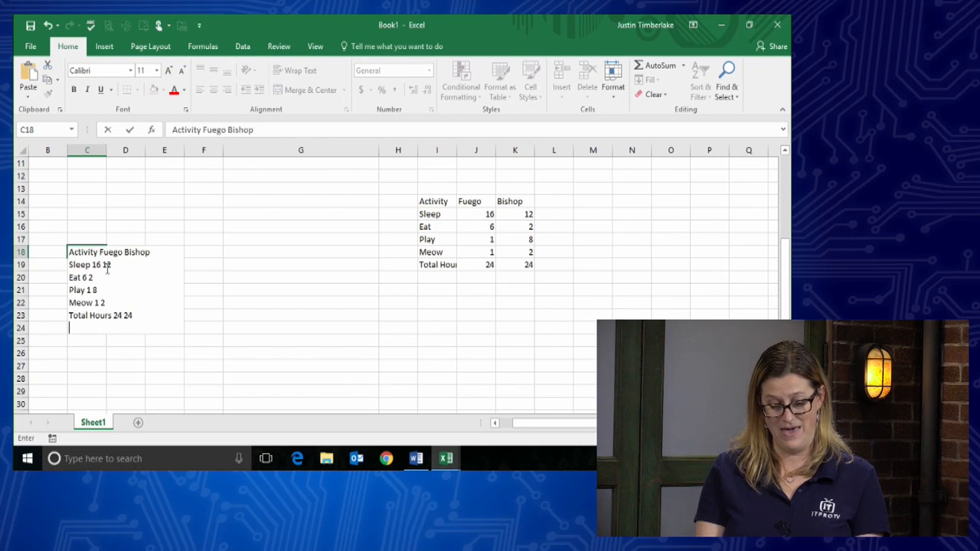
{"action": "left_click", "coordinate": [241, 337]}
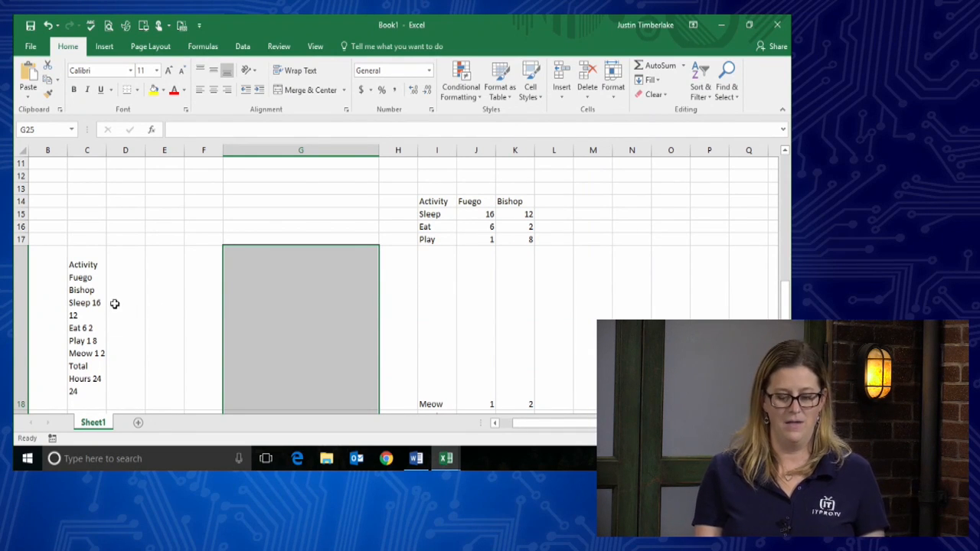
{"action": "left_click", "coordinate": [91, 295]}
{"action": "scroll", "coordinate": [148, 289], "scroll_direction": "down", "scroll_amount": 1}
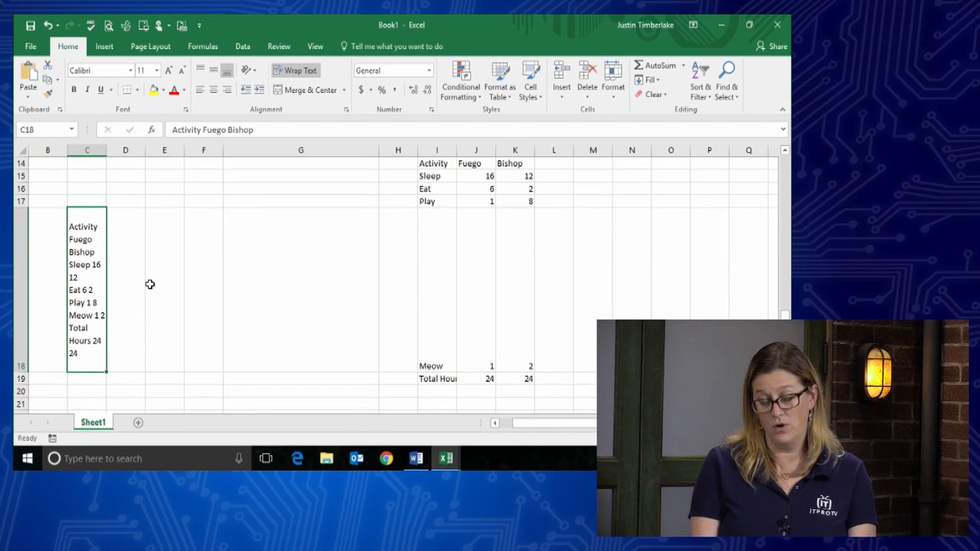
Step: Switch to the Word document and copy the text from the Character Formatting heading through the paragraph ending "down a very deep well."
{"action": "scroll", "coordinate": [150, 283], "scroll_direction": "down", "scroll_amount": 1}
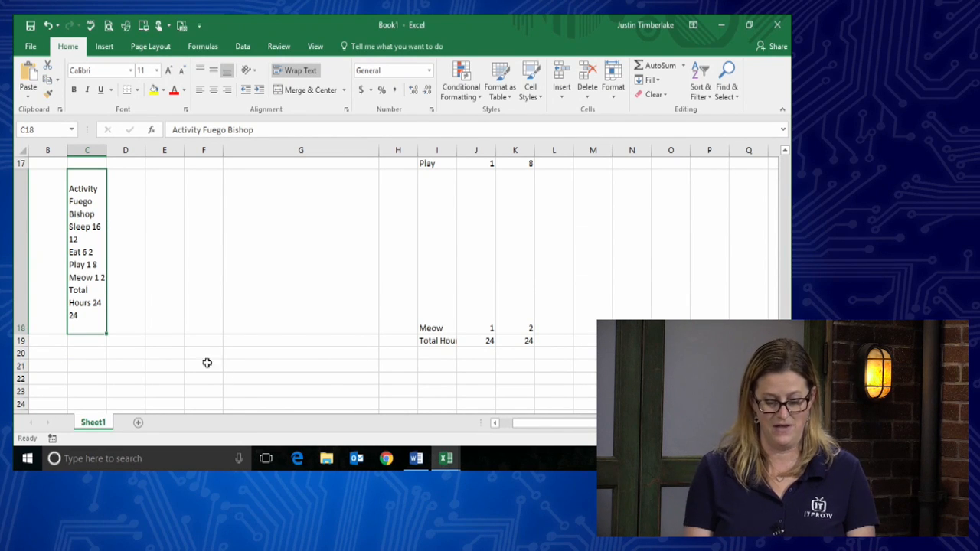
{"action": "left_click", "coordinate": [417, 458]}
{"action": "scroll", "coordinate": [368, 262], "scroll_direction": "up", "scroll_amount": 5}
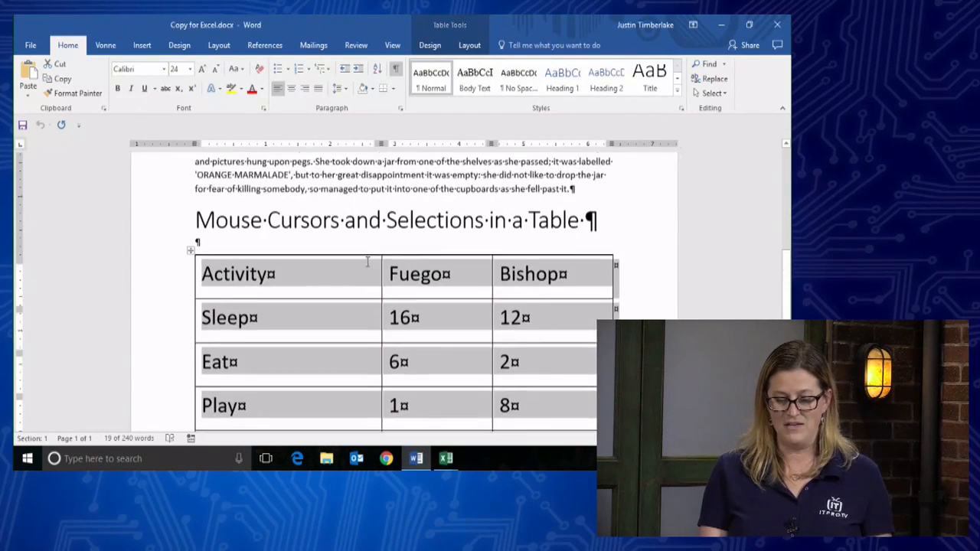
{"action": "scroll", "coordinate": [368, 262], "scroll_direction": "up", "scroll_amount": 3}
{"action": "left_click_drag", "start_coordinate": [296, 322], "coordinate": [197, 191]}
{"action": "key", "text": "ctrl+c"}
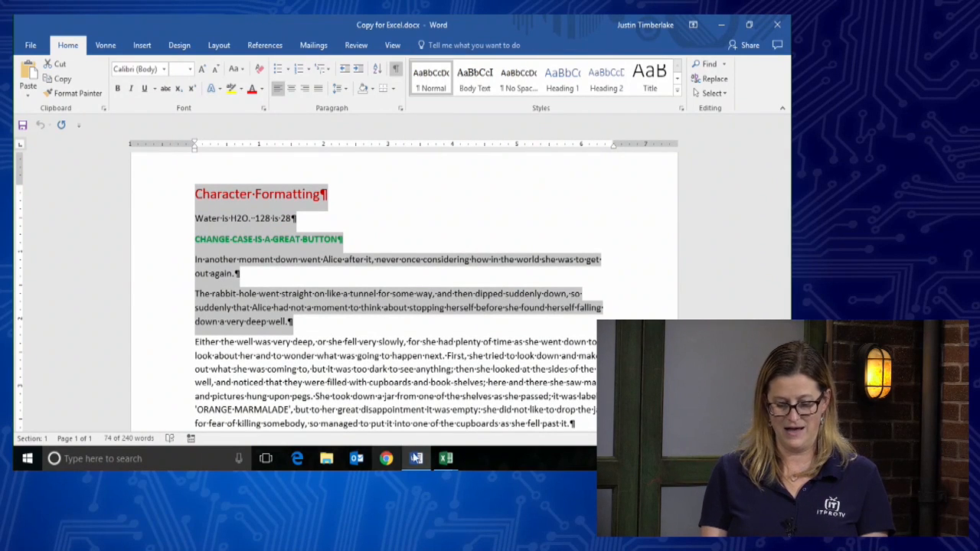
Step: Return to the Excel workbook Book1, paste the copied text inside the single cell K40 in edit mode and commit it
{"action": "left_click", "coordinate": [447, 458]}
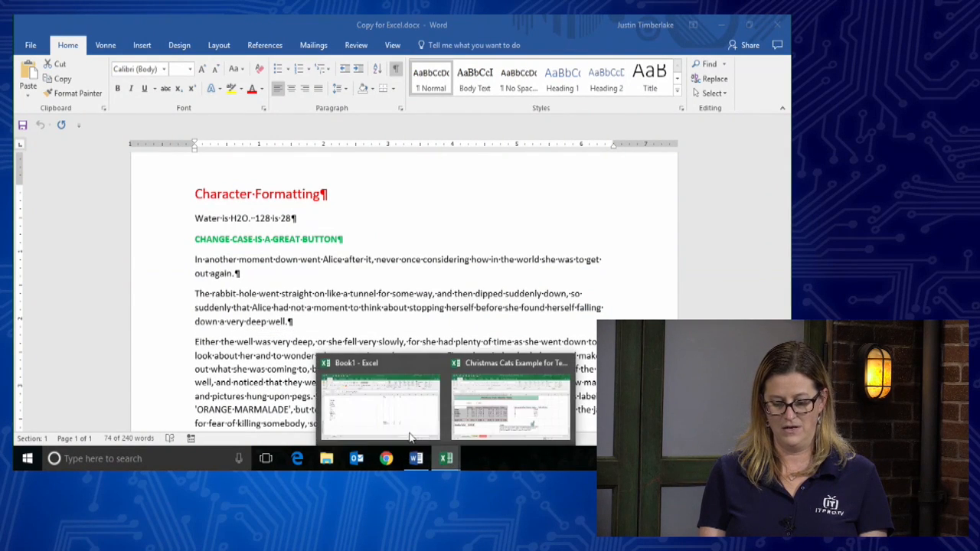
{"action": "left_click", "coordinate": [359, 379]}
{"action": "scroll", "coordinate": [422, 329], "scroll_direction": "down", "scroll_amount": 6}
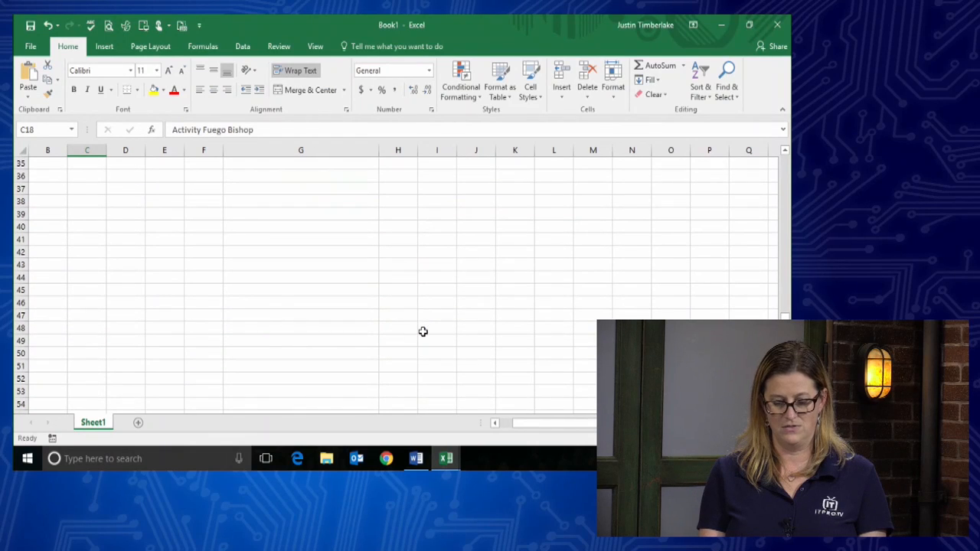
{"action": "left_click", "coordinate": [518, 230]}
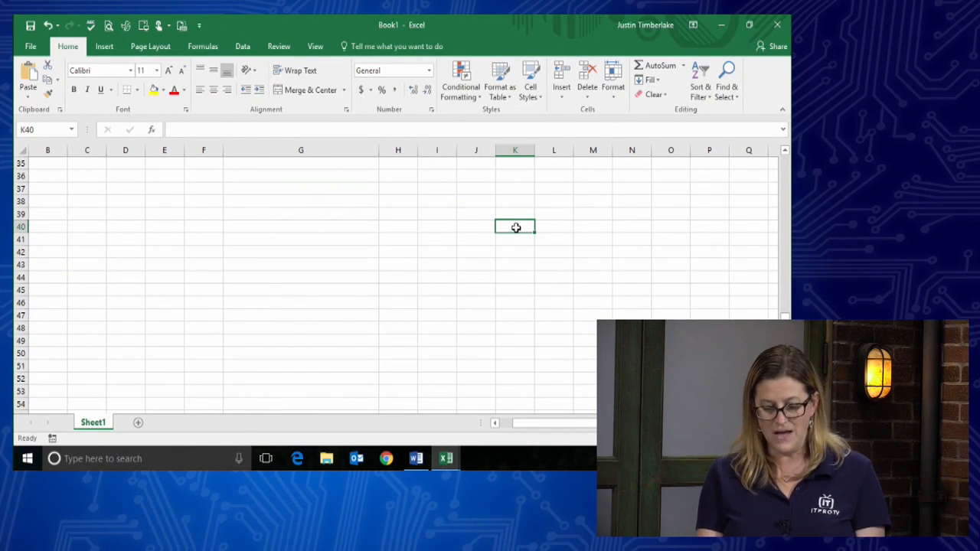
{"action": "double_click", "coordinate": [516, 227]}
{"action": "key", "text": "ctrl+v"}
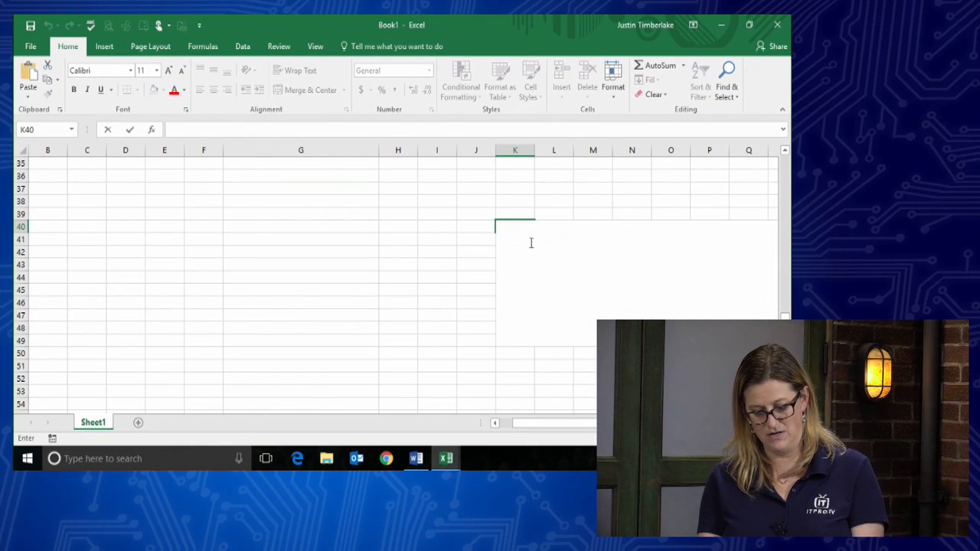
{"action": "left_click", "coordinate": [462, 293]}
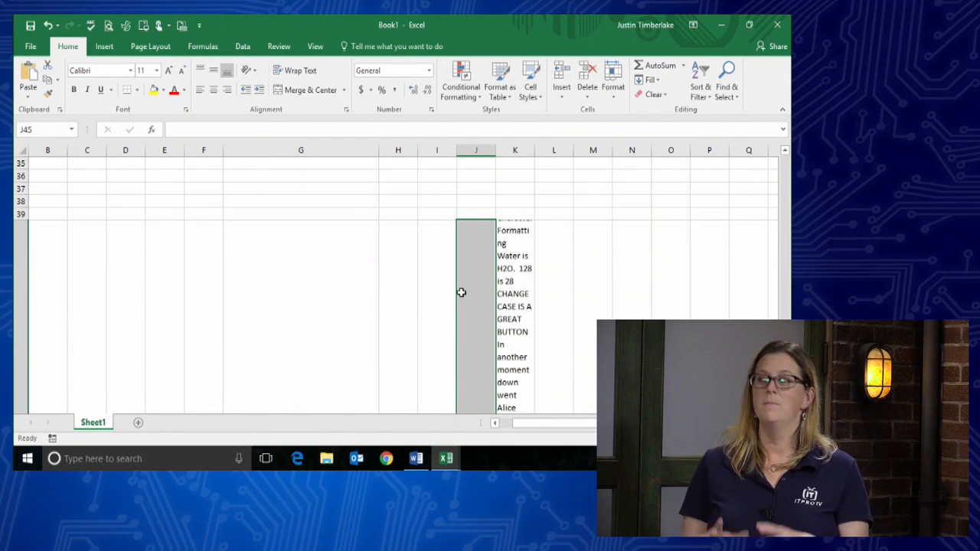